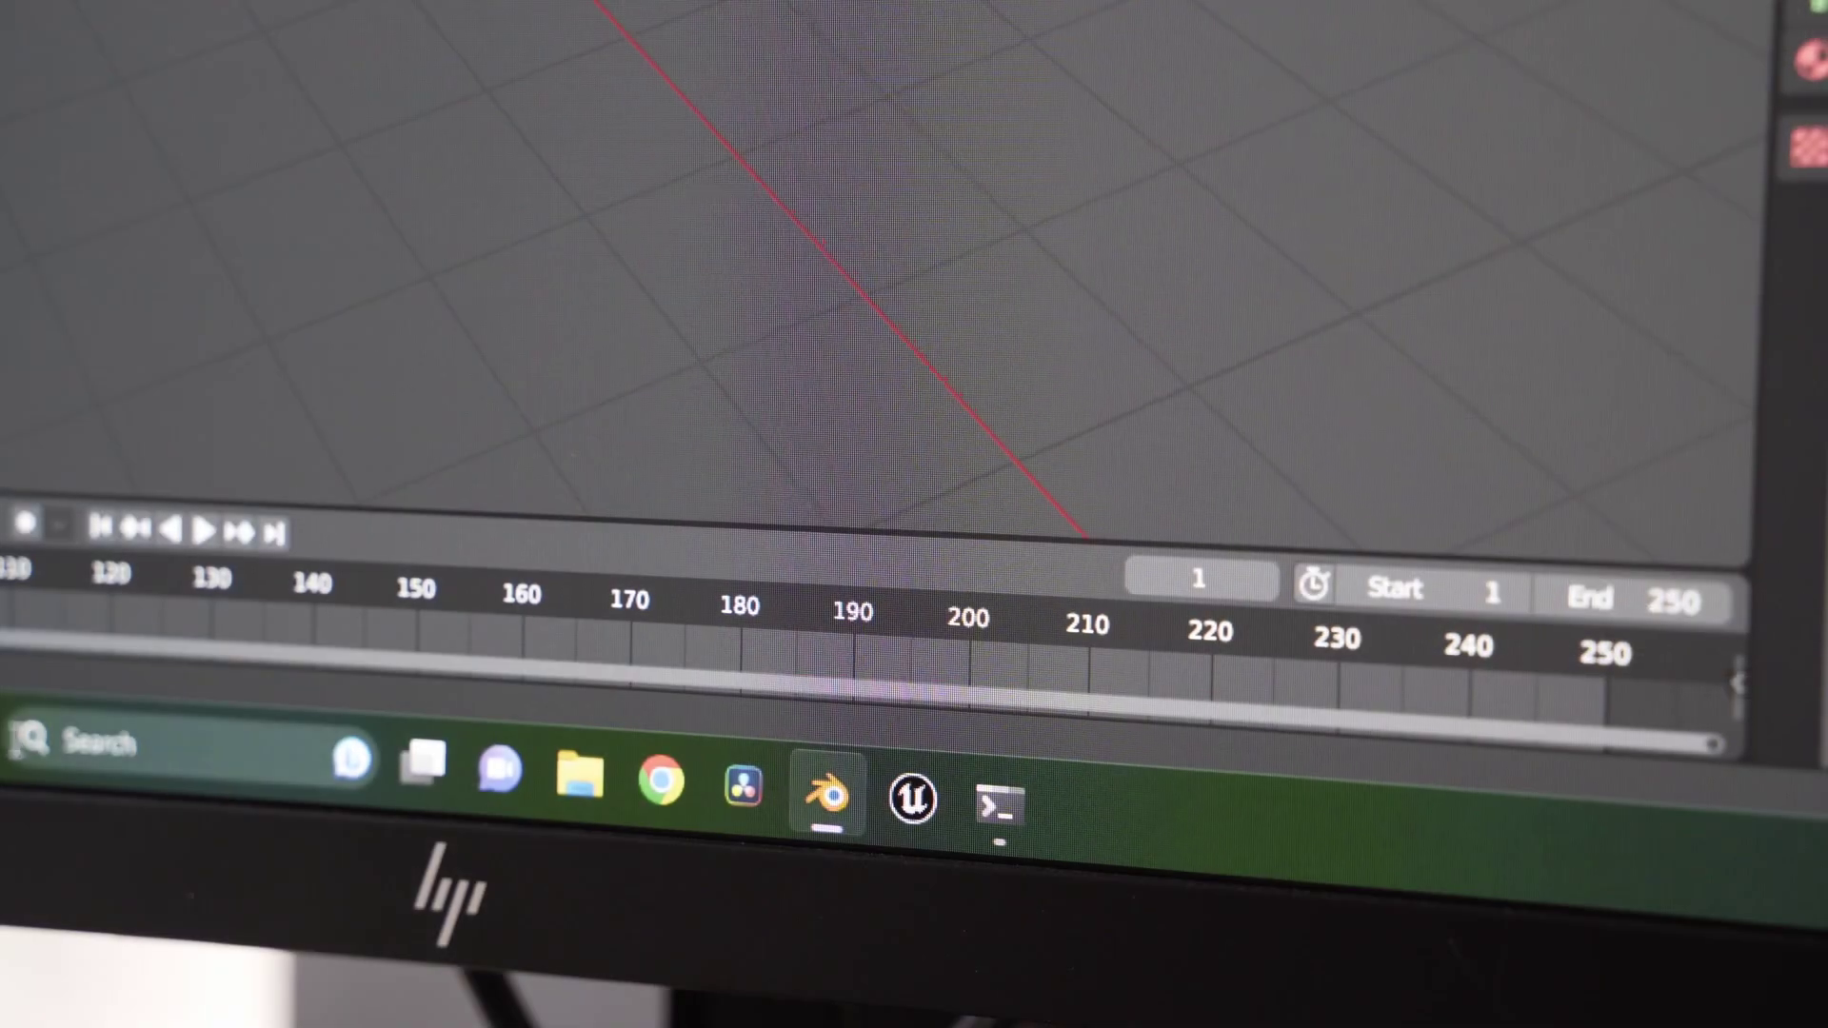
key(super)
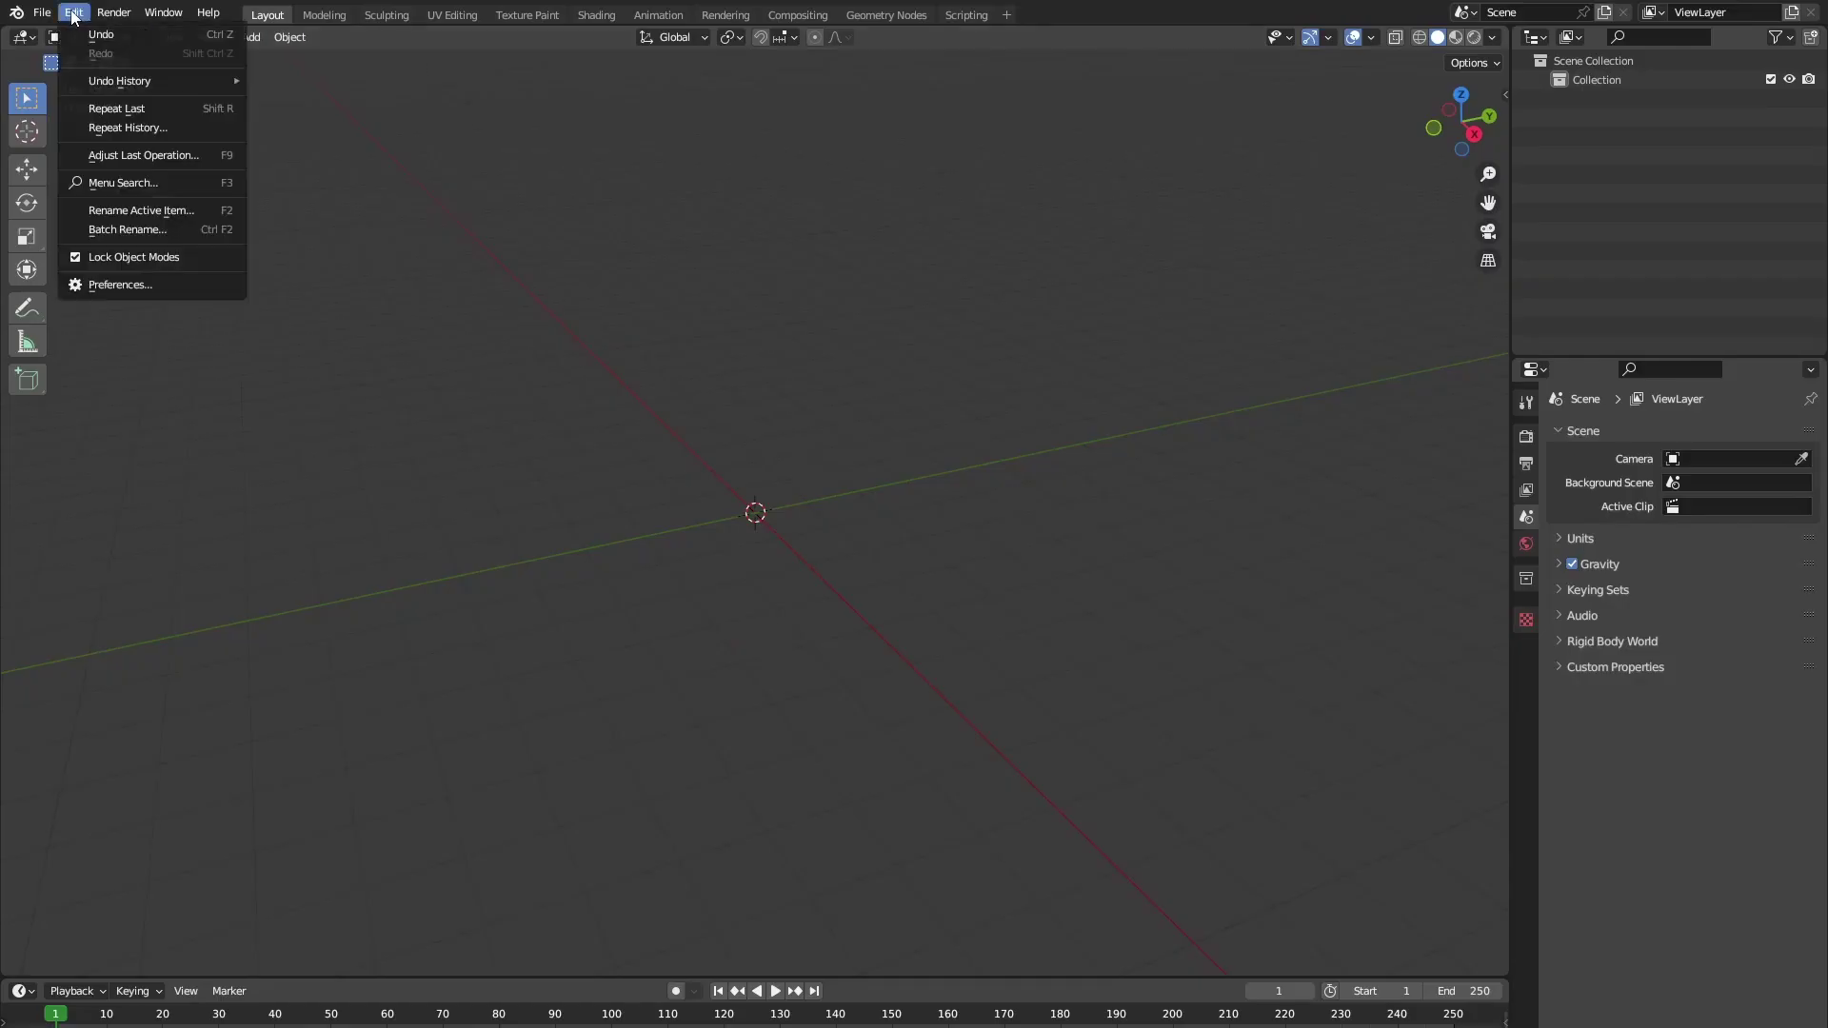
- Look up the Import Images as Planes add-on in the preferences by searching the add-ons for "images"
click(83, 283)
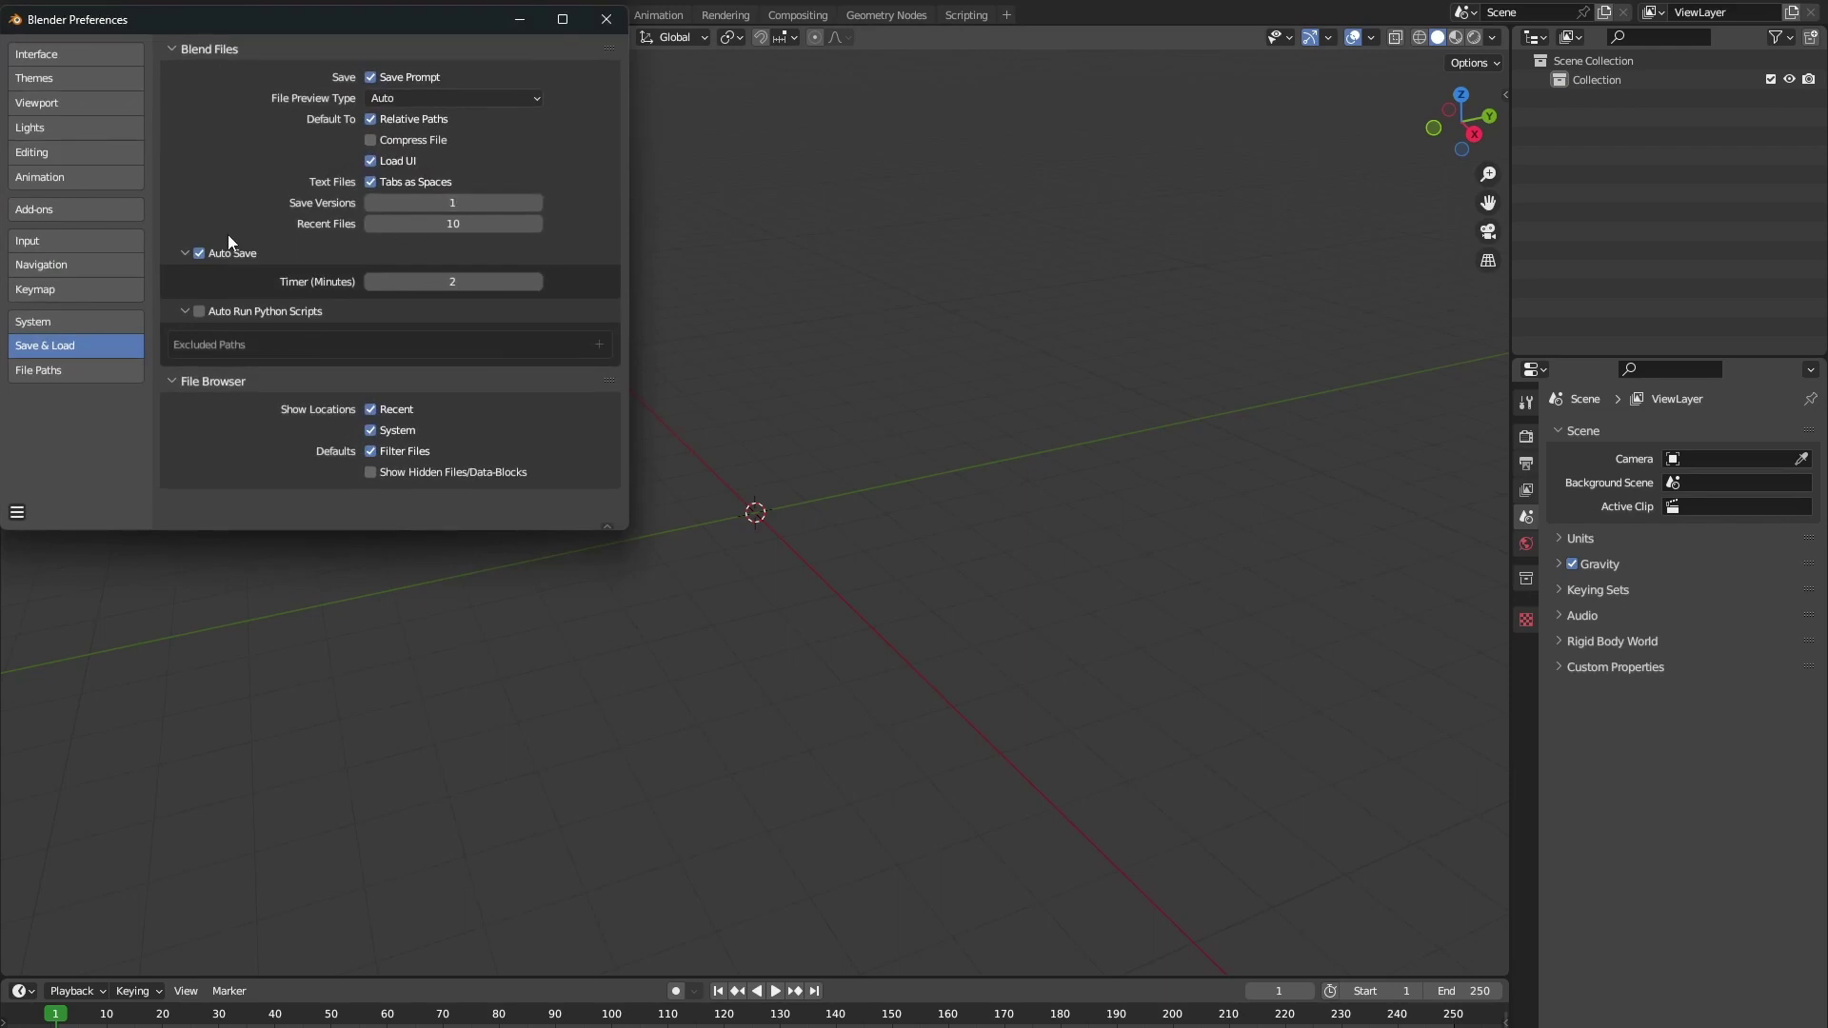
click(71, 209)
drag(249, 25, 738, 212)
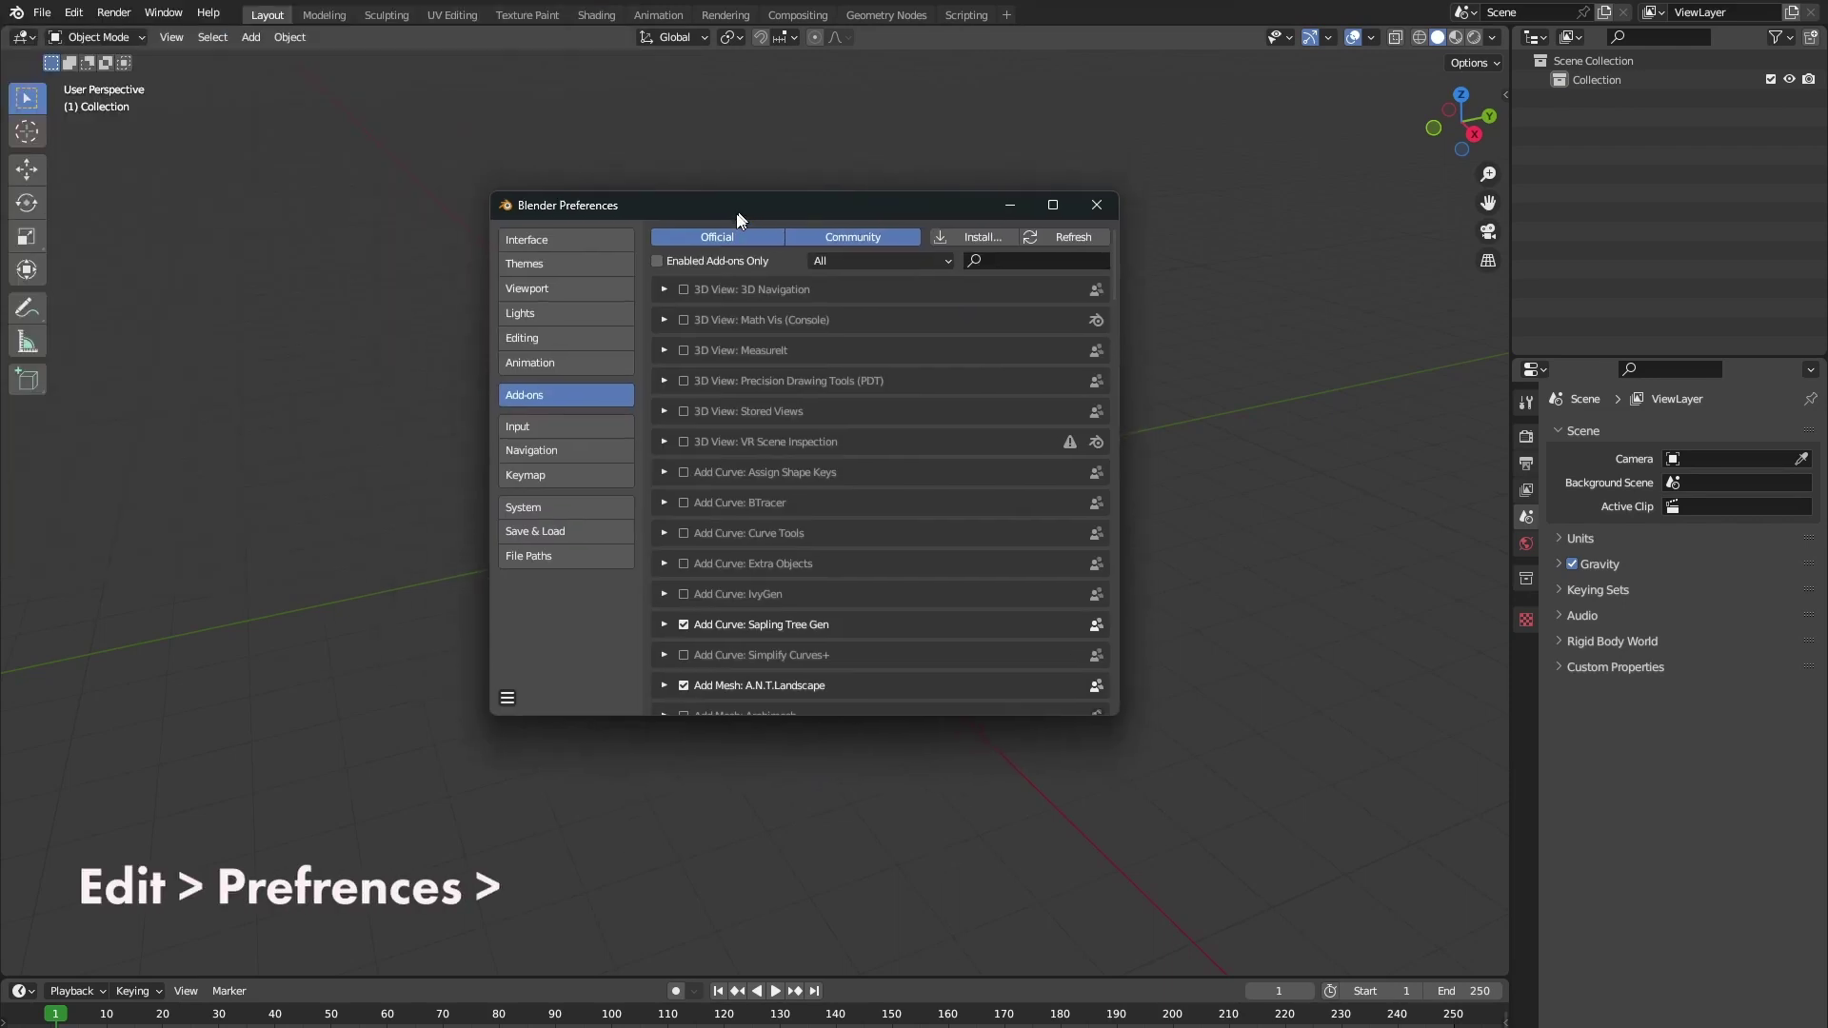
click(999, 271)
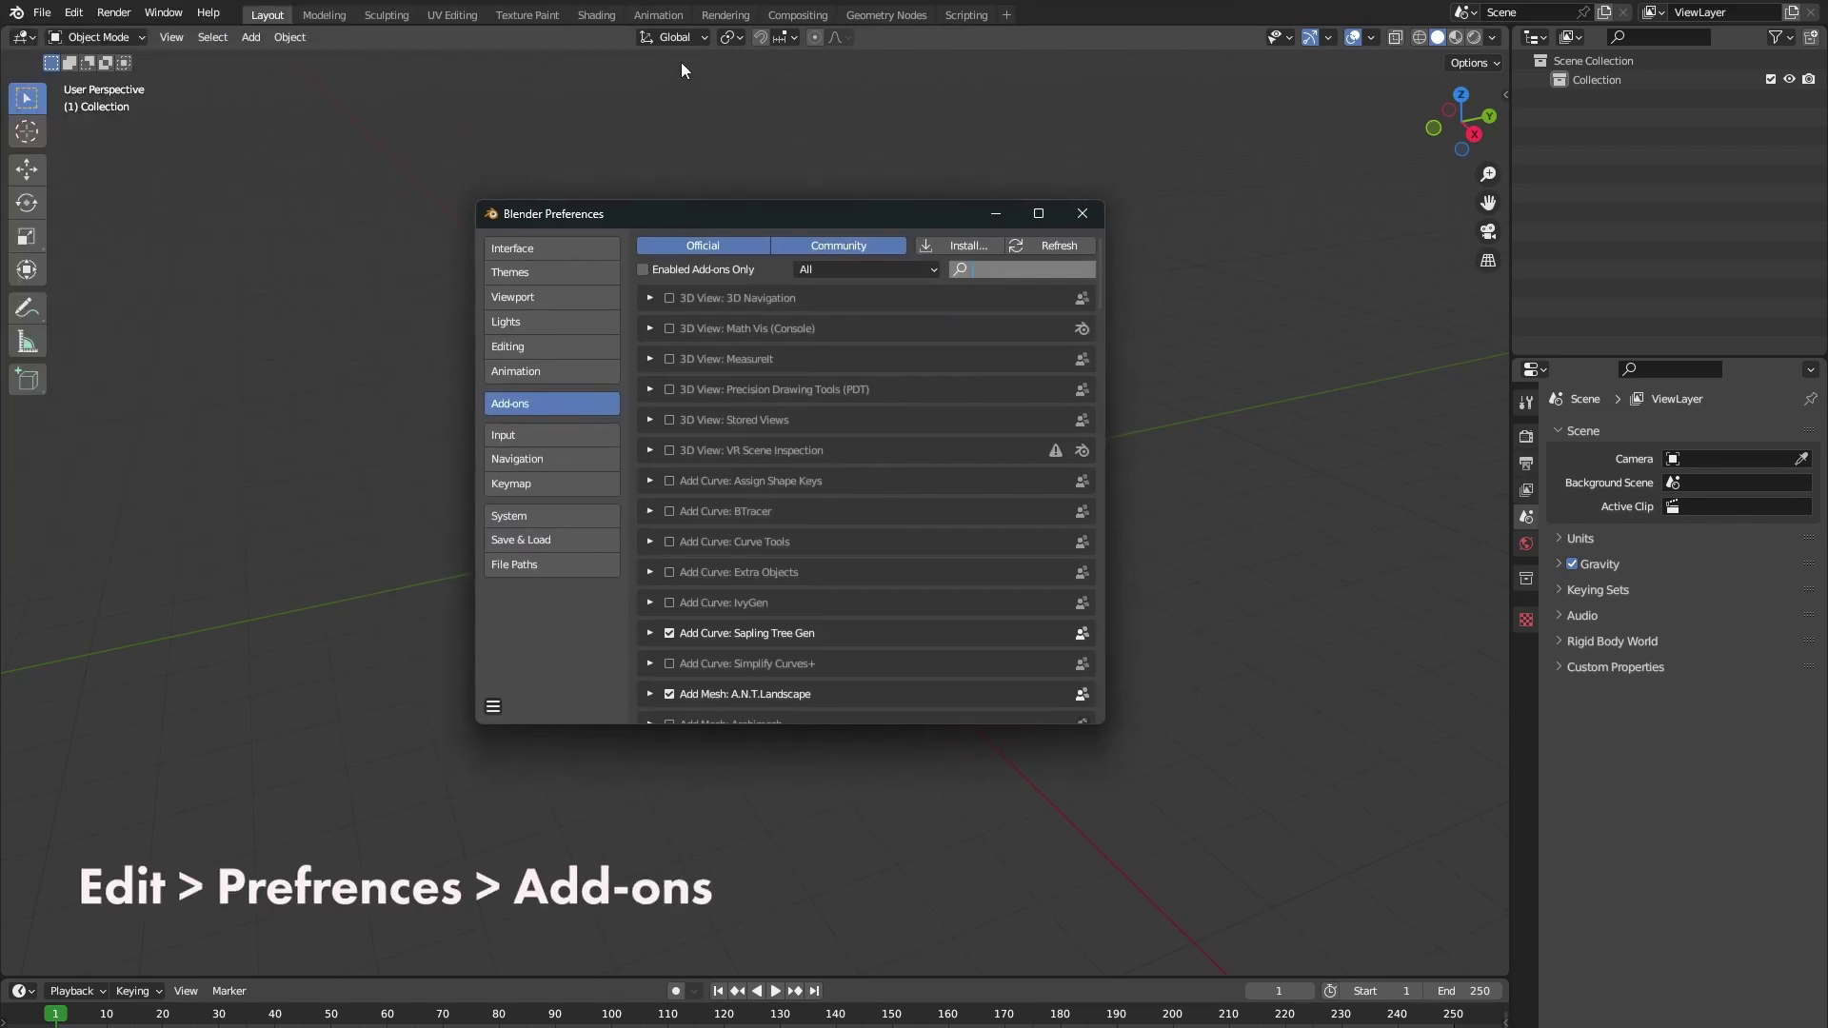
text(images)
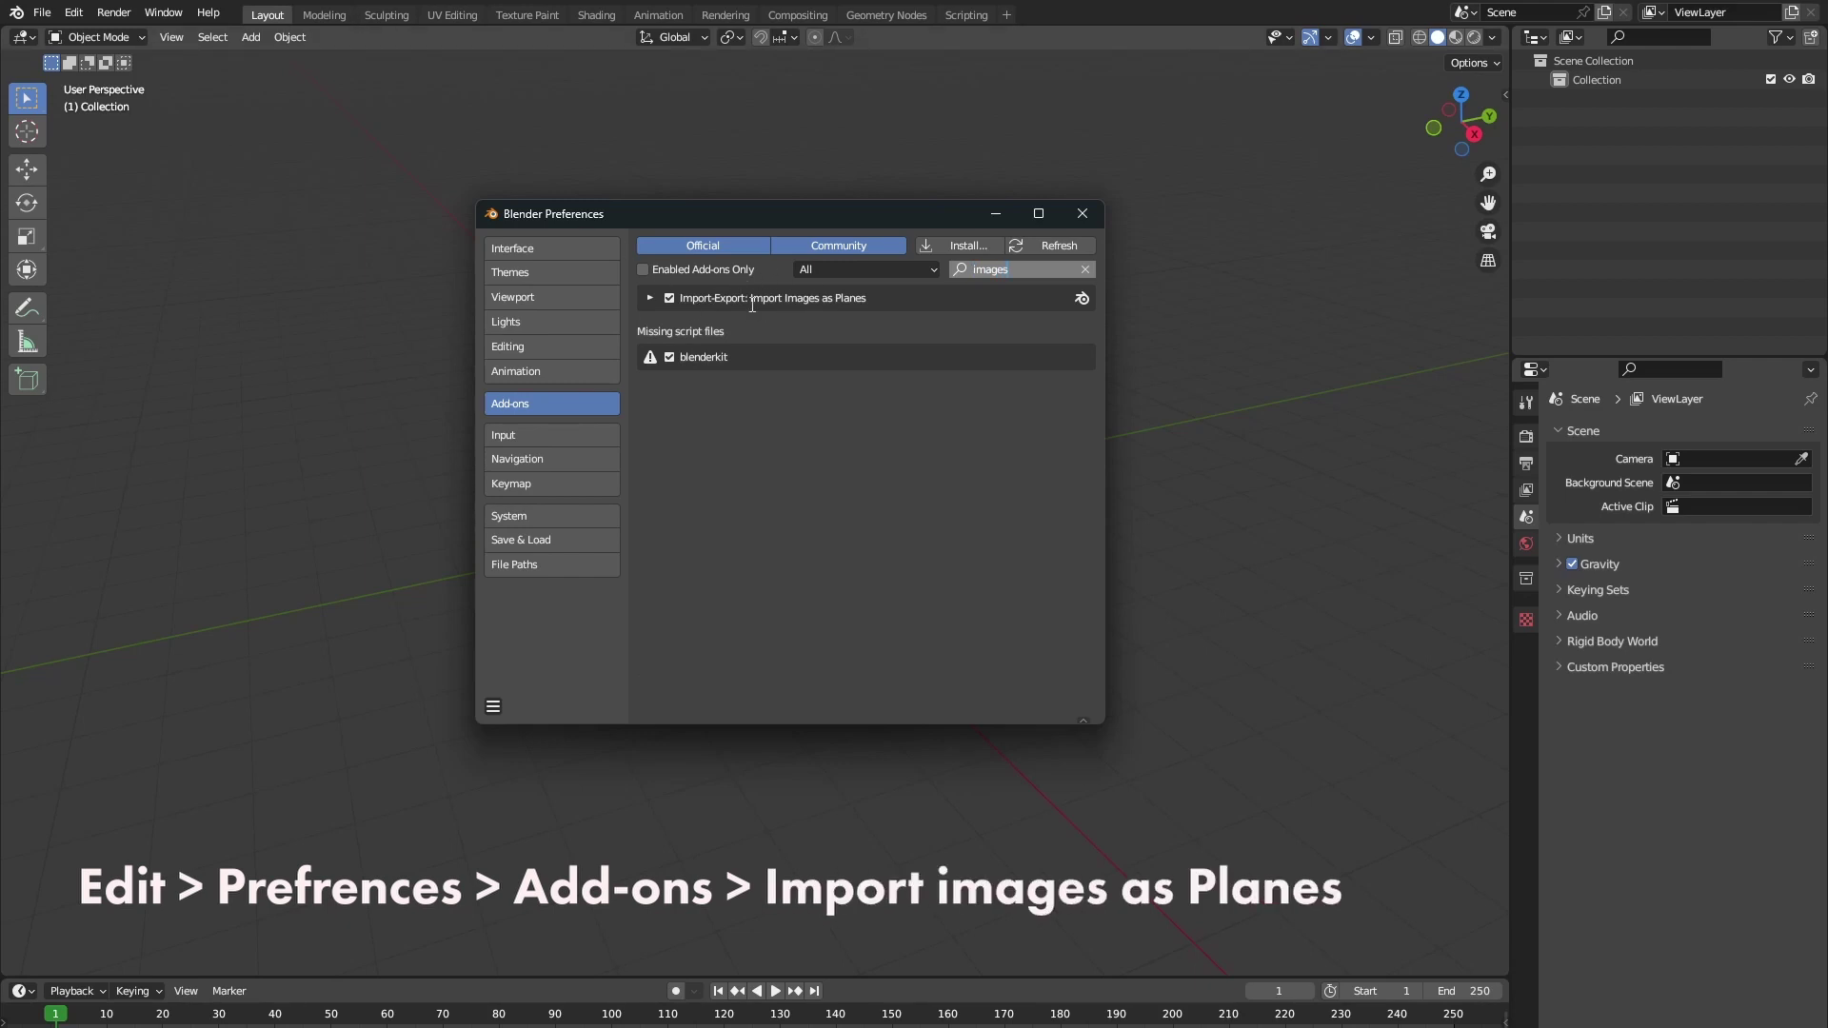
click(1083, 213)
- Import the daisy photo DSC05208.jpg into the scene as an image plane
click(250, 37)
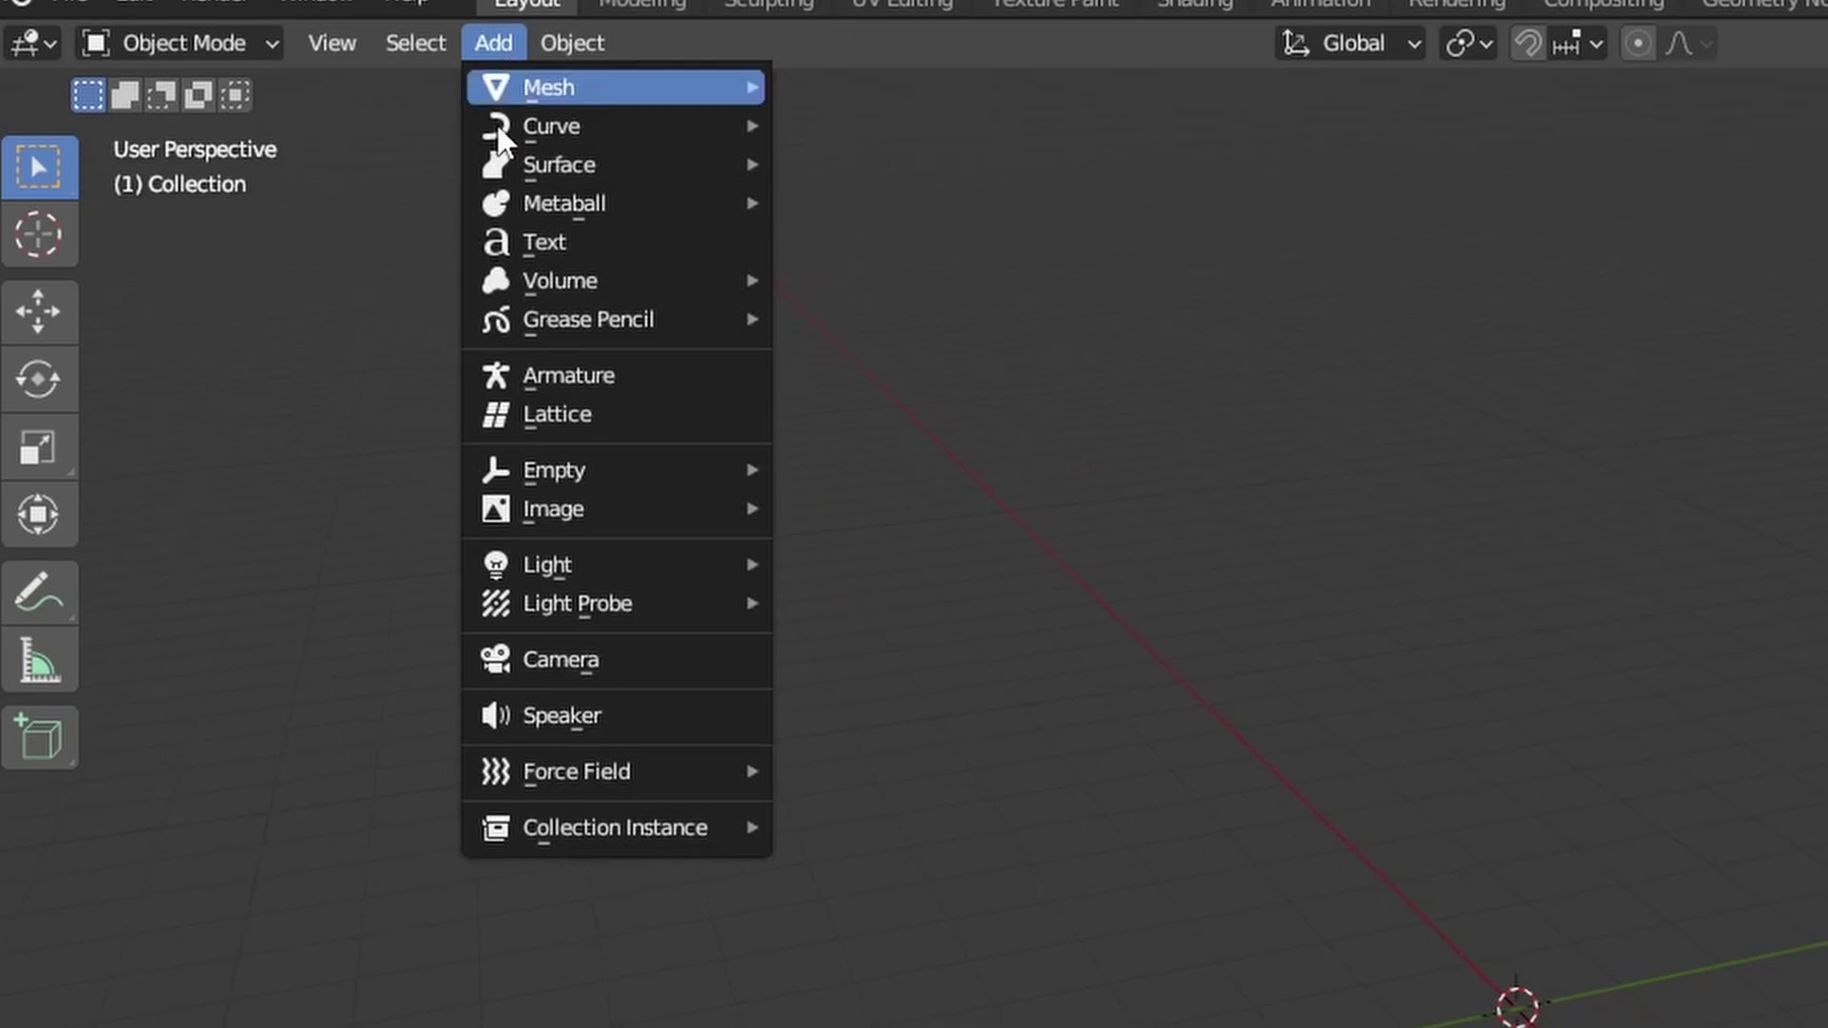
mouse_move(292, 283)
click(862, 585)
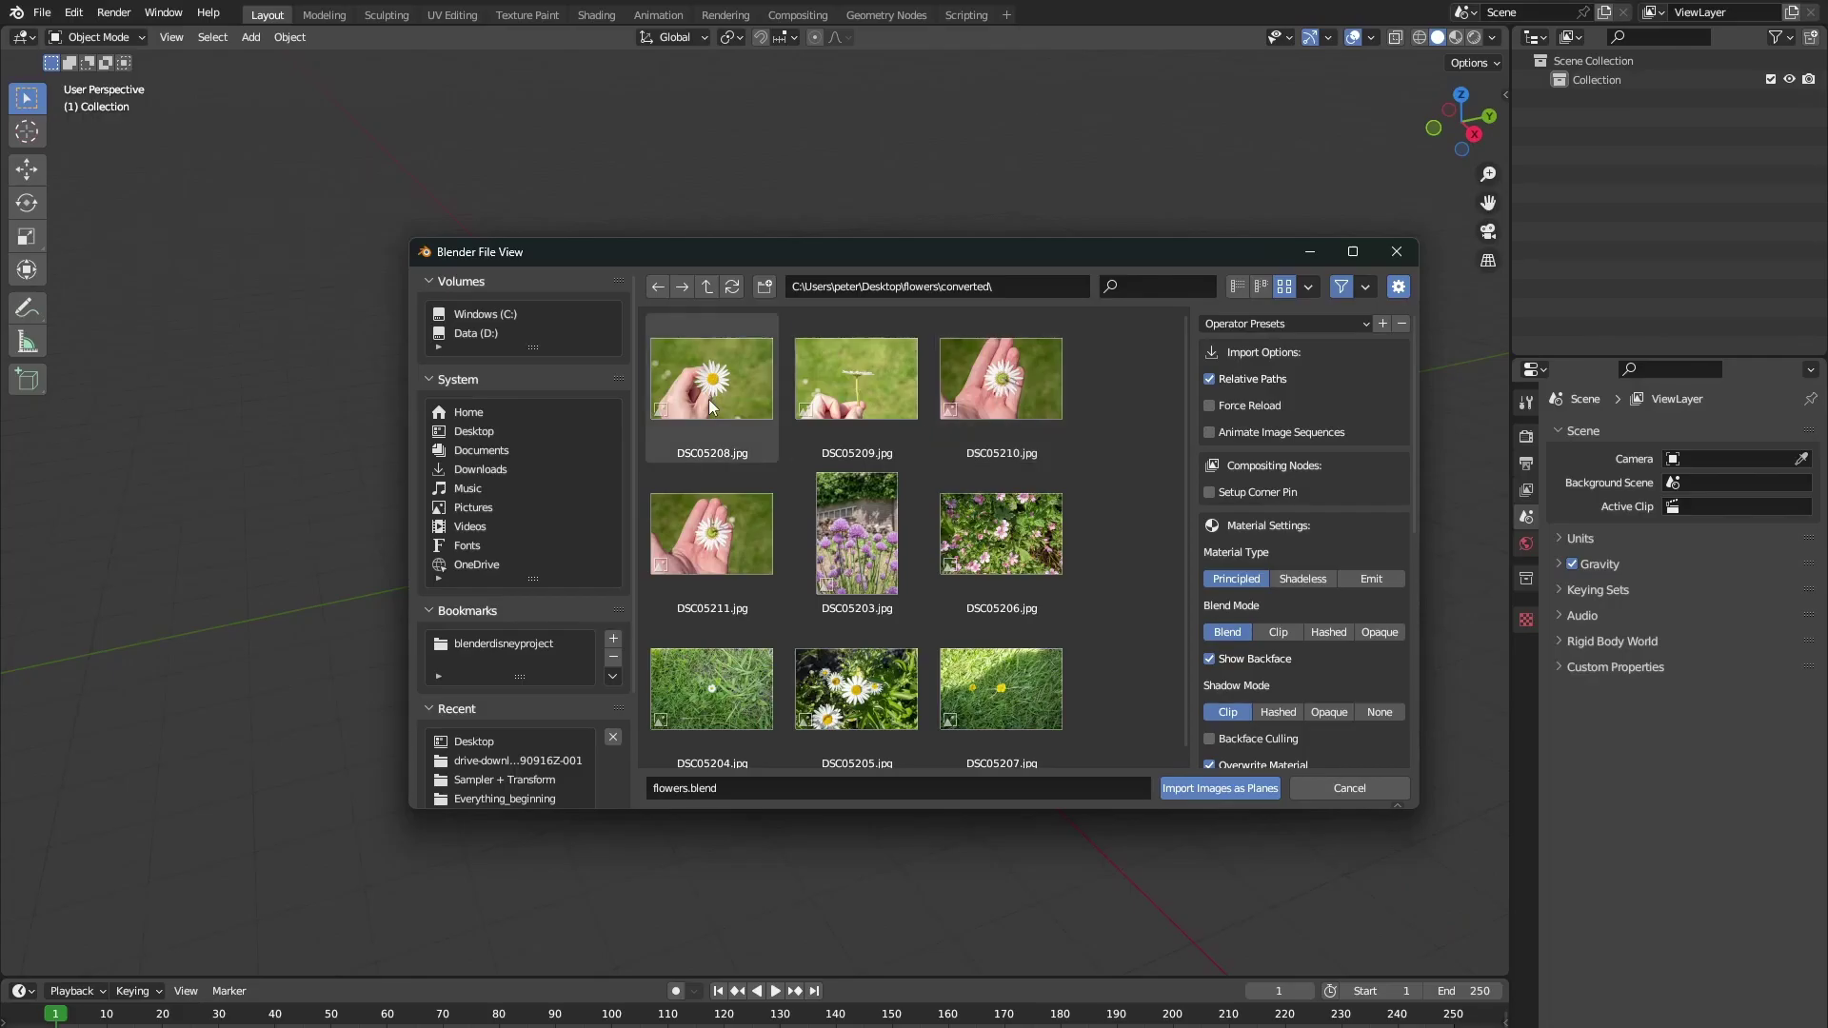
double_click(710, 407)
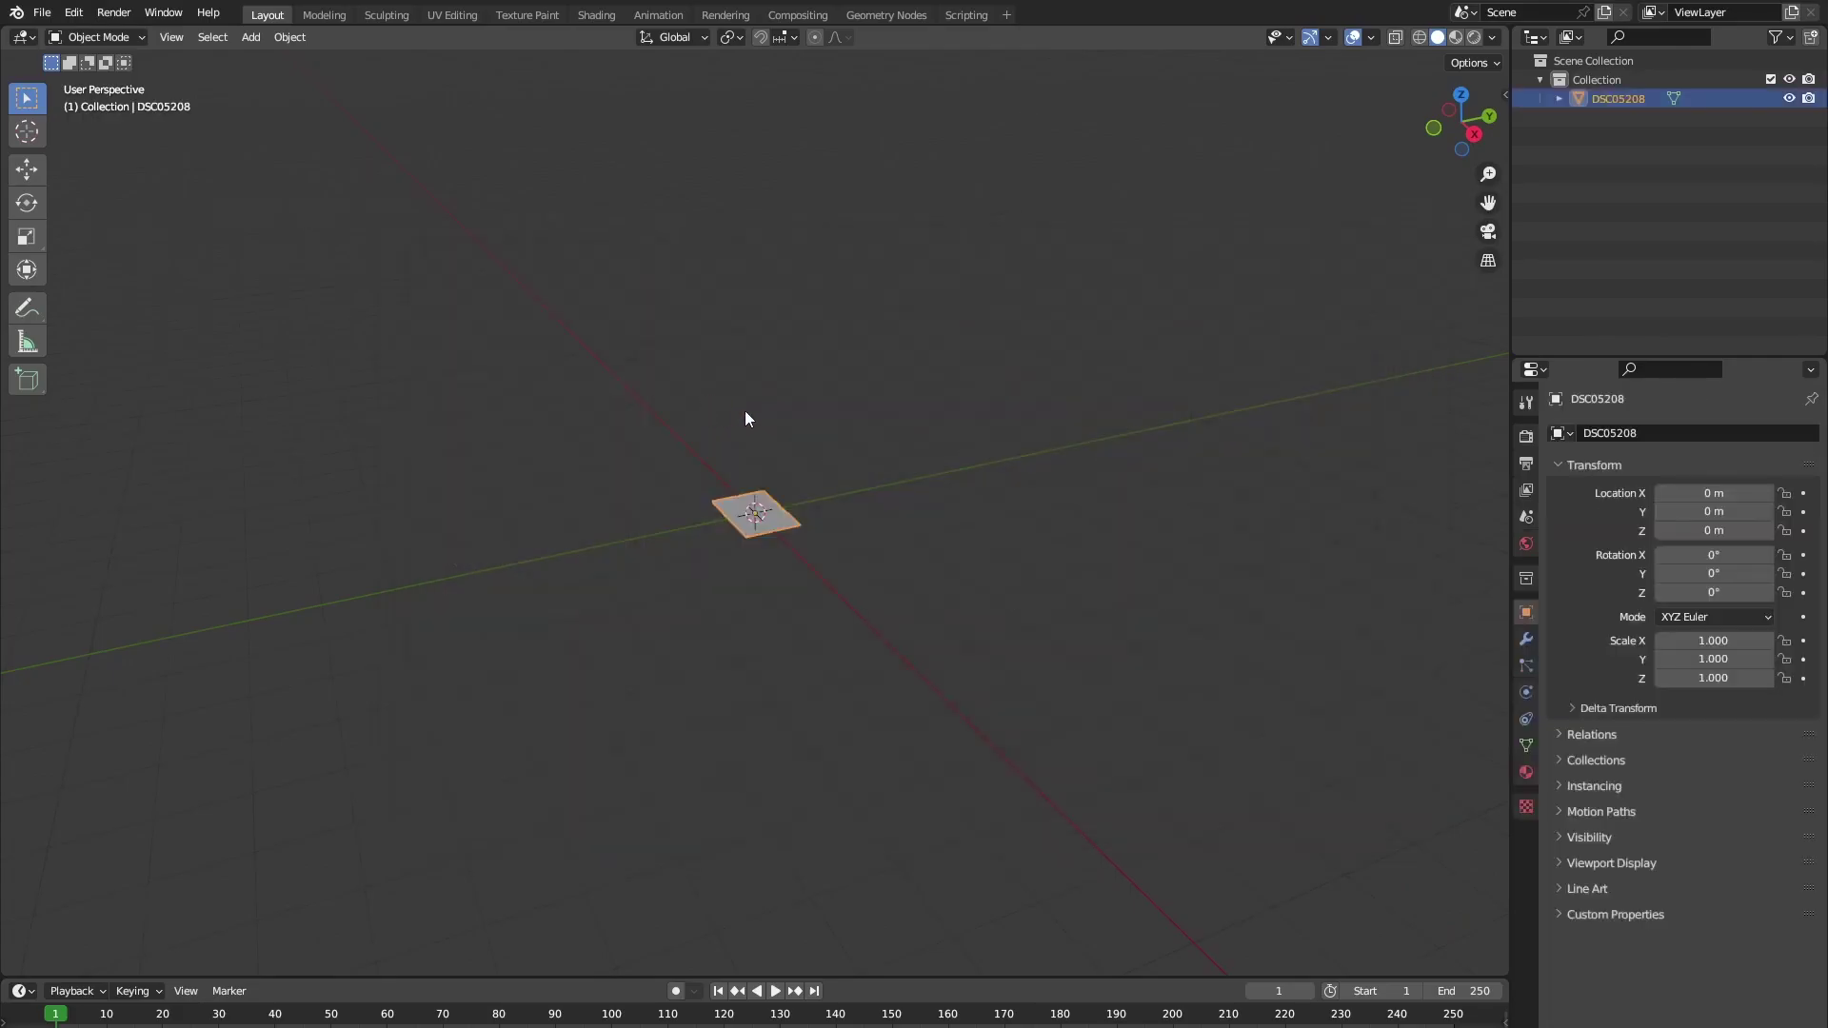
- Scale the image plane up to about 6.159 and show its photo texture in Material Preview from the top view
click(27, 170)
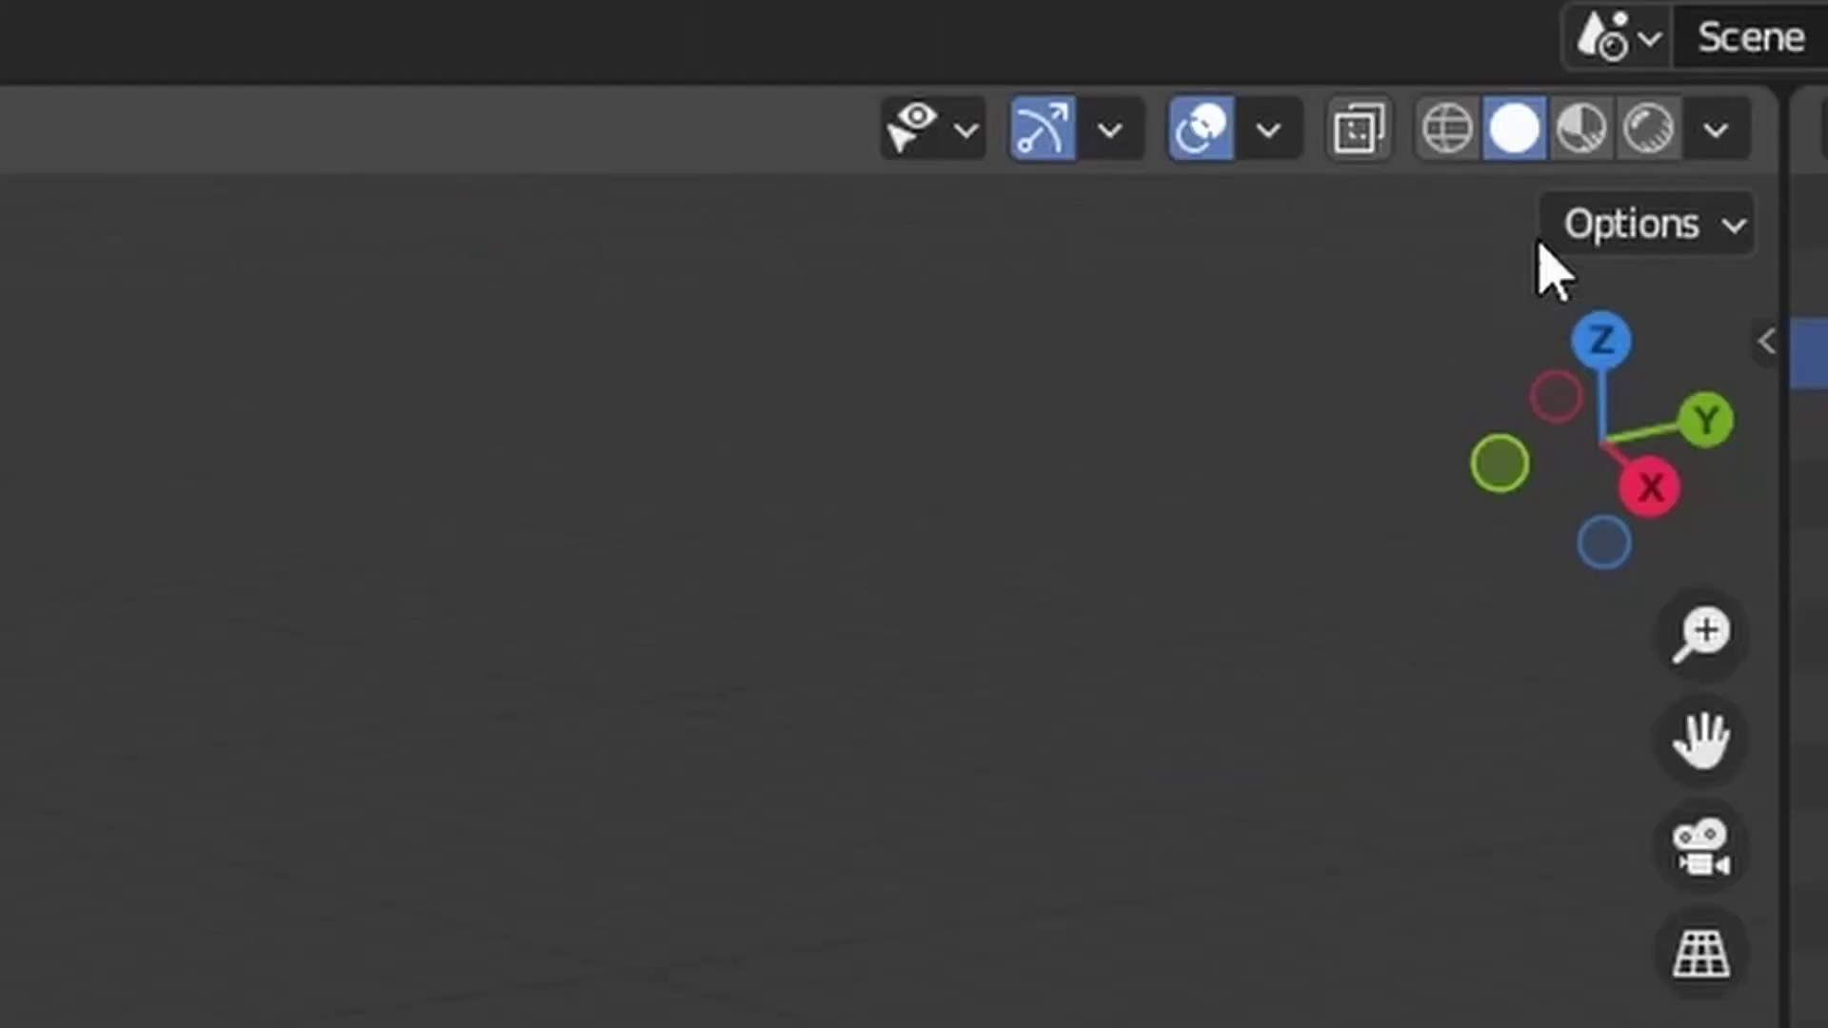
click(1582, 129)
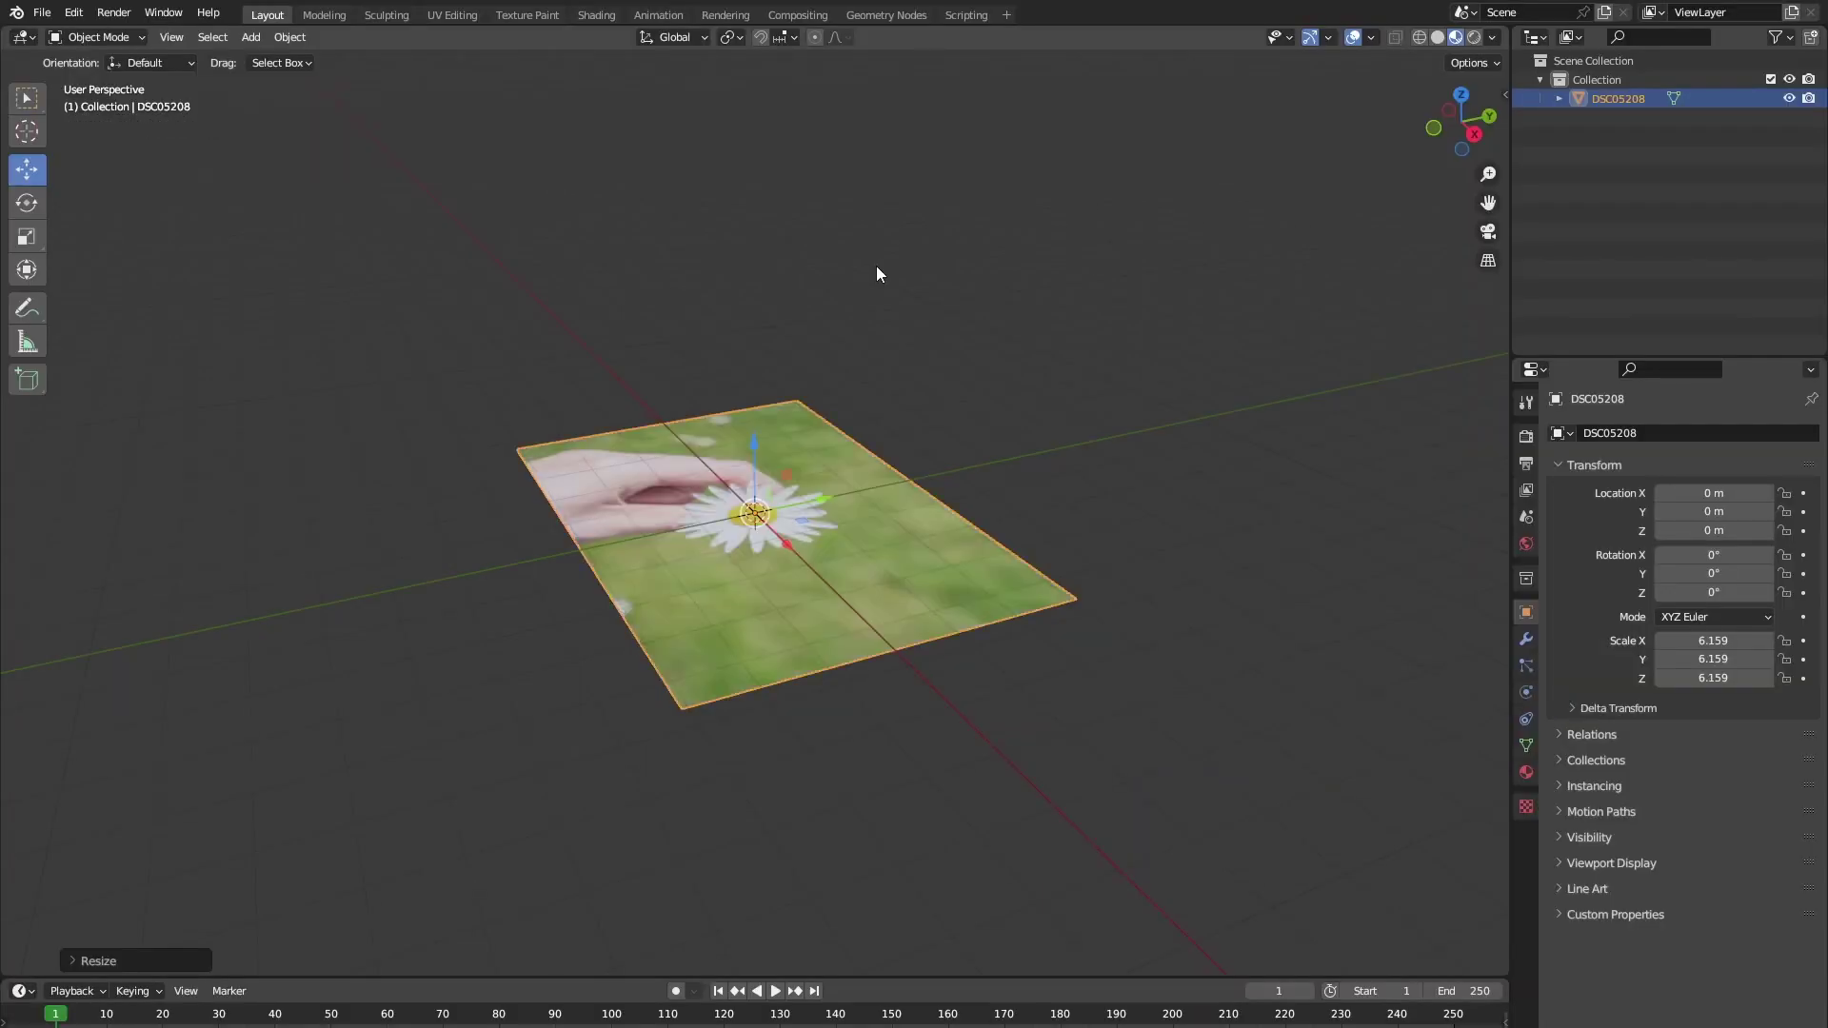
click(1461, 98)
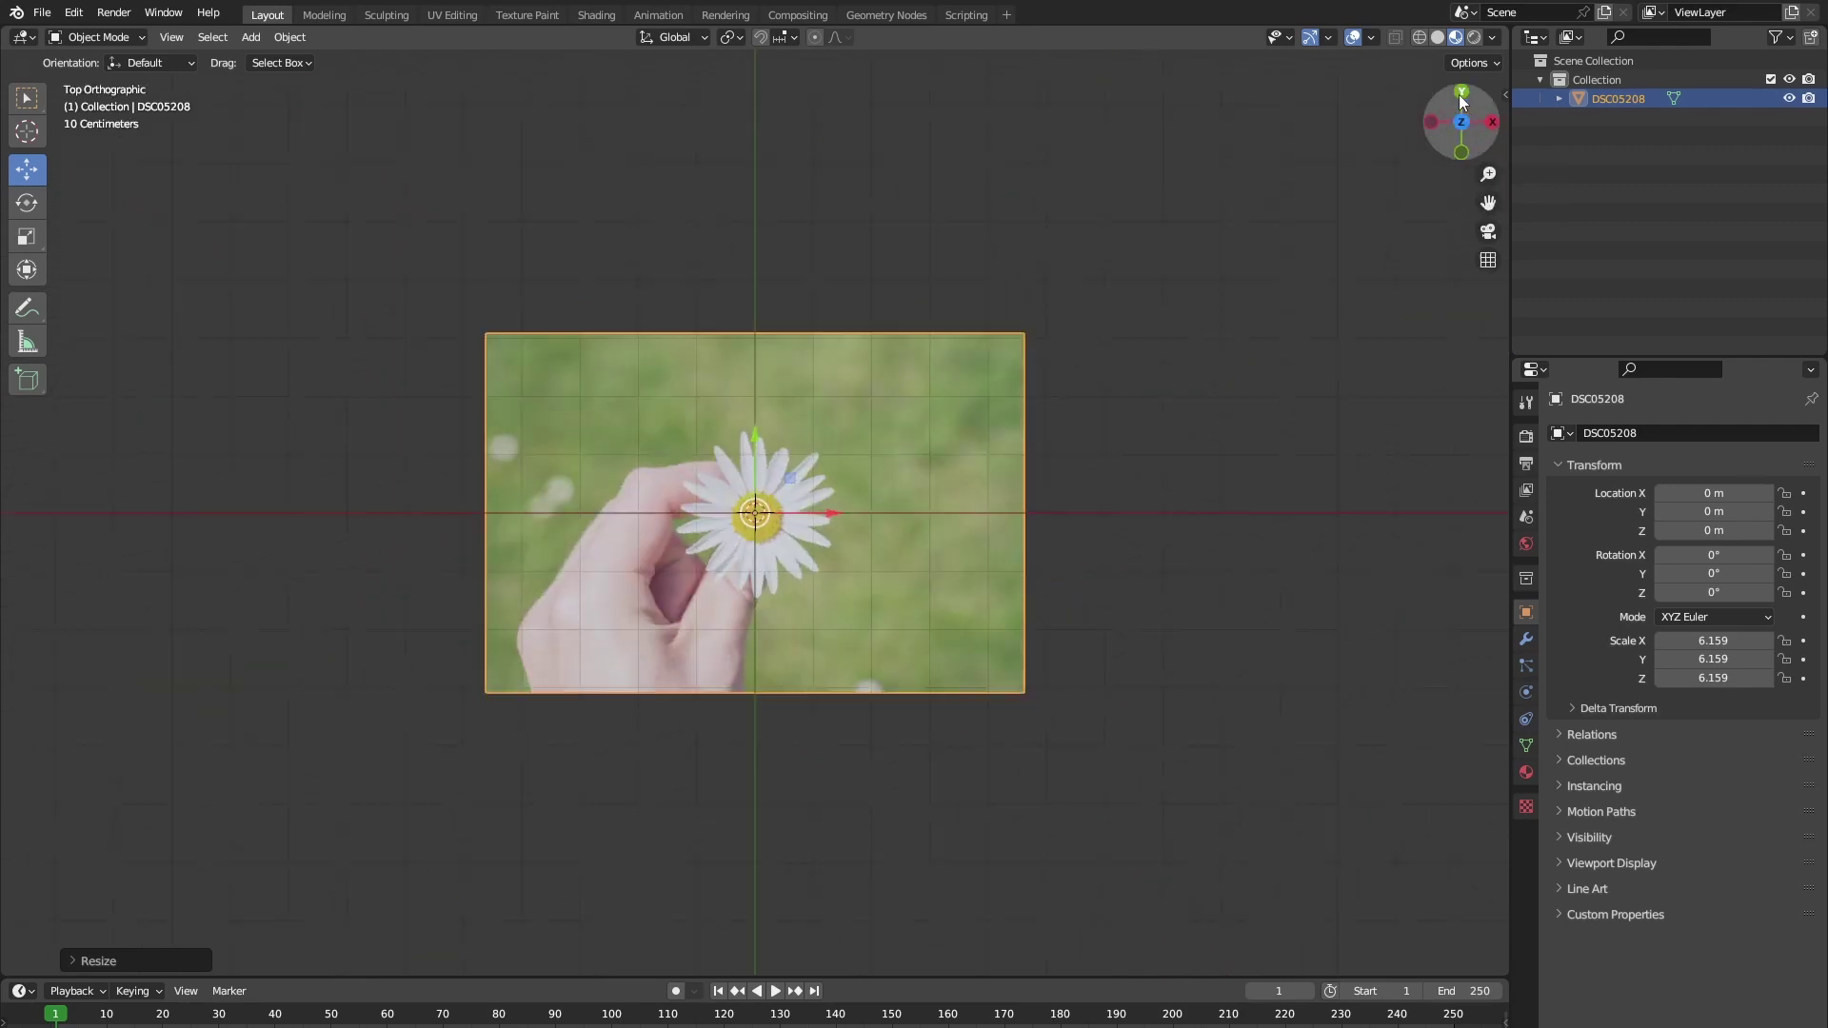
scroll(1171, 340, up, 5)
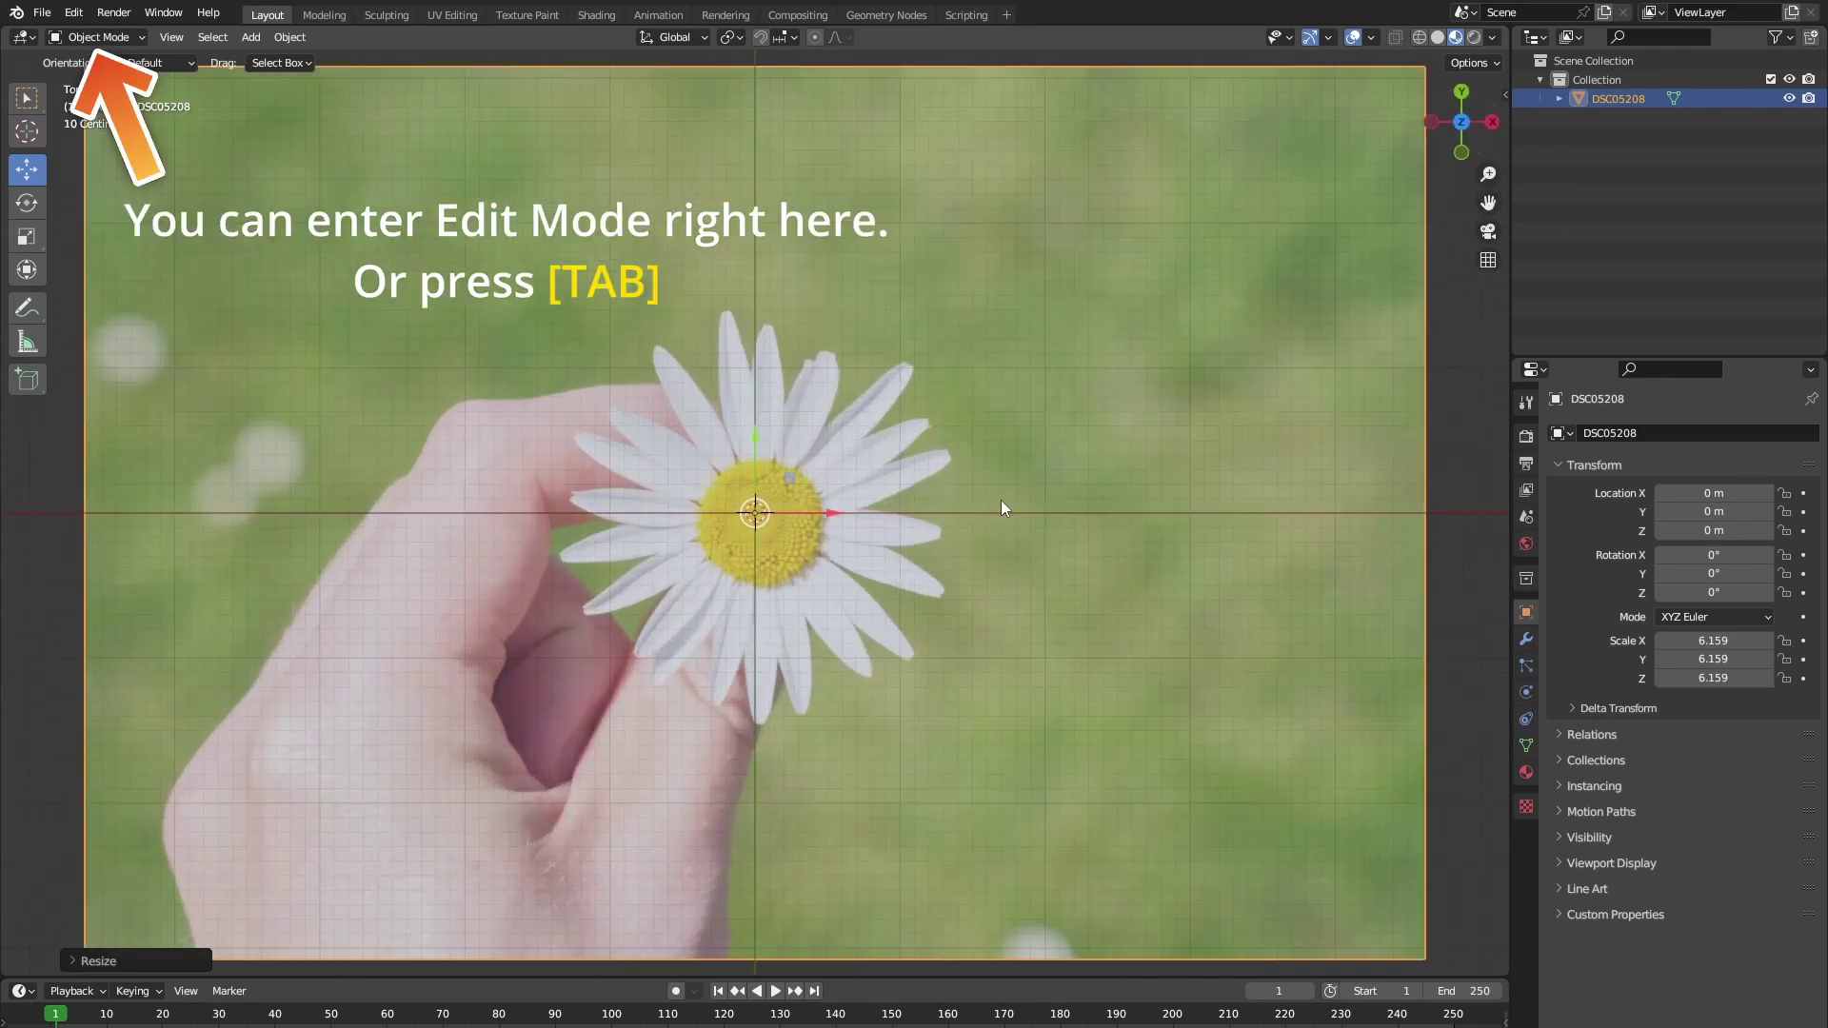
- Cut around the whole daisy outline on the image plane with the Knife tool, following the tips and notches of all petals
key(Tab)
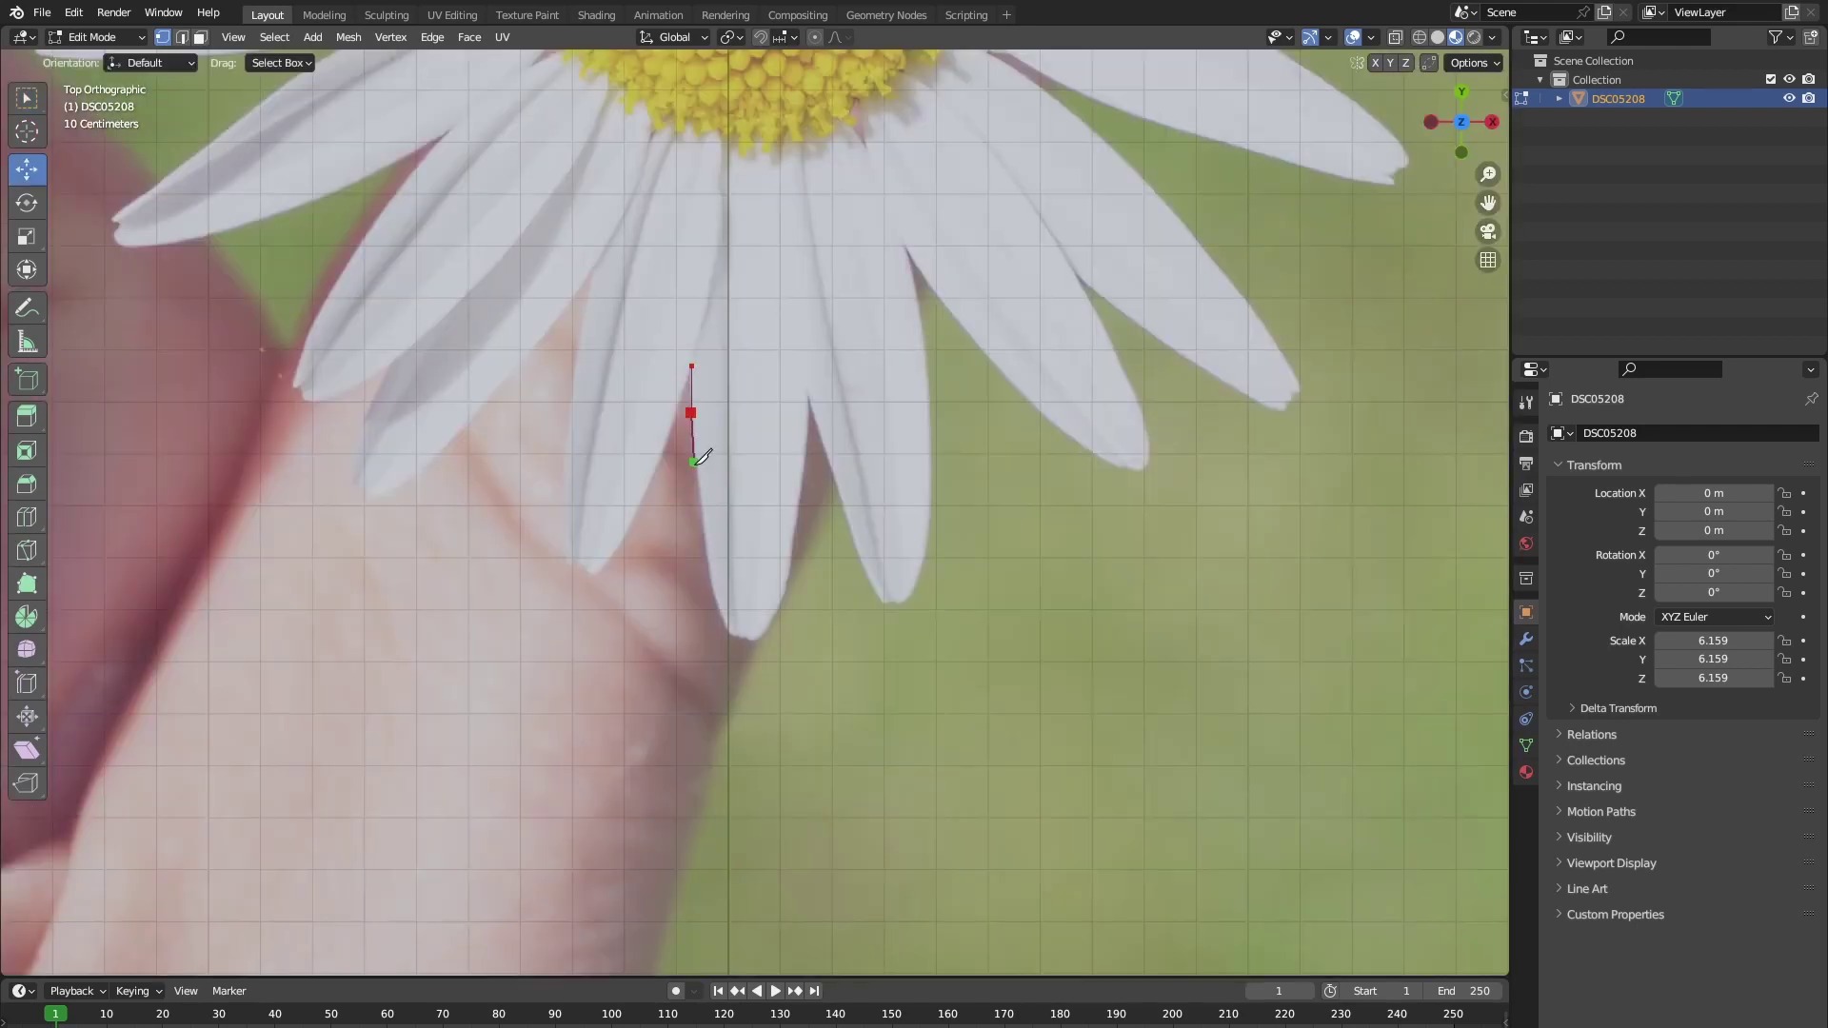
ctrl+right_click(756, 641)
ctrl+right_click(901, 238)
ctrl+right_click(1146, 466)
ctrl+right_click(1026, 81)
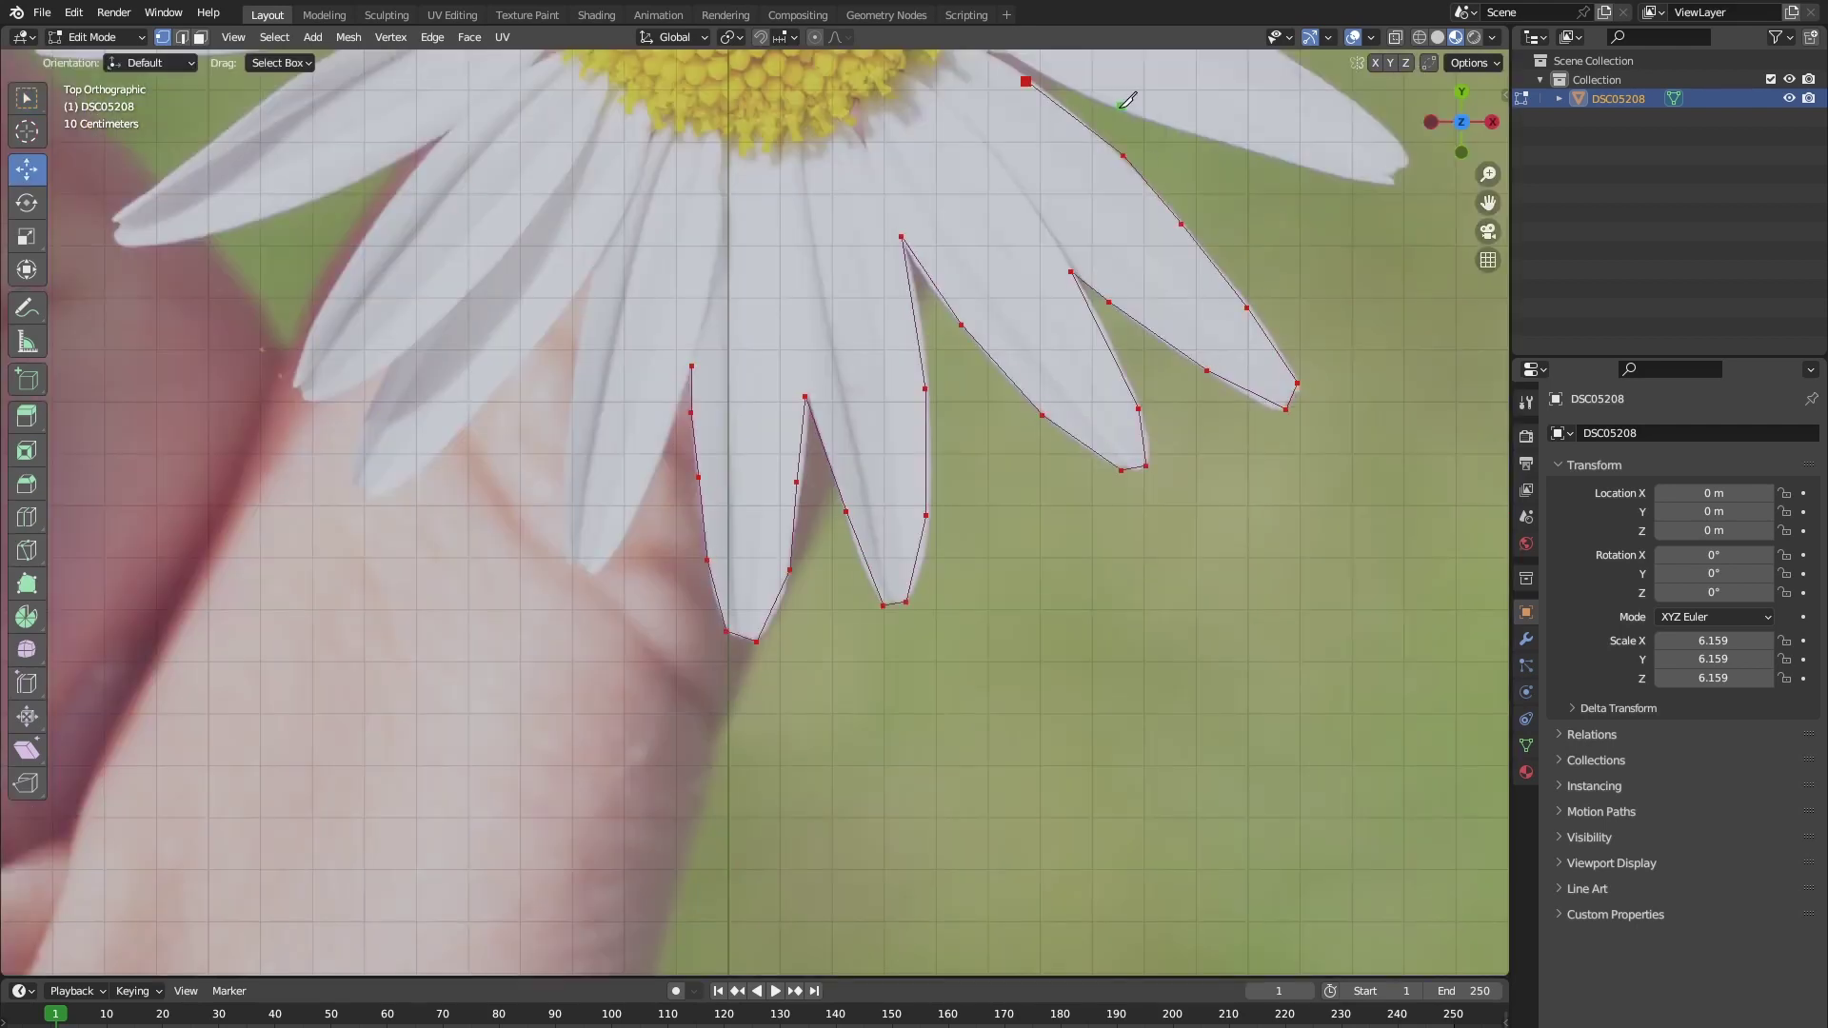
shift+middle_drag(1122, 107, 1013, 540)
click(1287, 373)
click(970, 290)
shift+middle_drag(1257, 143, 1234, 398)
shift+middle_drag(1212, 238, 1207, 450)
click(823, 483)
shift+middle_drag(724, 285, 908, 425)
click(726, 309)
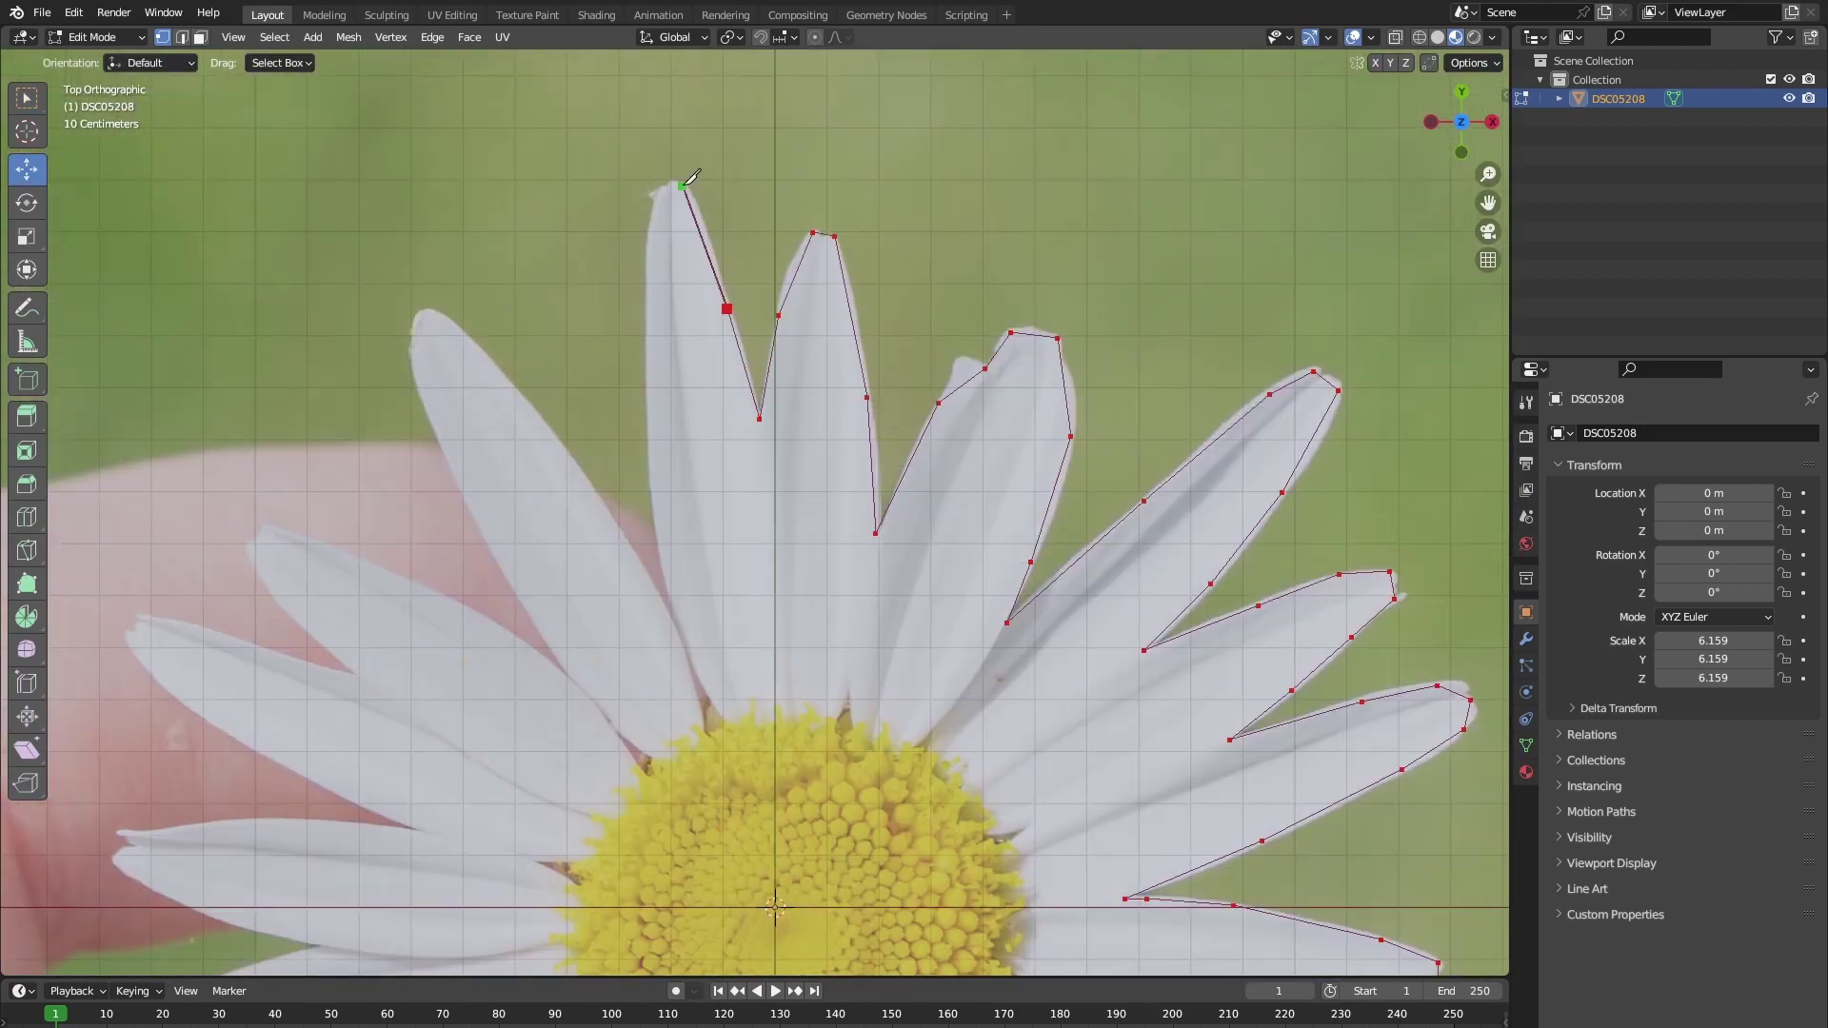
click(683, 187)
click(670, 612)
click(426, 312)
click(489, 624)
shift+middle_drag(441, 600, 915, 306)
click(727, 245)
click(614, 333)
click(632, 600)
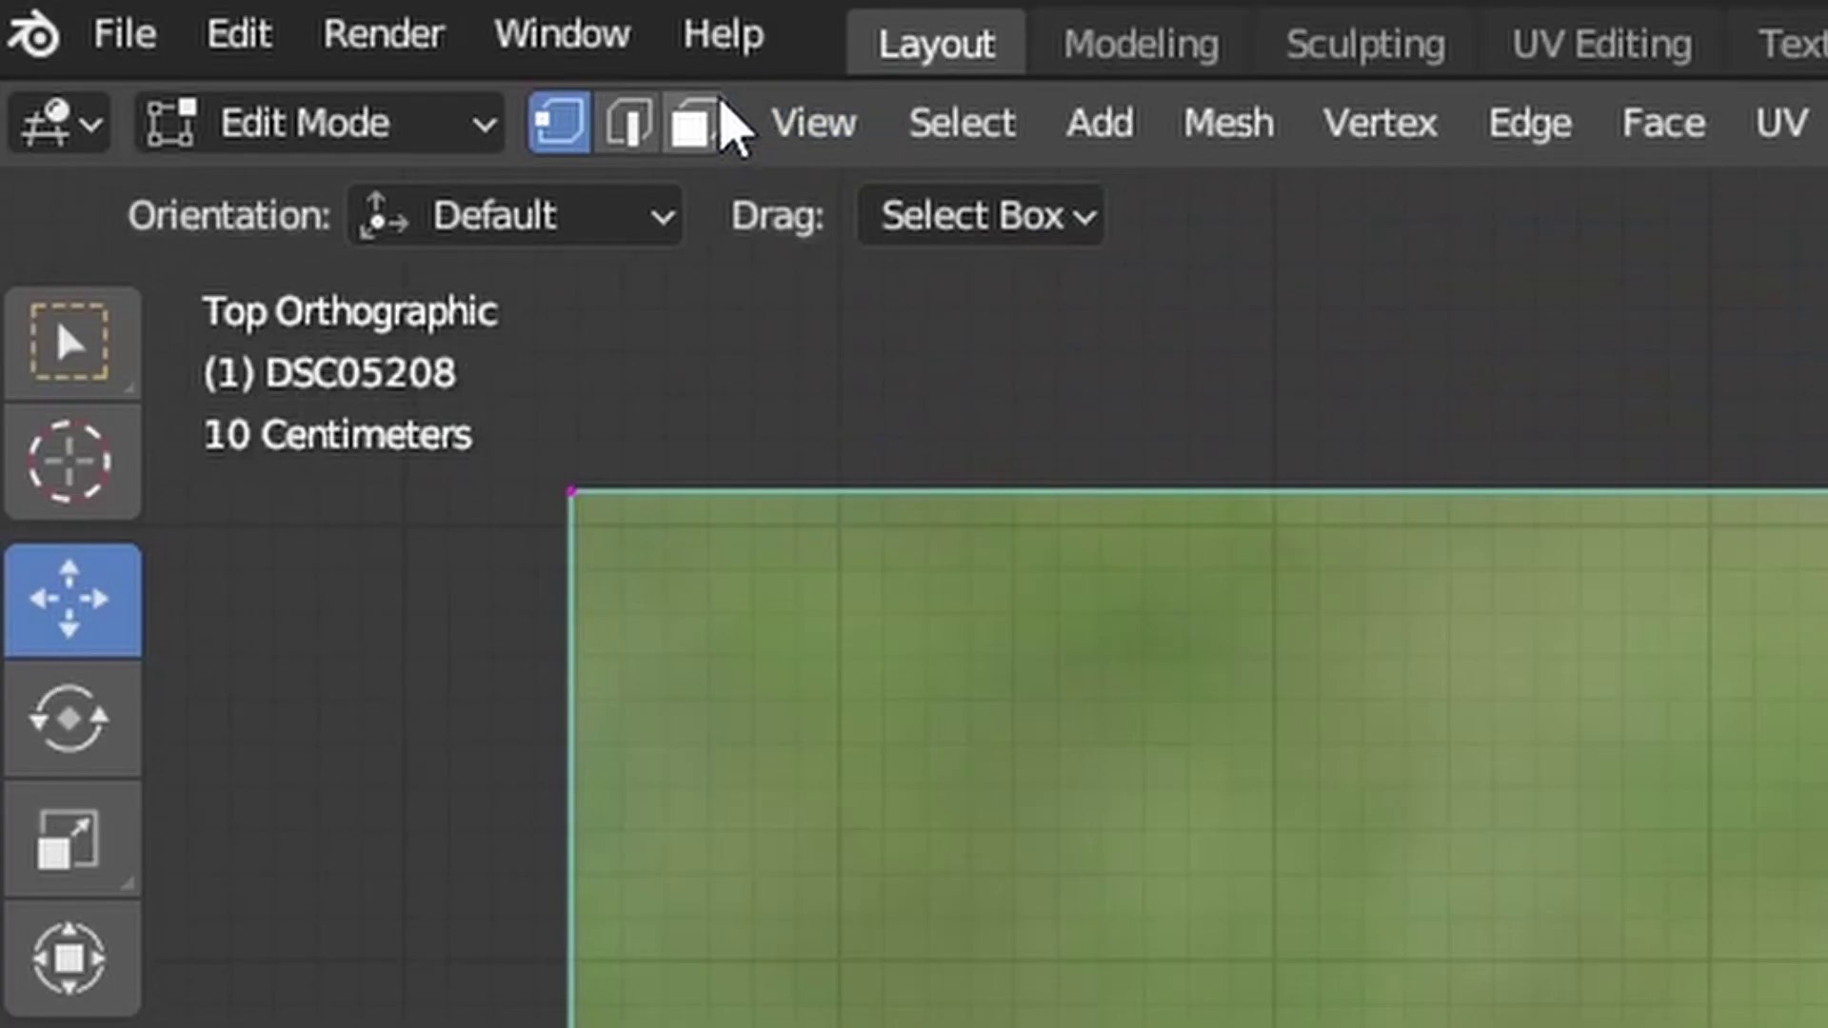
- Delete the two background faces around the daisy cut-out and return to Object Mode
click(692, 122)
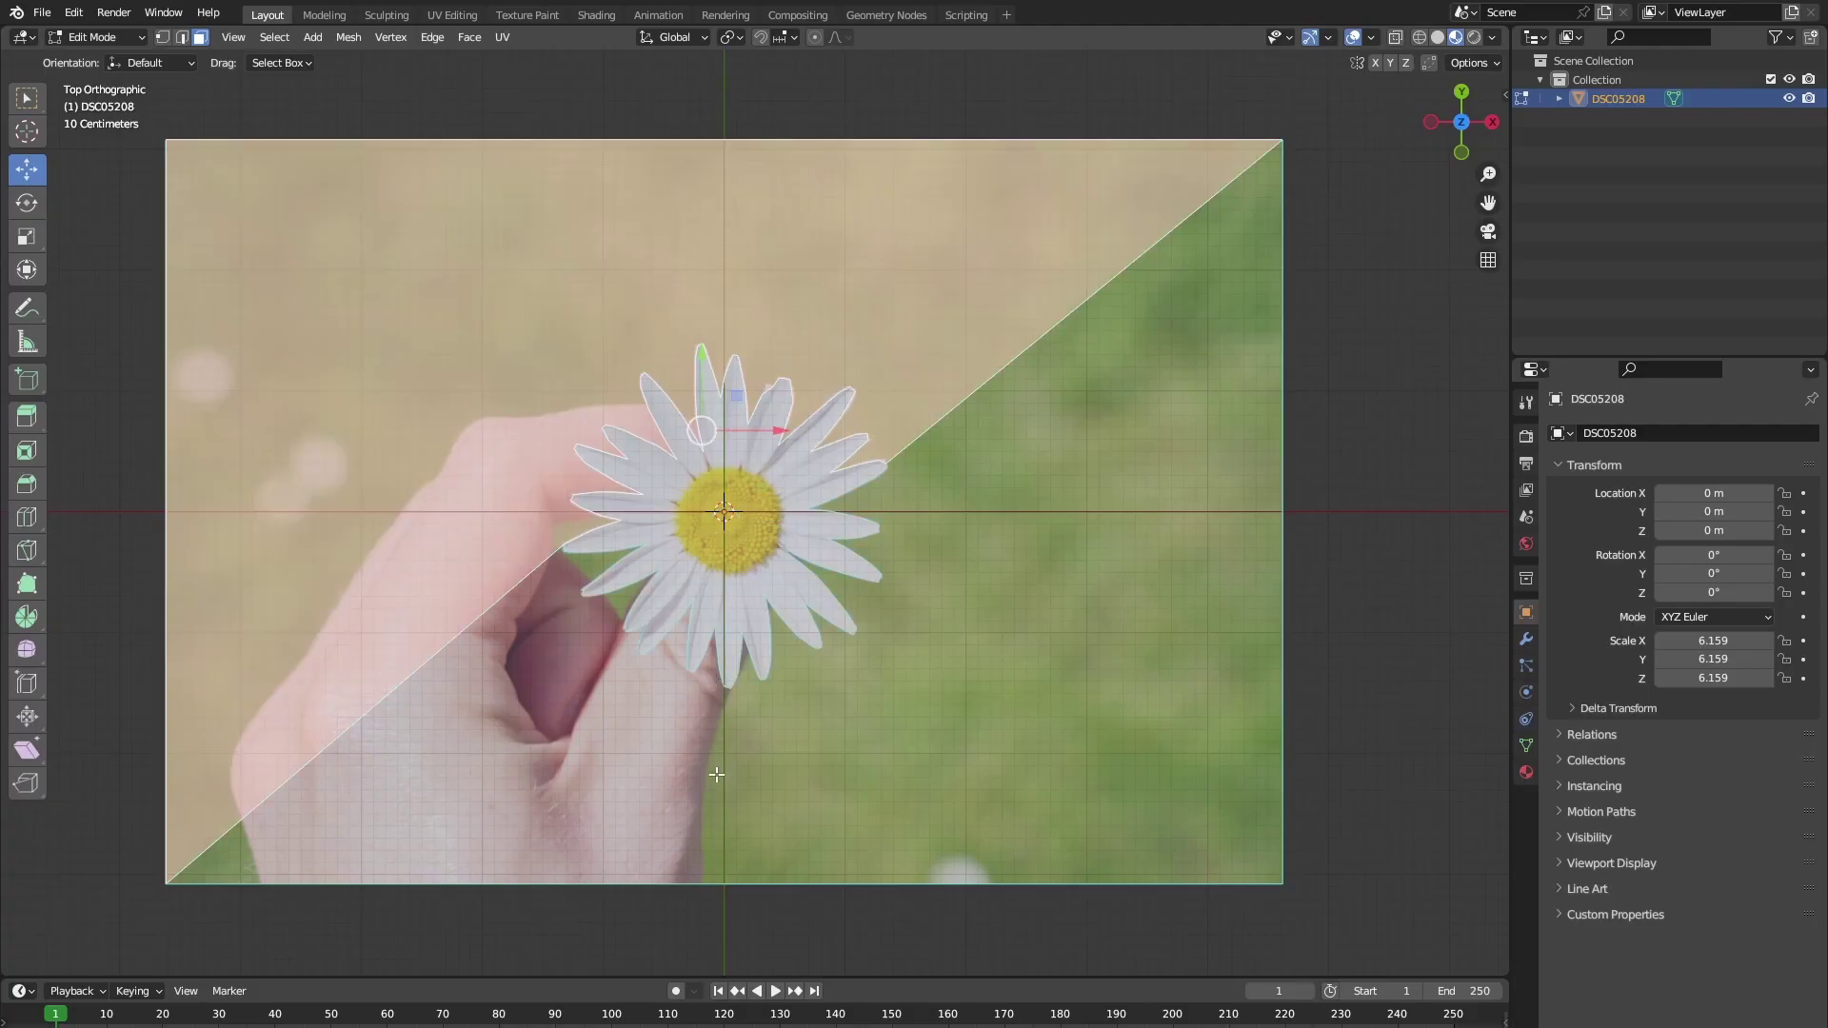
shift+click(717, 775)
key(x)
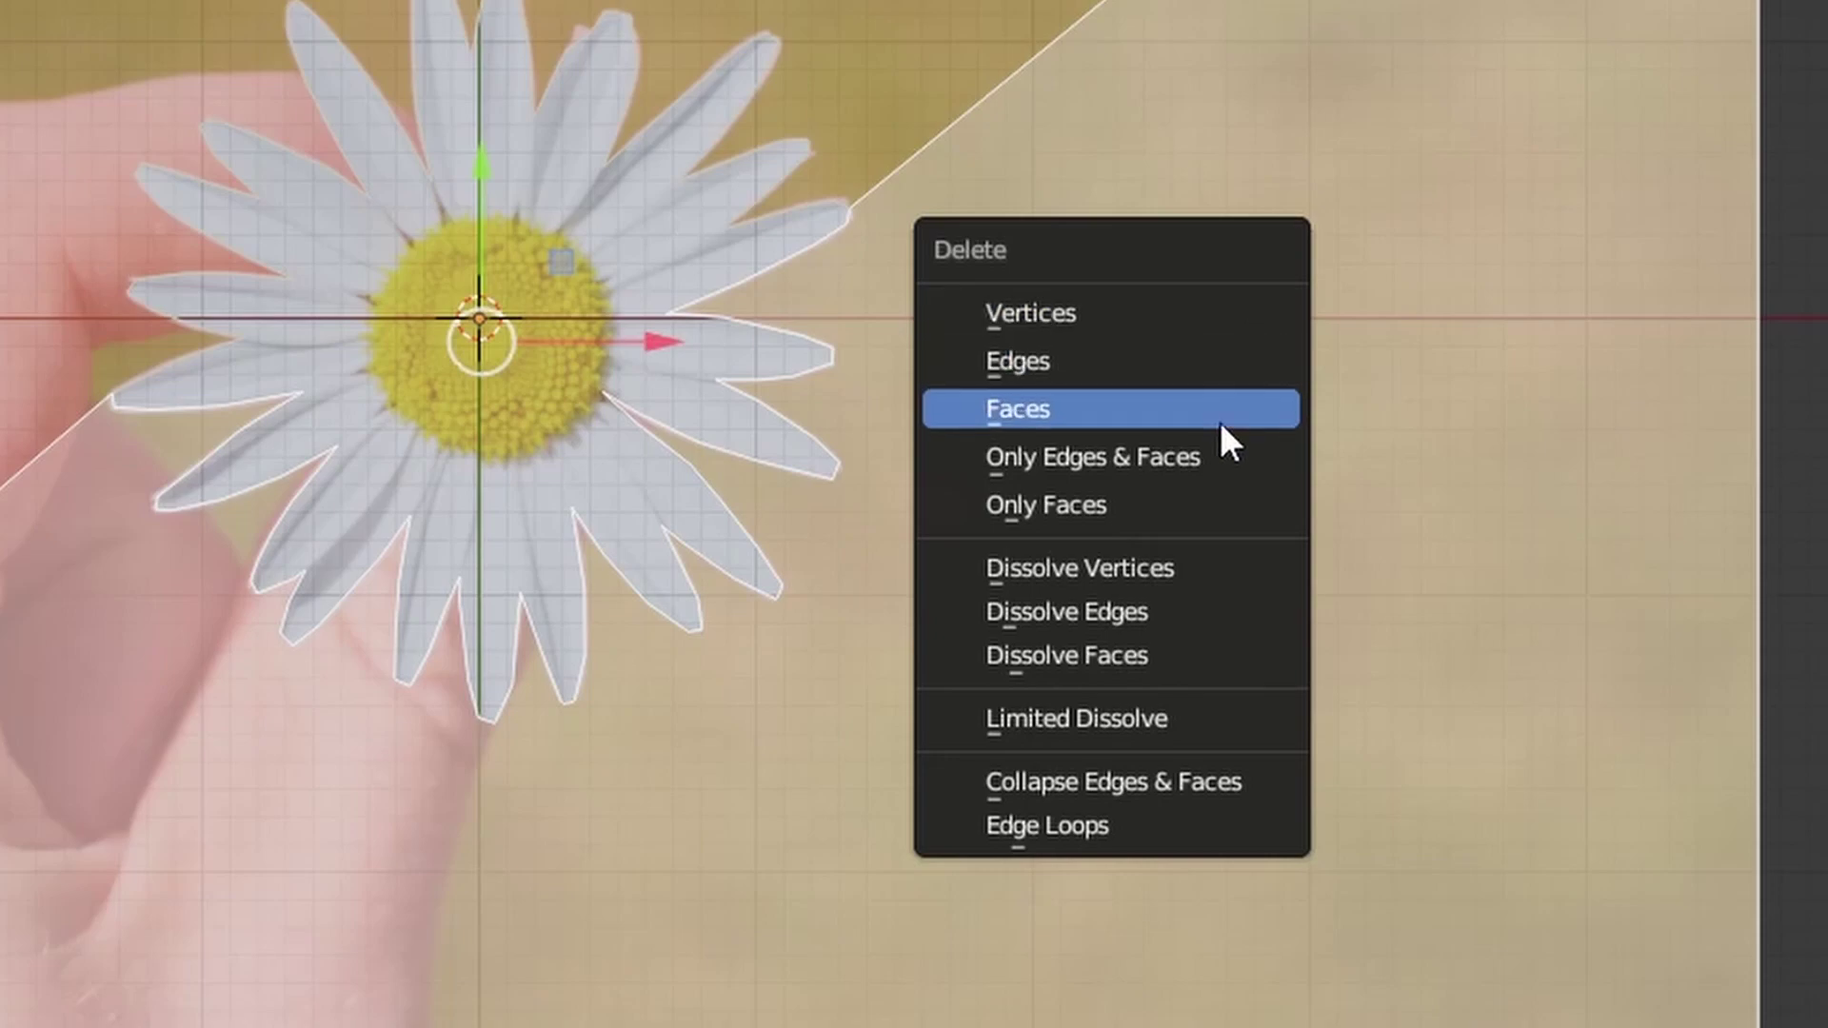
click(1220, 421)
key(Tab)
- Cut a ring around the daisy's yellow centre with the Knife tool in Edit Mode and select the resulting centre face
middle_drag(1049, 564, 950, 441)
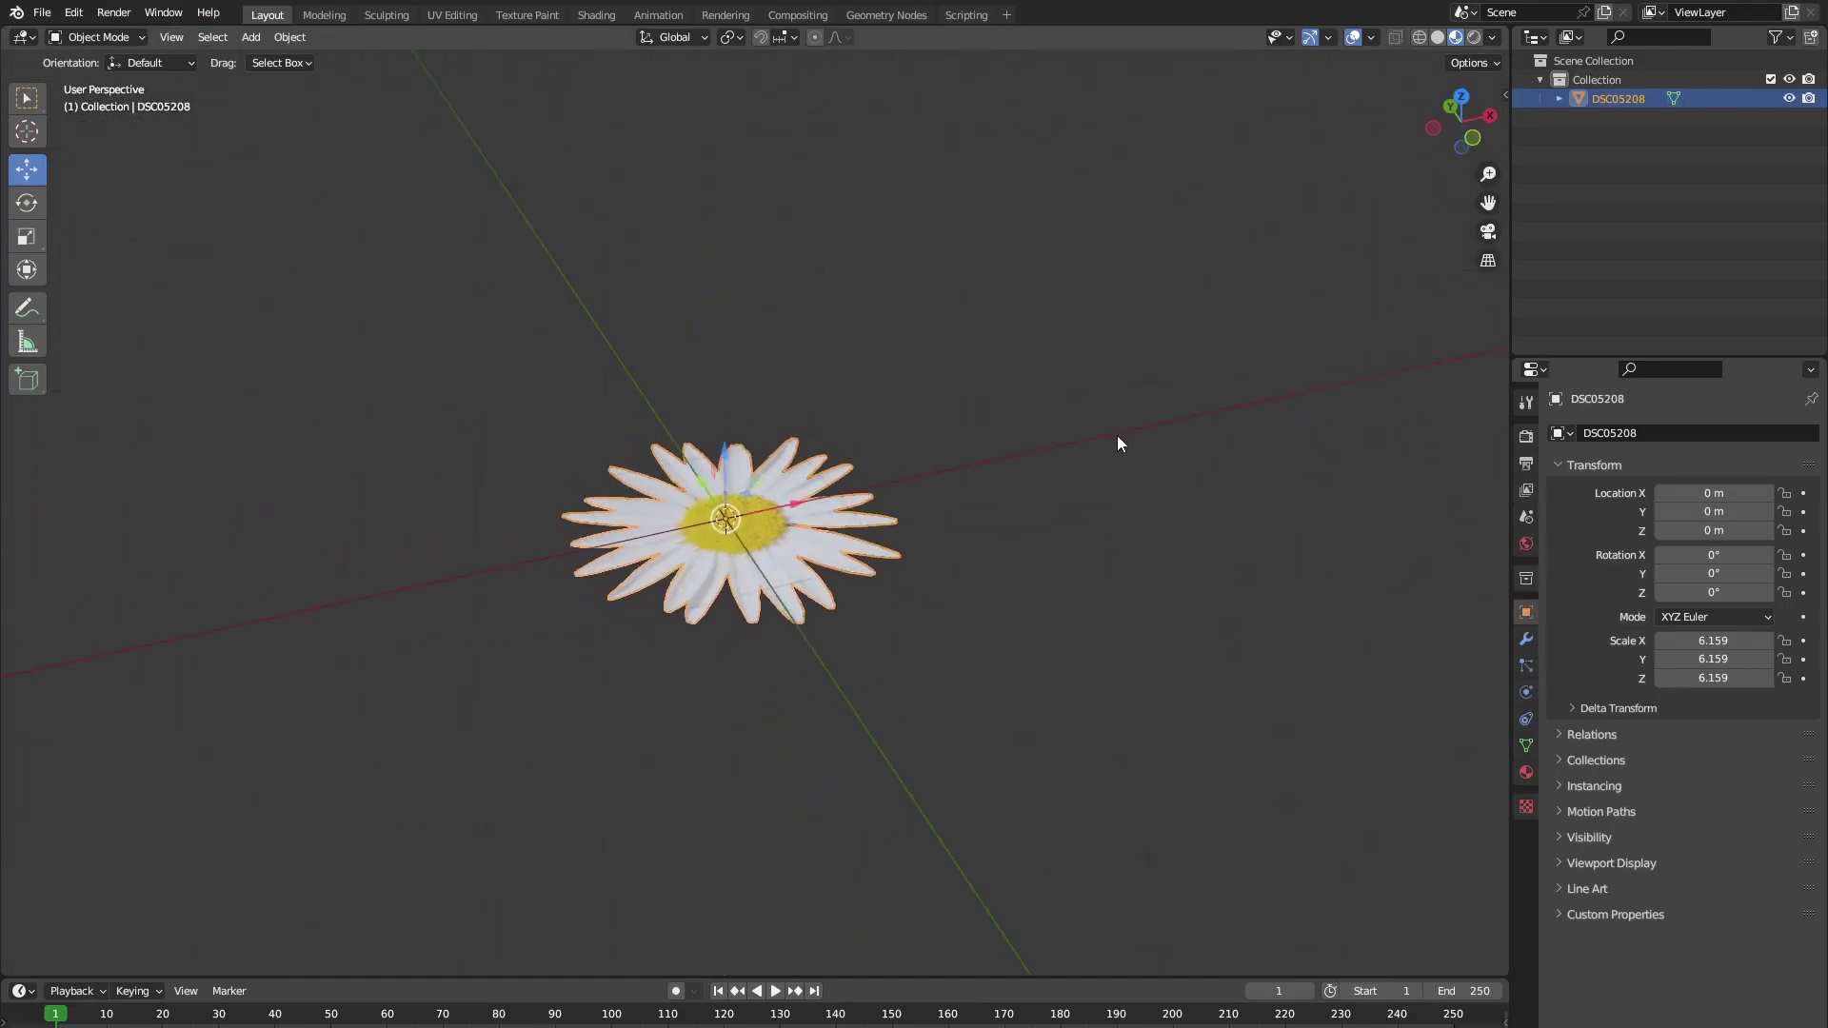
scroll(1008, 523, up, 4)
scroll(1002, 541, down, 6)
scroll(857, 591, up, 3)
middle_drag(800, 746, 886, 730)
key(Tab)
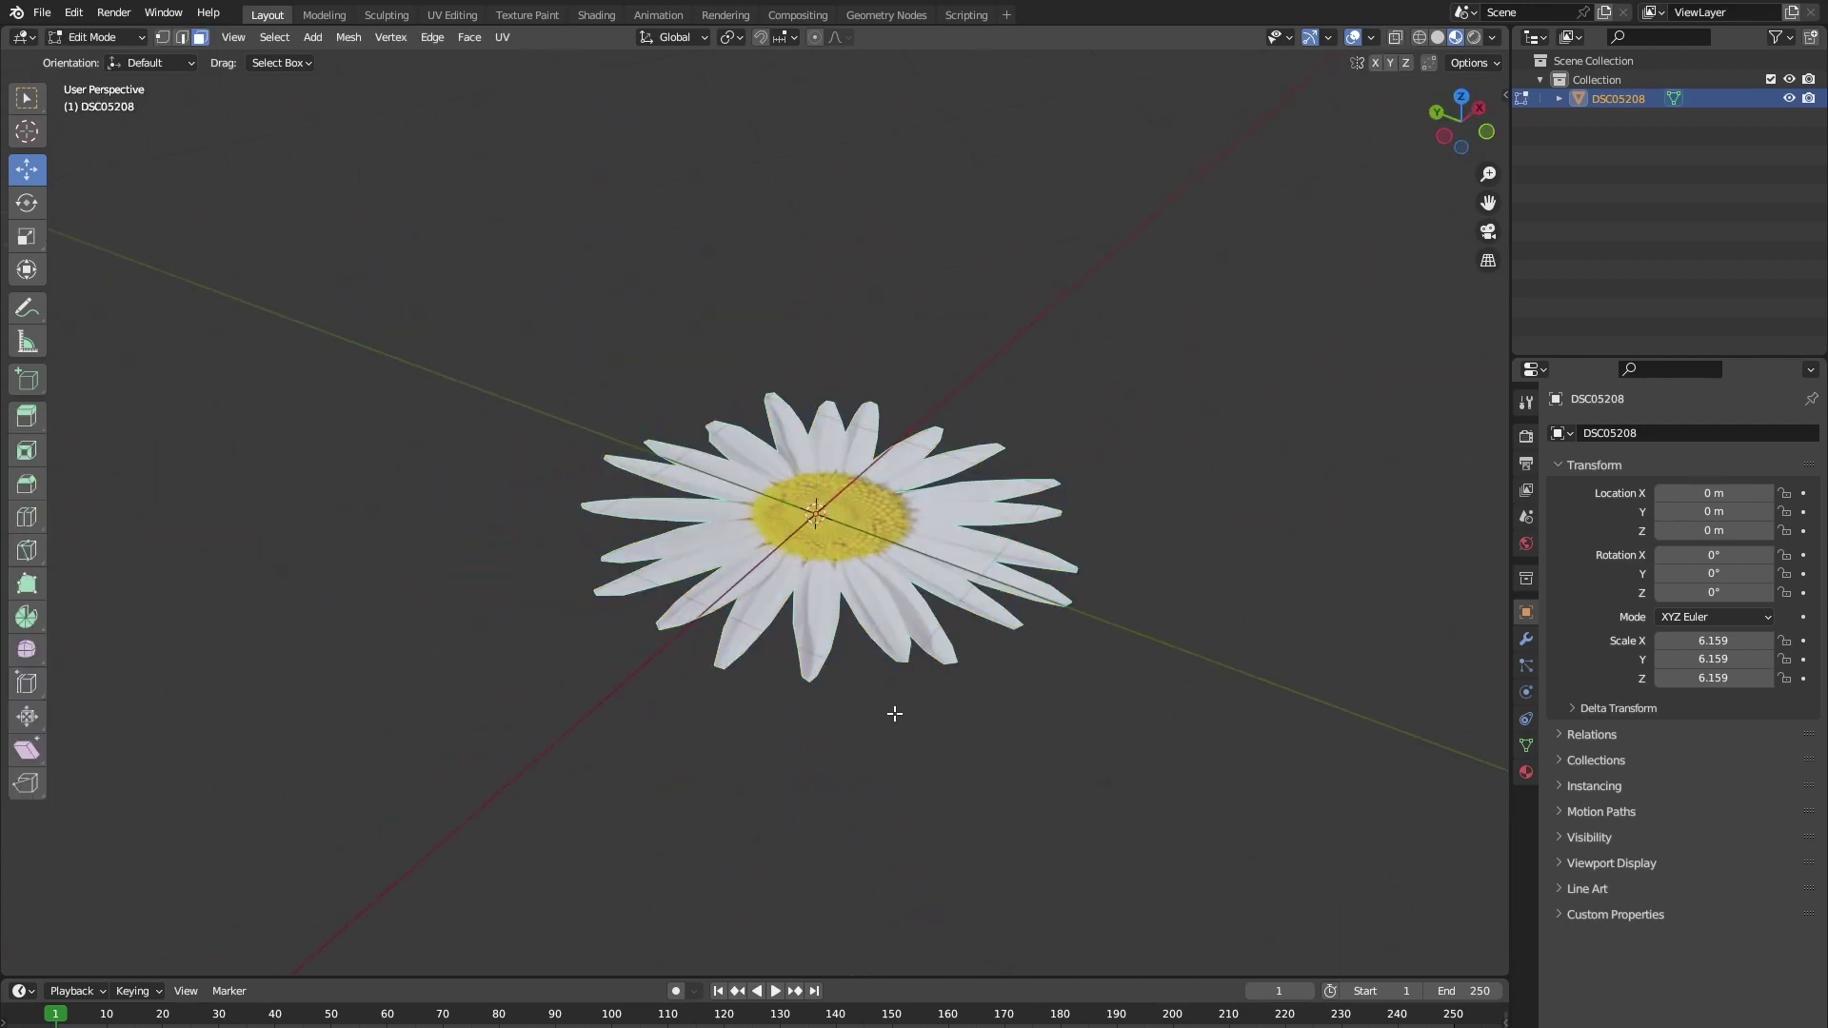
scroll(886, 730, up, 3)
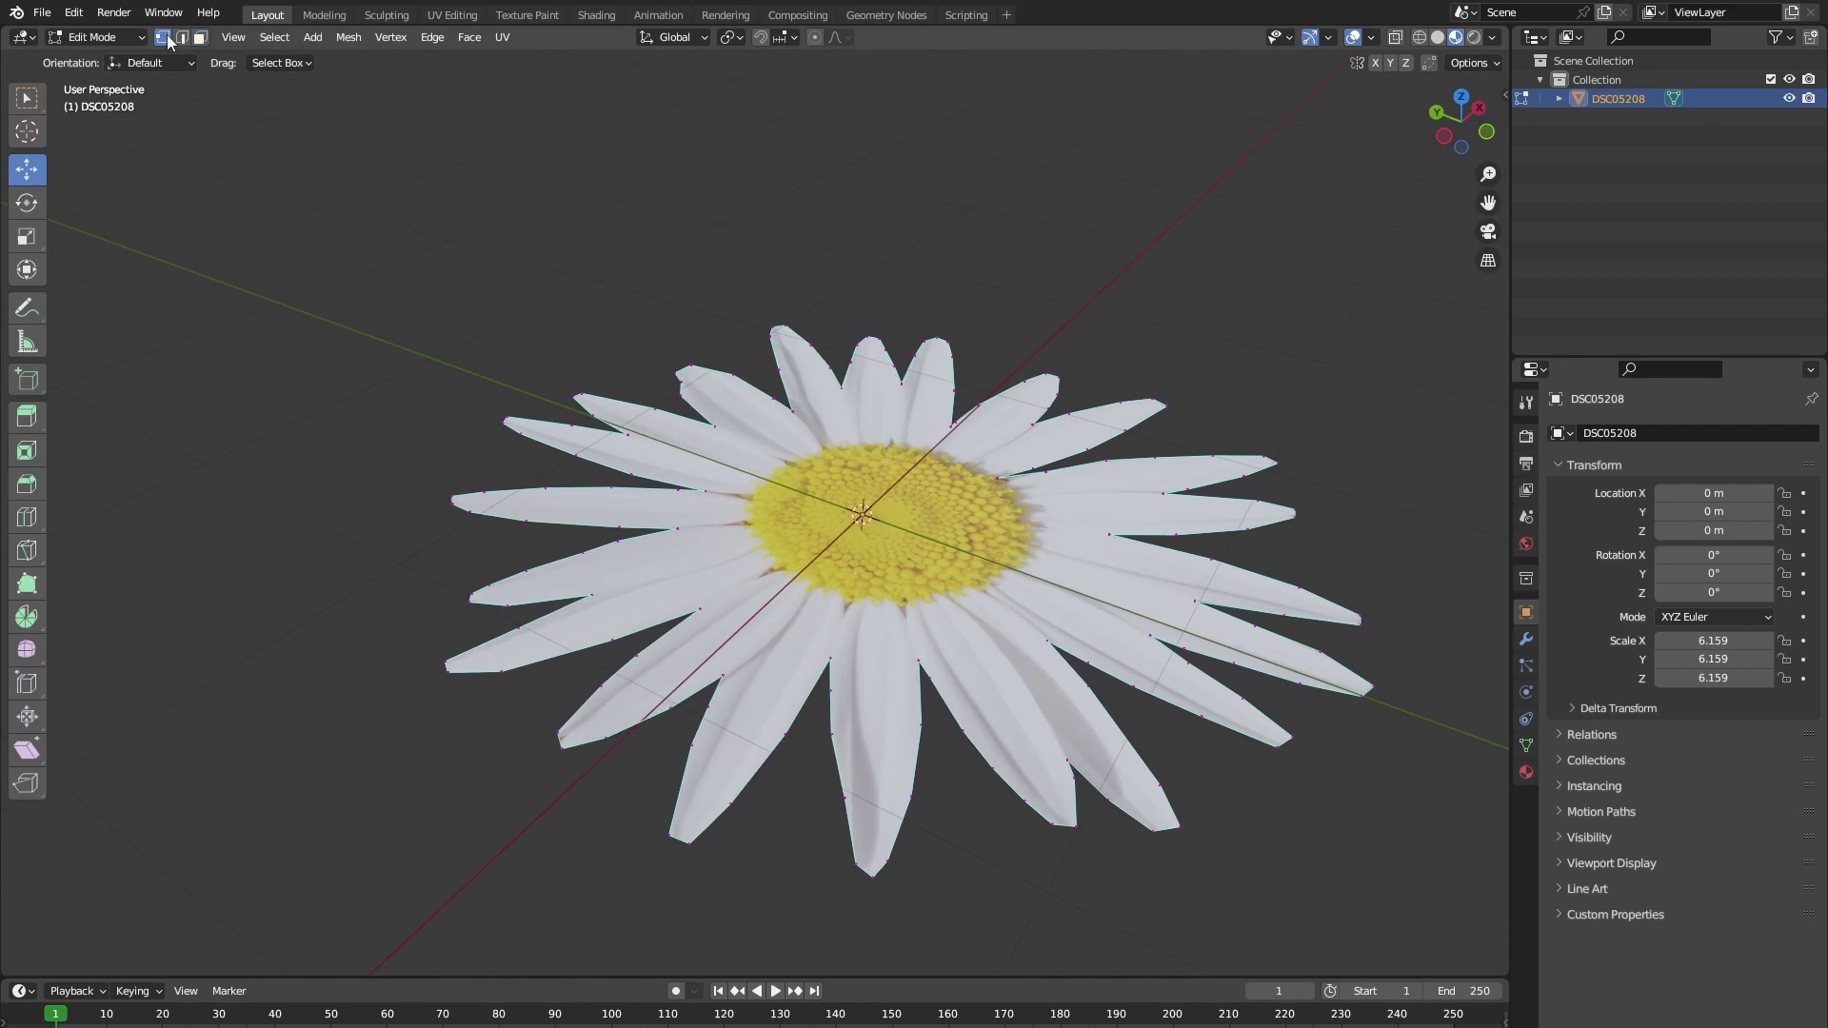
shift+middle_drag(779, 458, 711, 422)
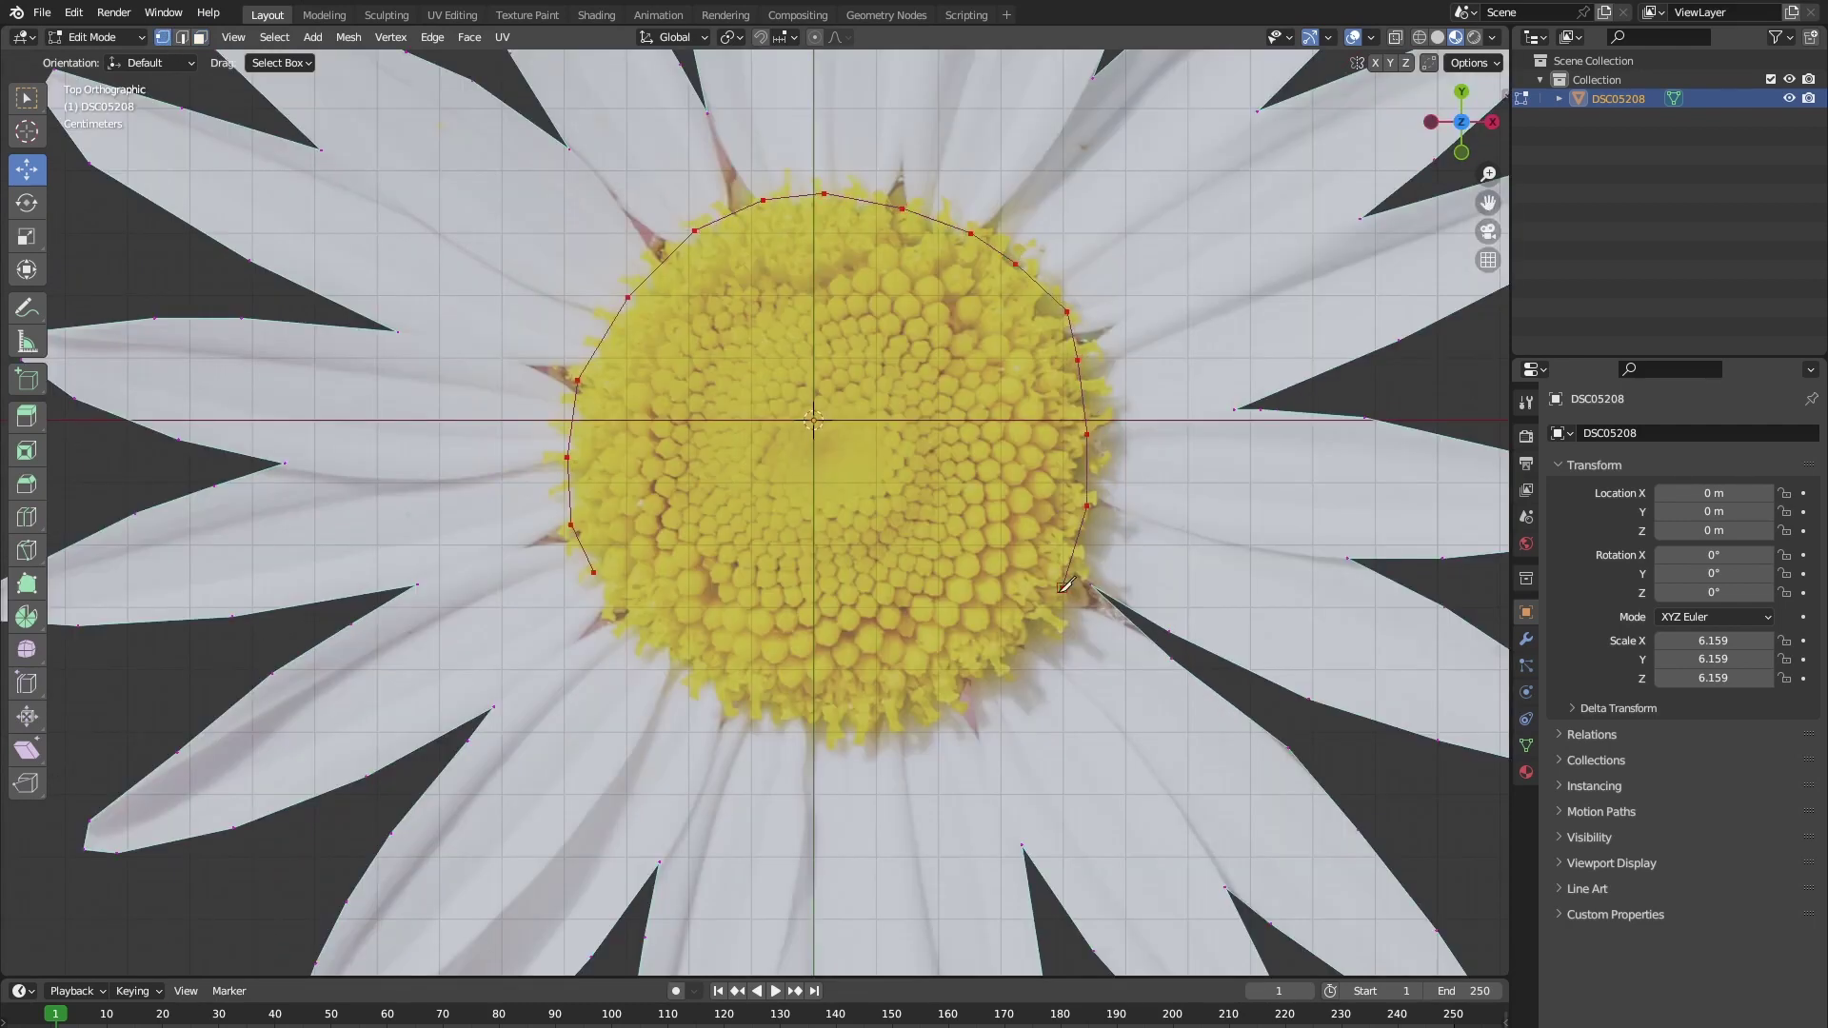
middle_drag(831, 336, 826, 389)
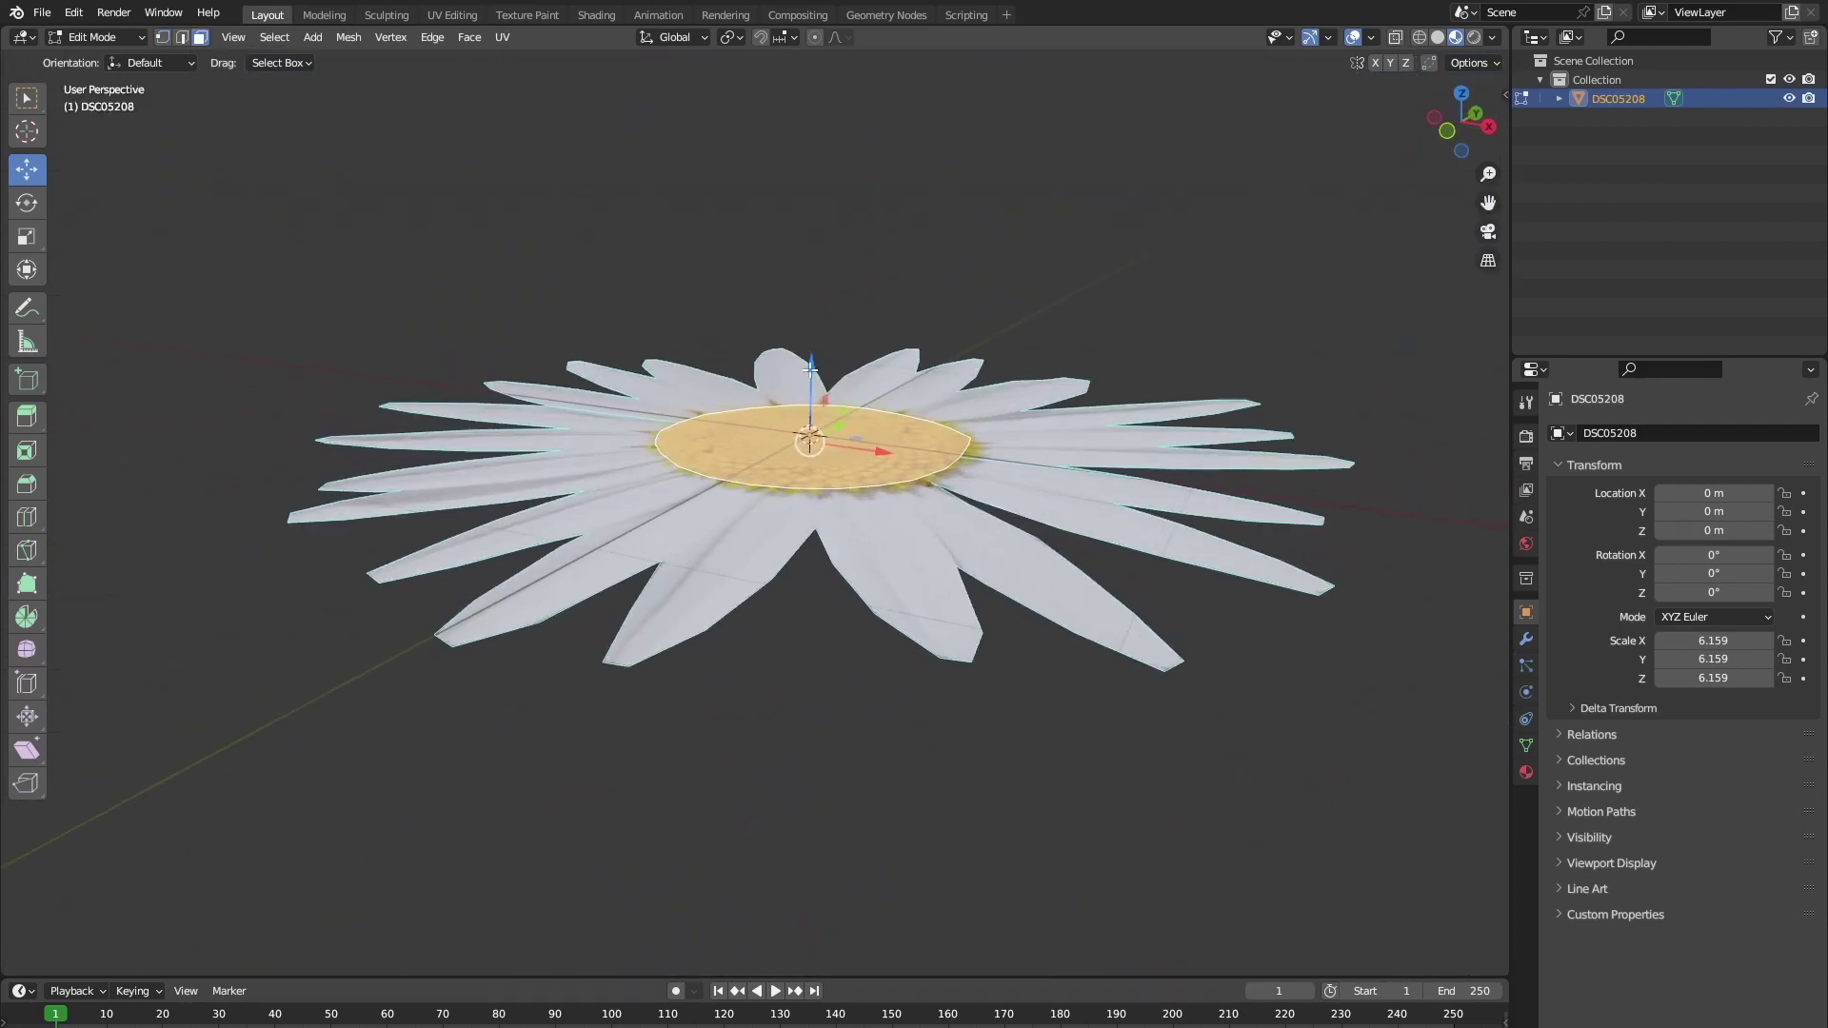
drag(815, 366, 825, 479)
key(Escape)
middle_drag(825, 479, 850, 431)
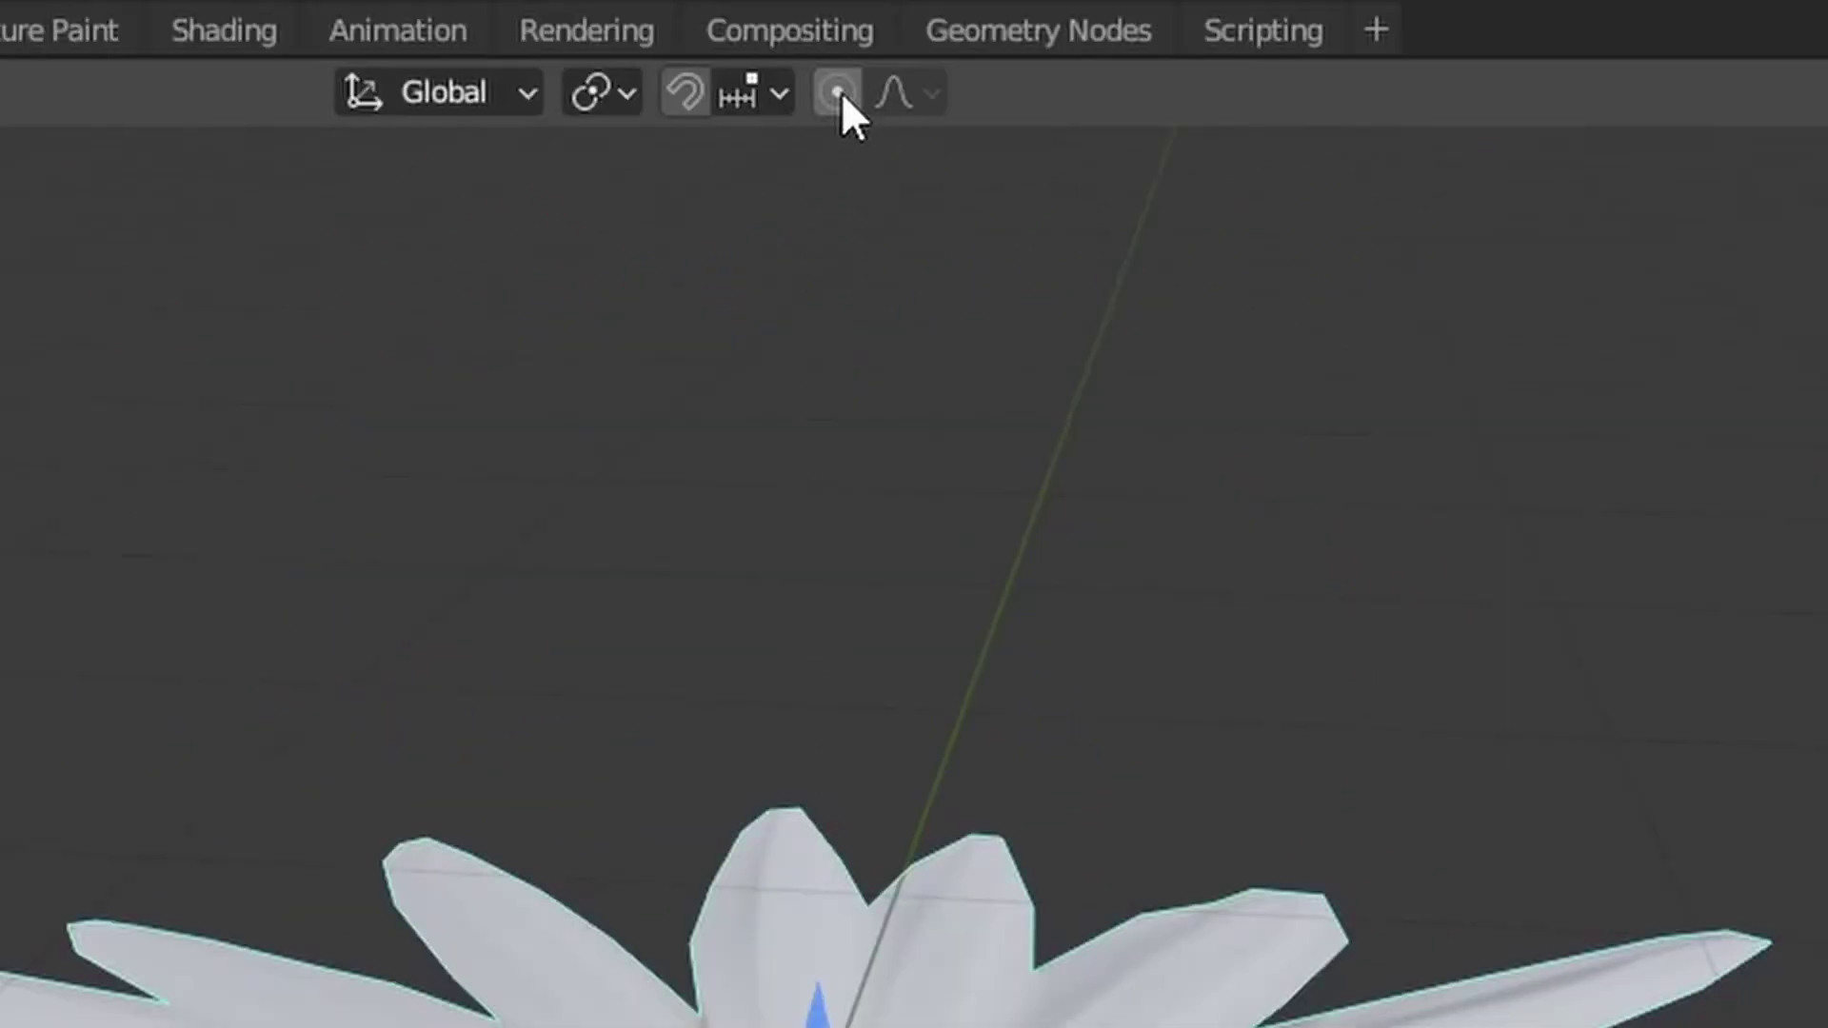
- Lower the yellow centre face along Z with proportional editing, adjusting the influence radius so the petals curve upward, and return to Object Mode
click(838, 93)
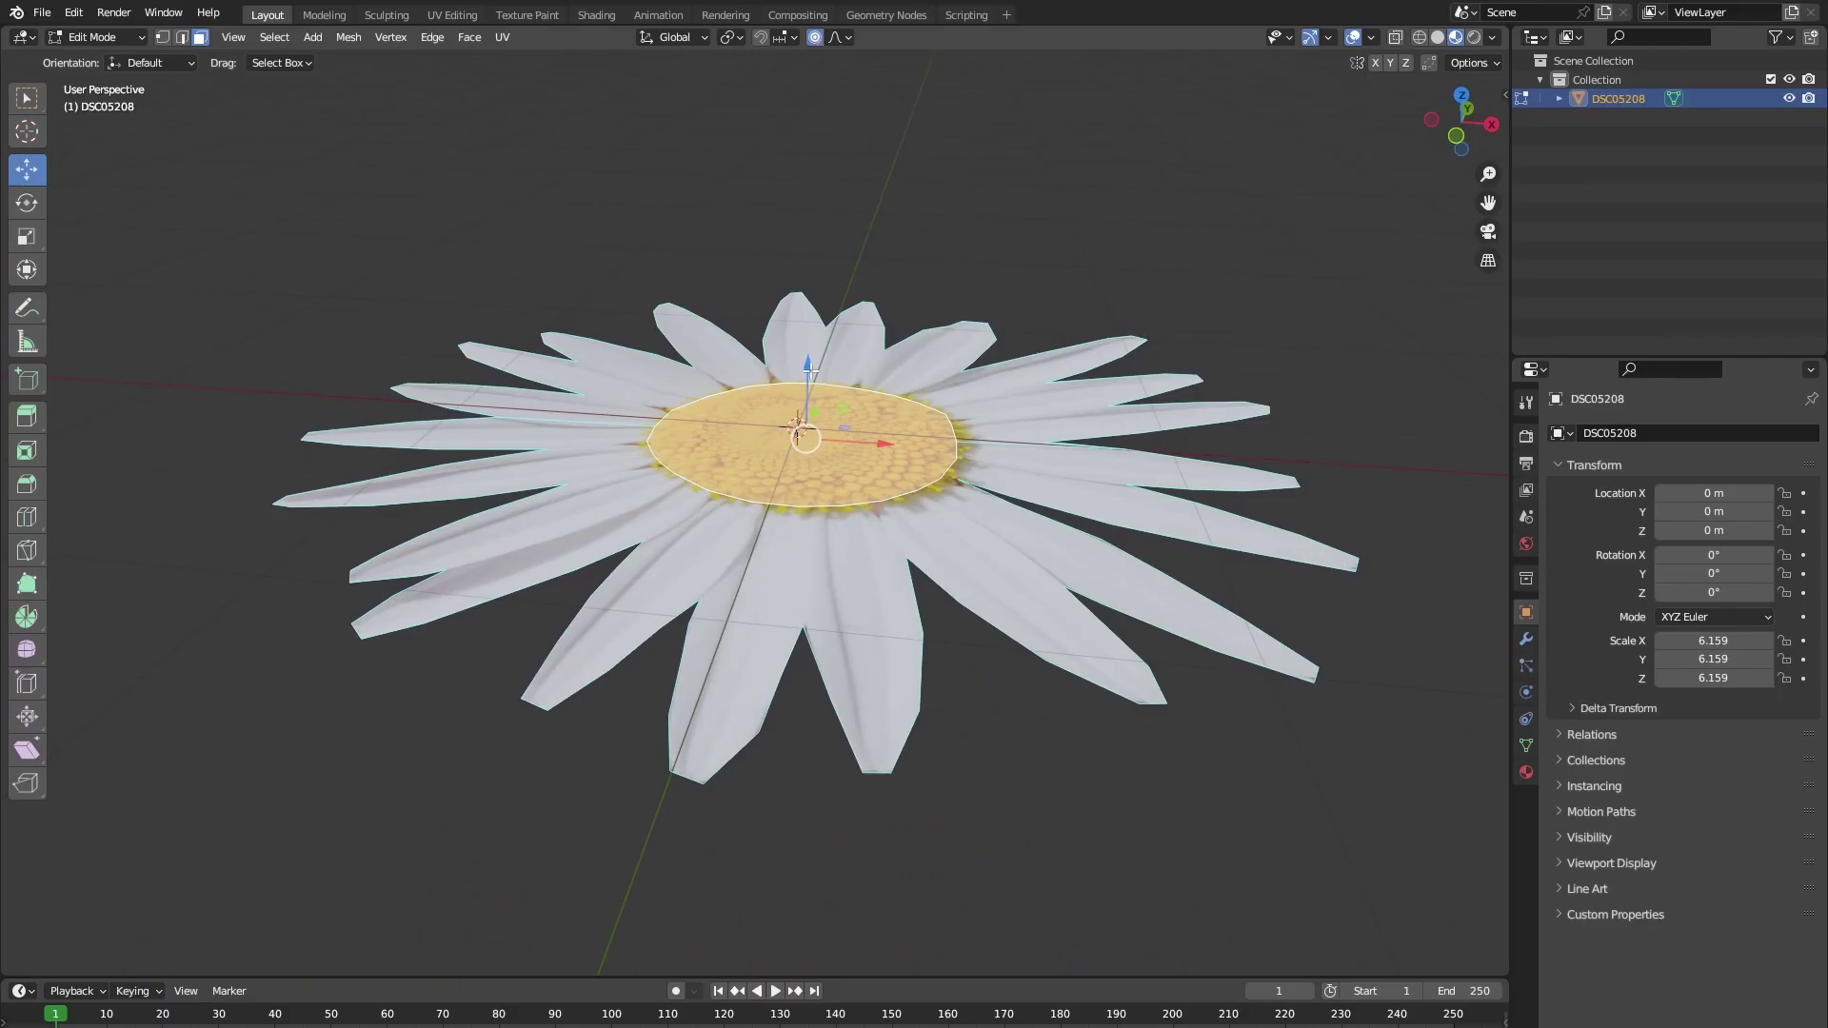
drag(807, 379, 822, 472)
scroll(806, 409, up, 4)
scroll(808, 419, down, 8)
scroll(813, 463, up, 6)
scroll(813, 462, down, 4)
scroll(815, 464, down, 3)
scroll(815, 459, up, 5)
scroll(816, 451, down, 2)
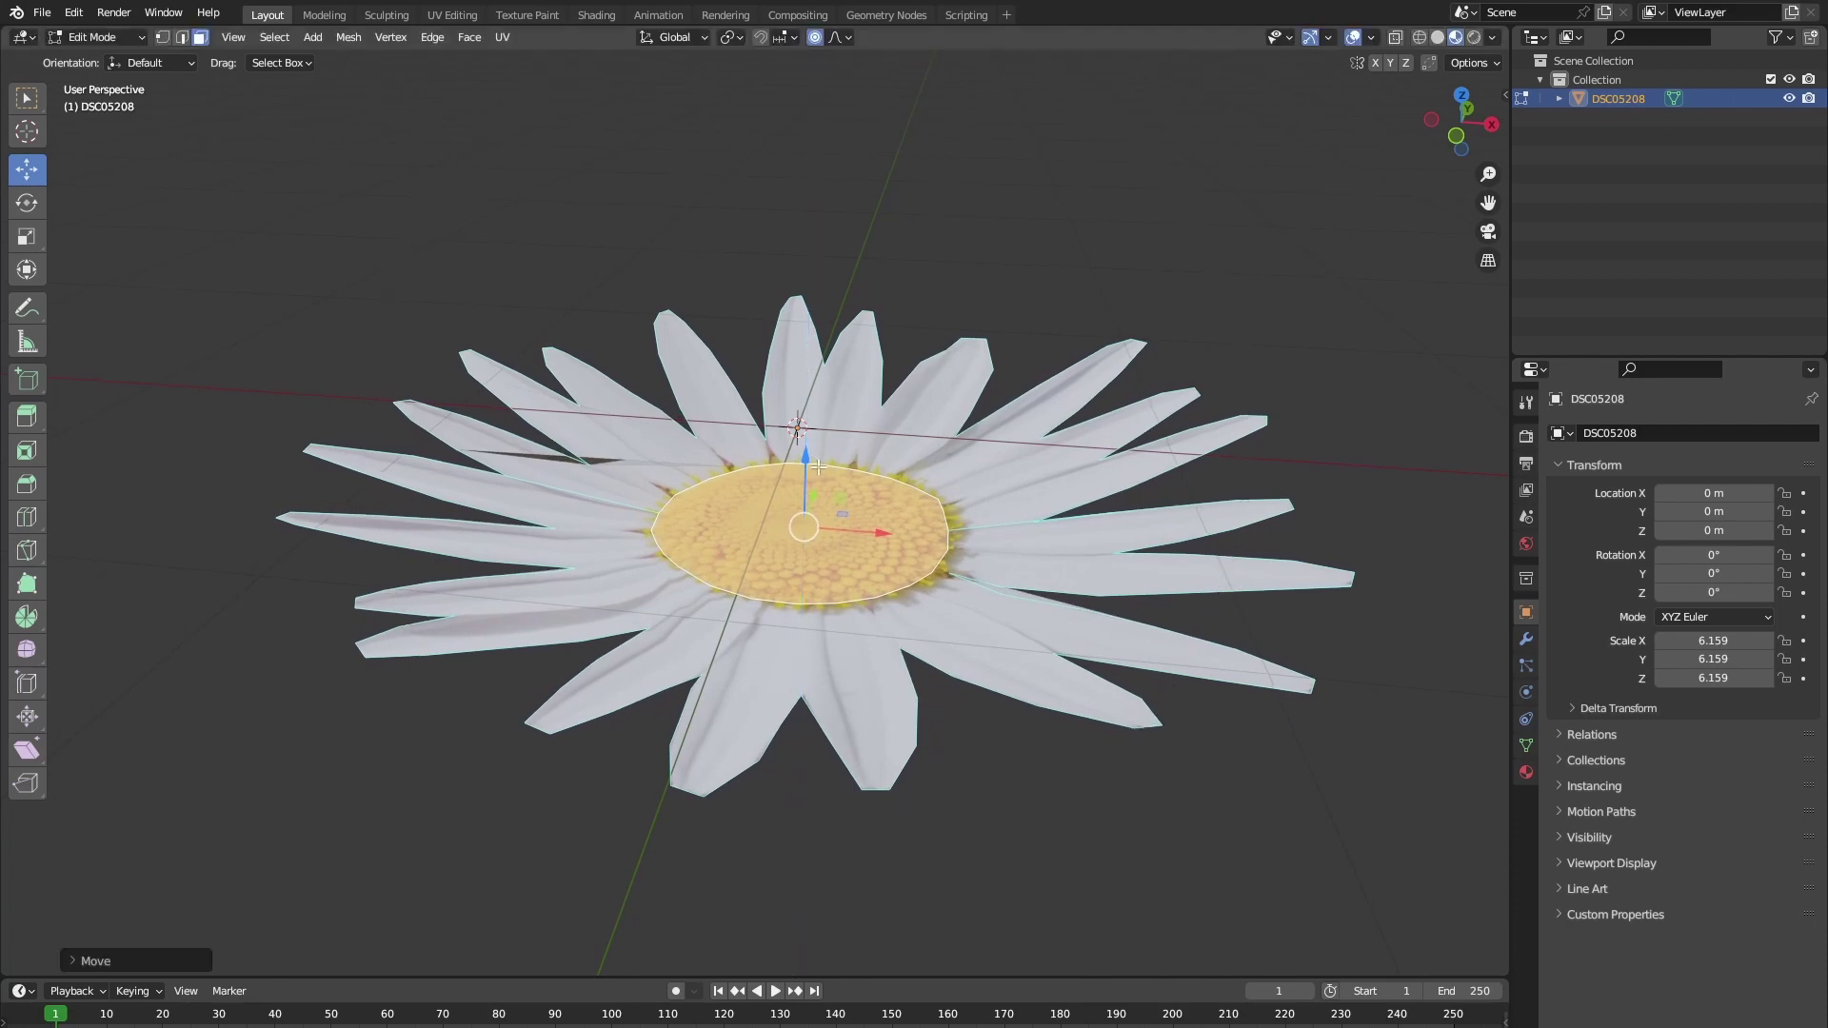
key(Tab)
- Set the blend mode of the daisy's material to Alpha Clip
middle_drag(827, 478, 850, 449)
scroll(819, 402, up, 3)
scroll(847, 432, down, 6)
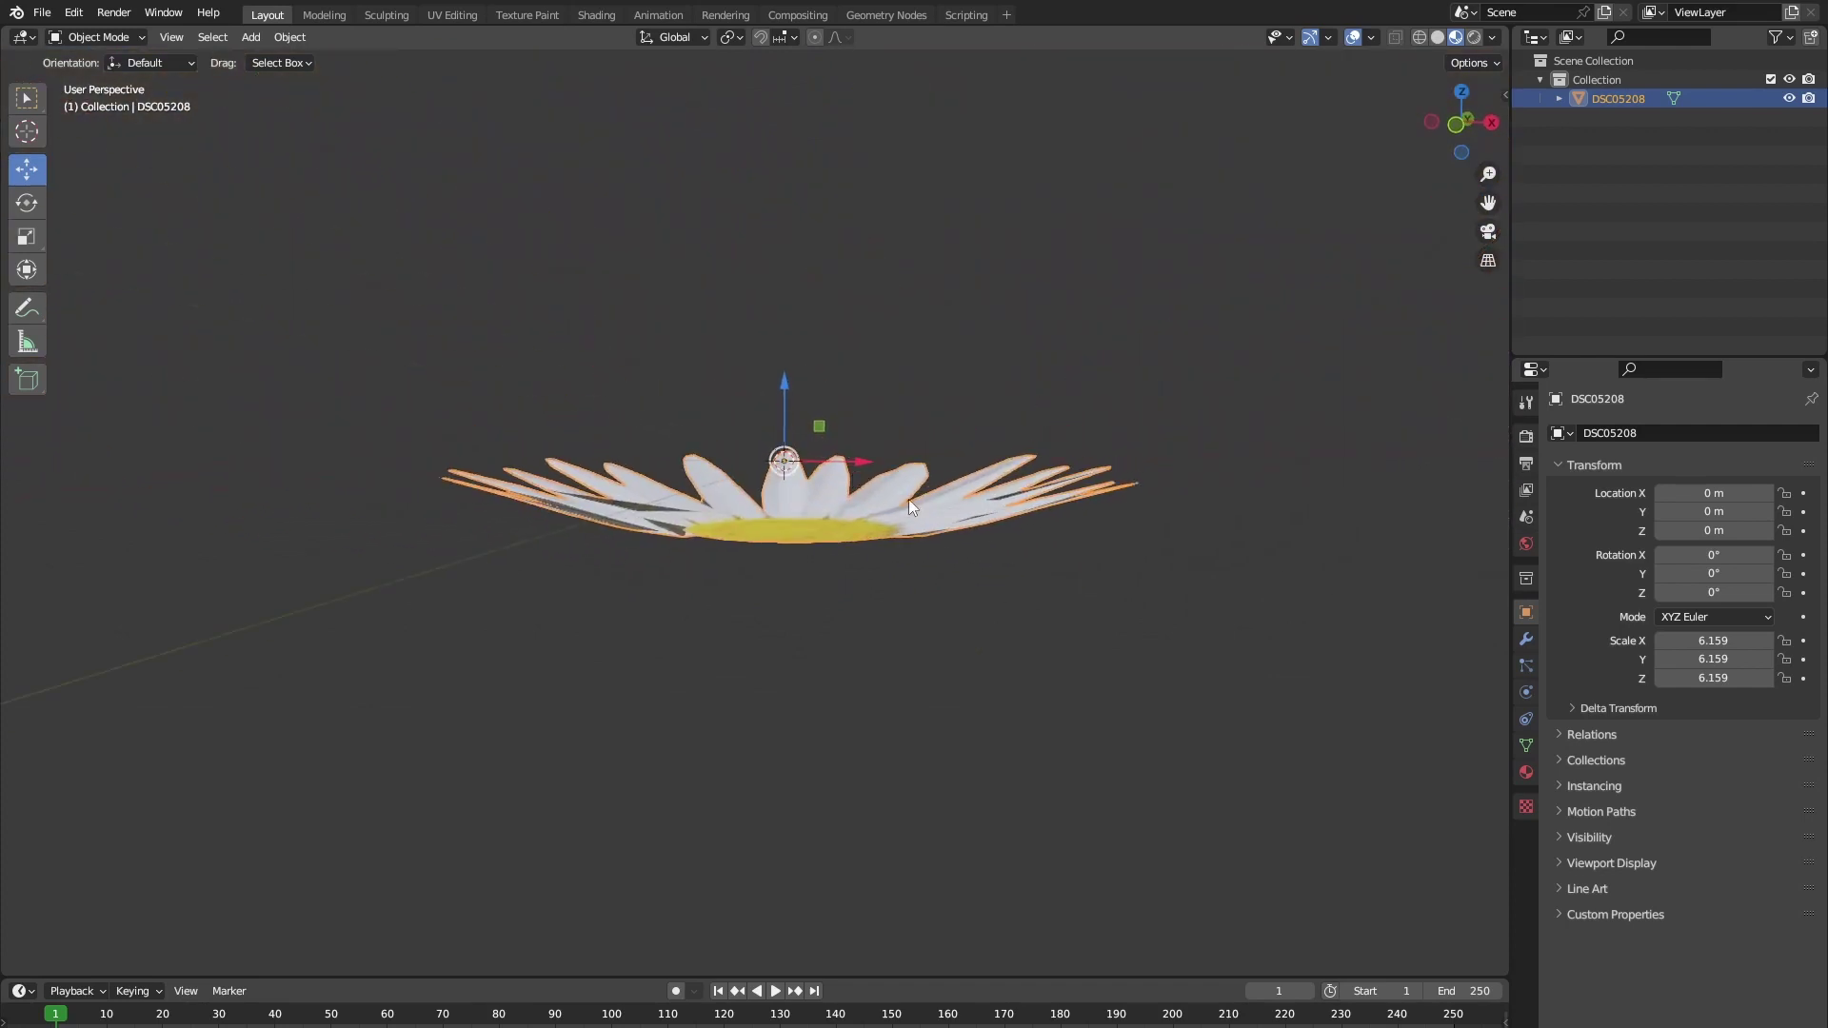
middle_drag(1279, 722, 1424, 756)
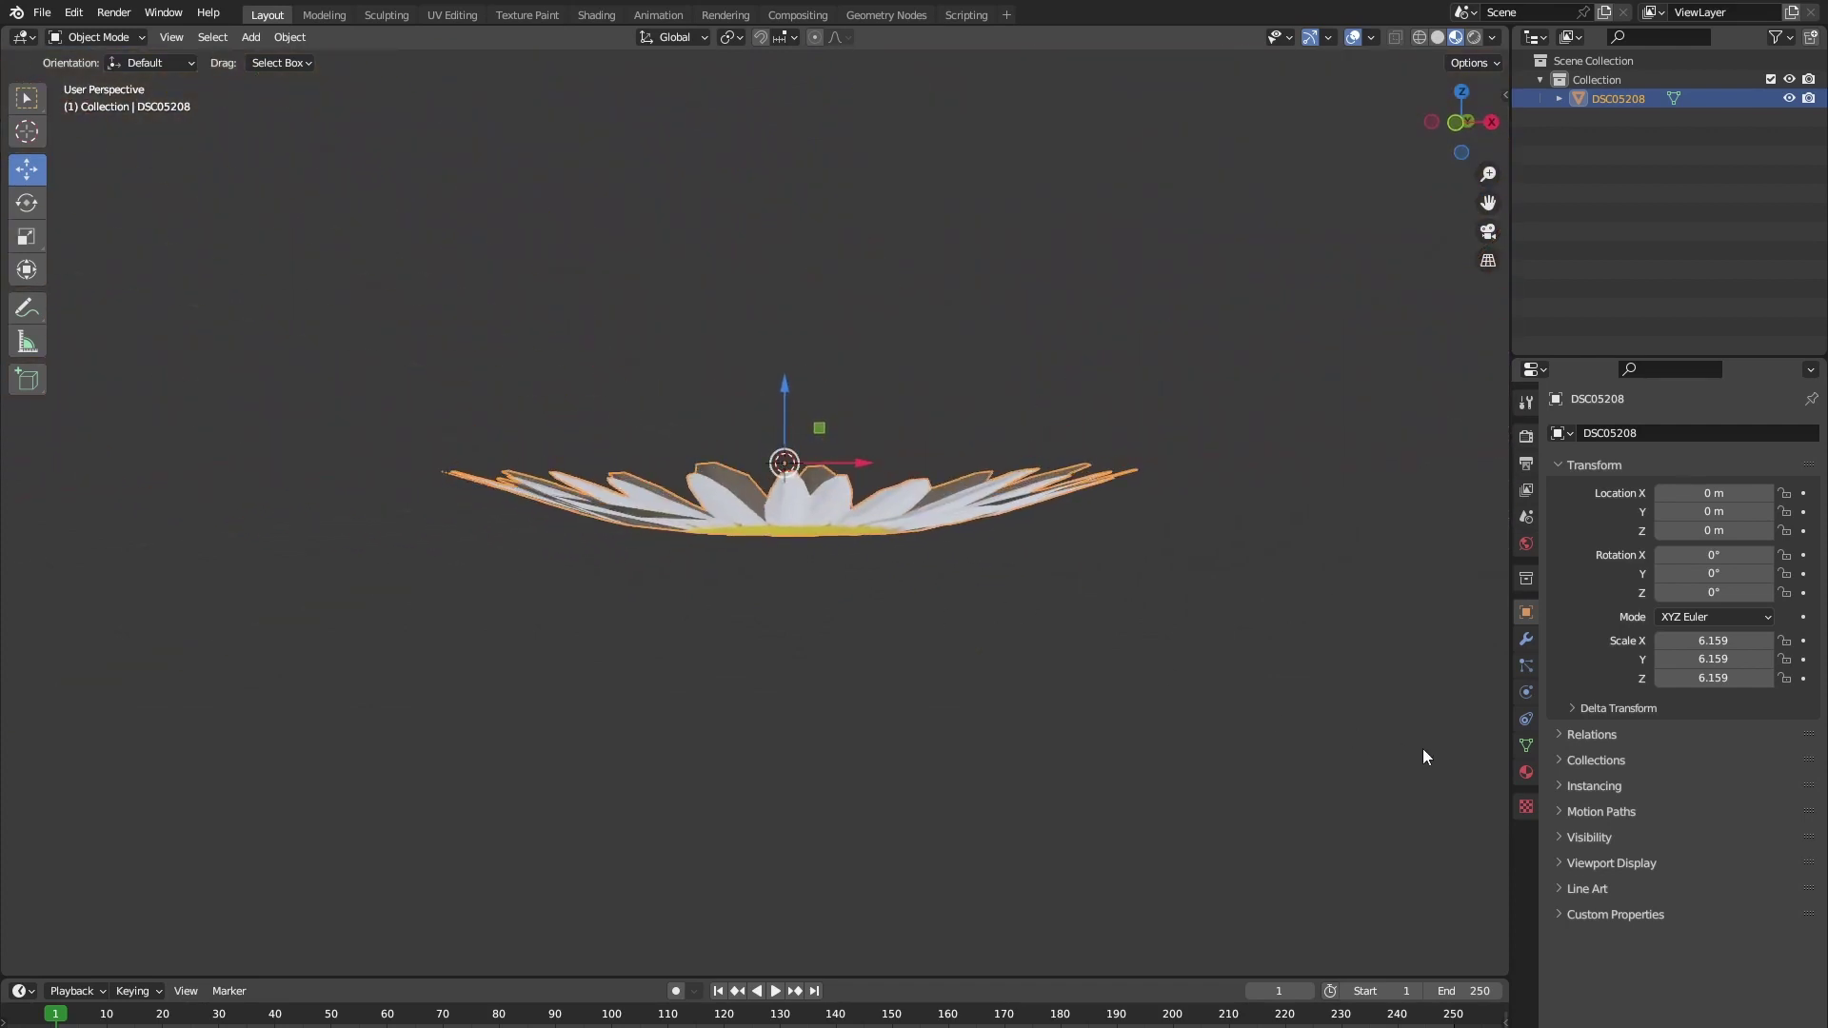
click(1527, 772)
scroll(1617, 789, down, 10)
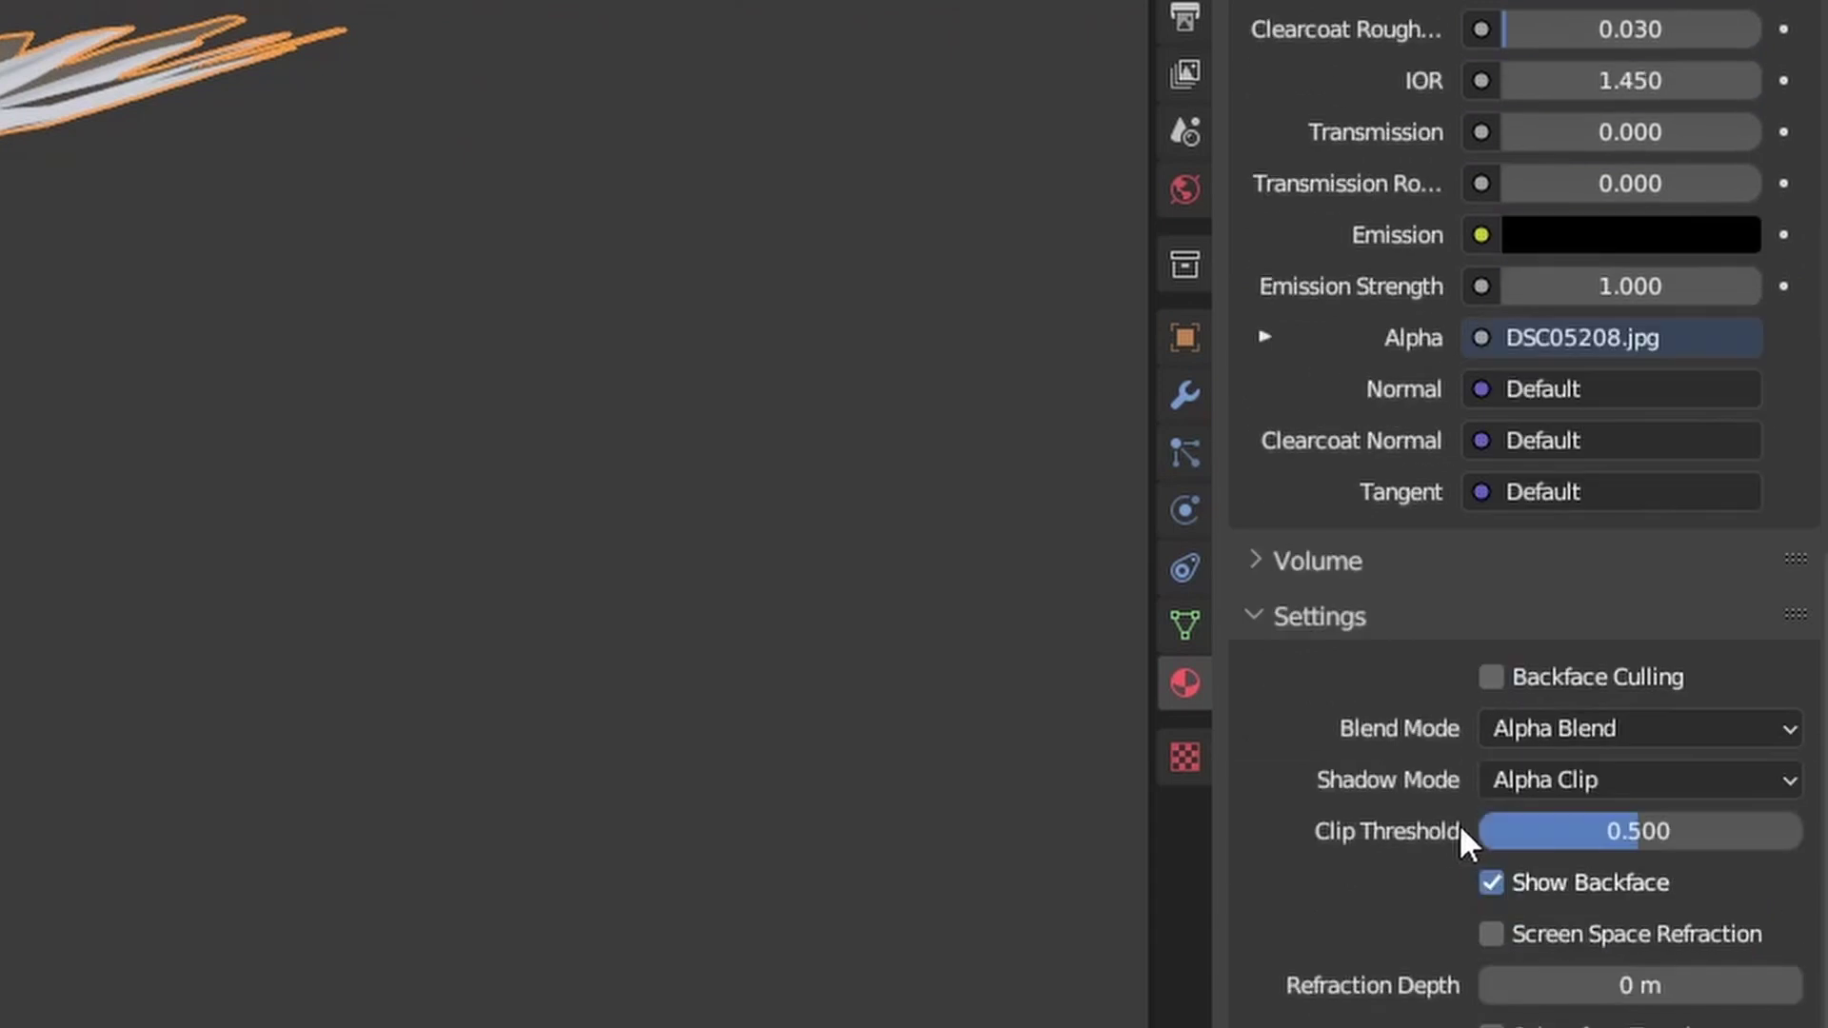
click(1606, 731)
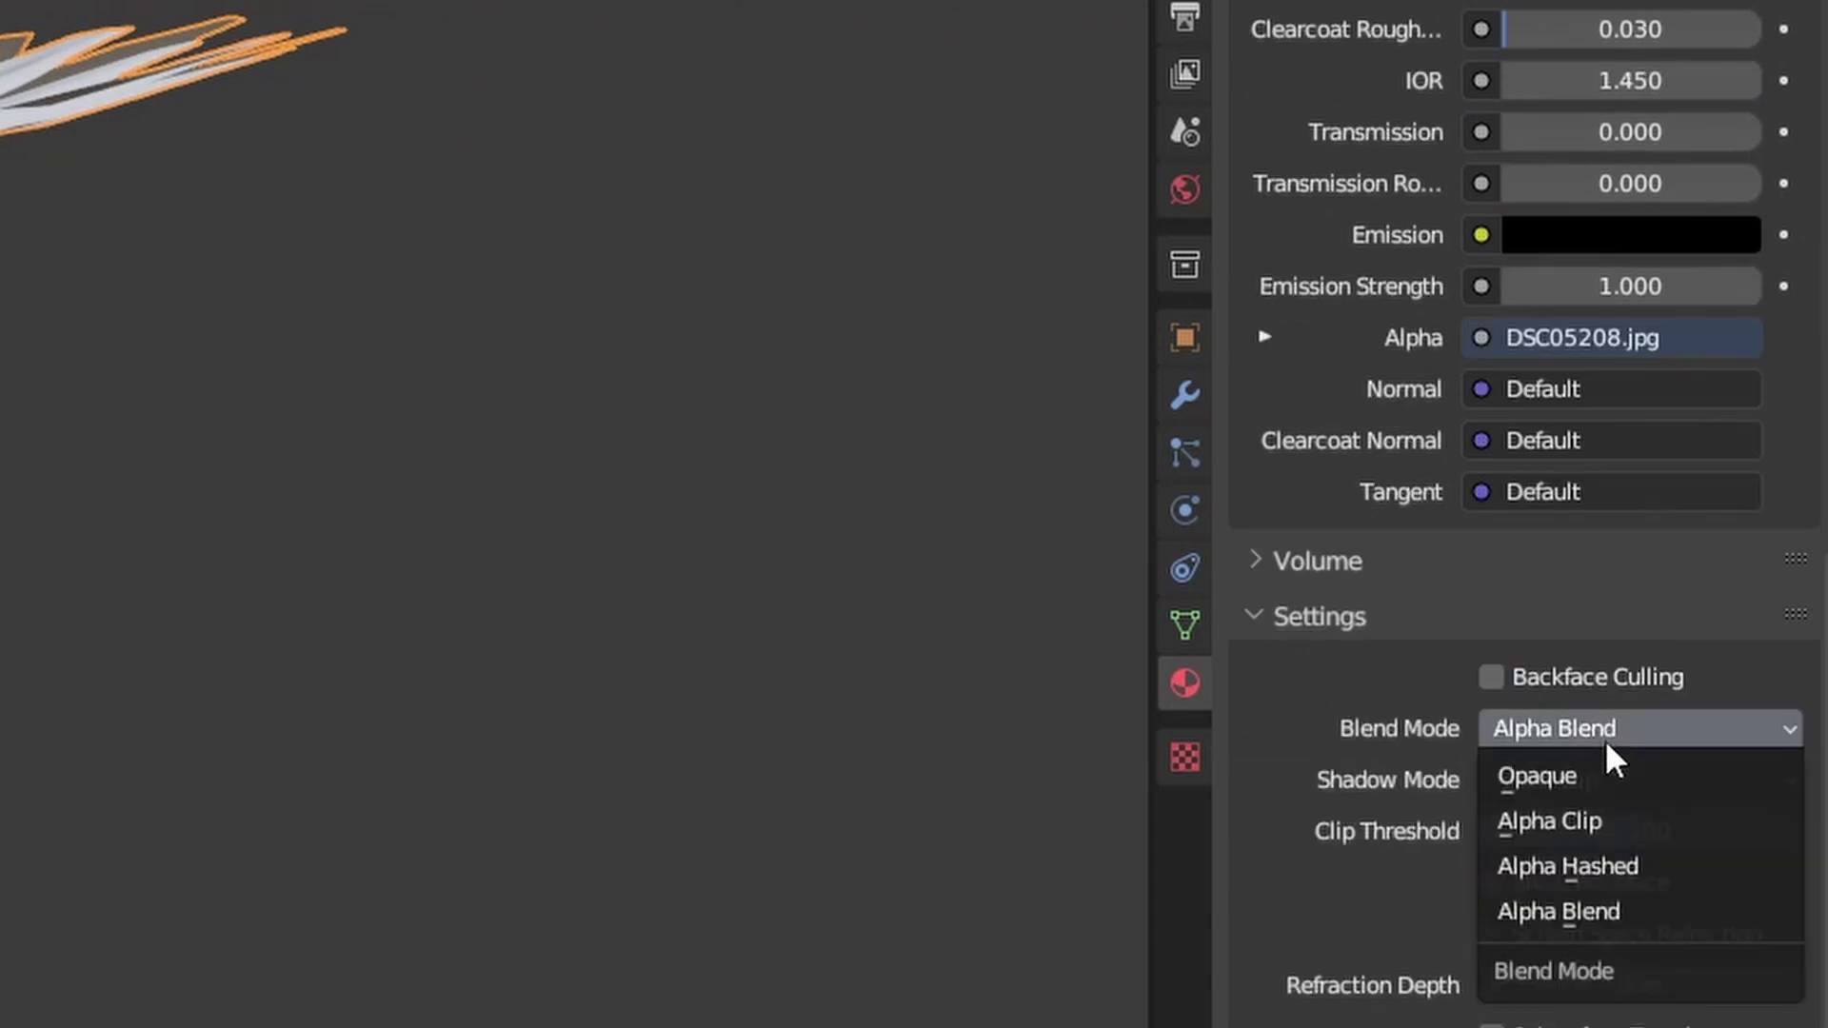
click(1592, 823)
middle_drag(279, 226, 146, 74)
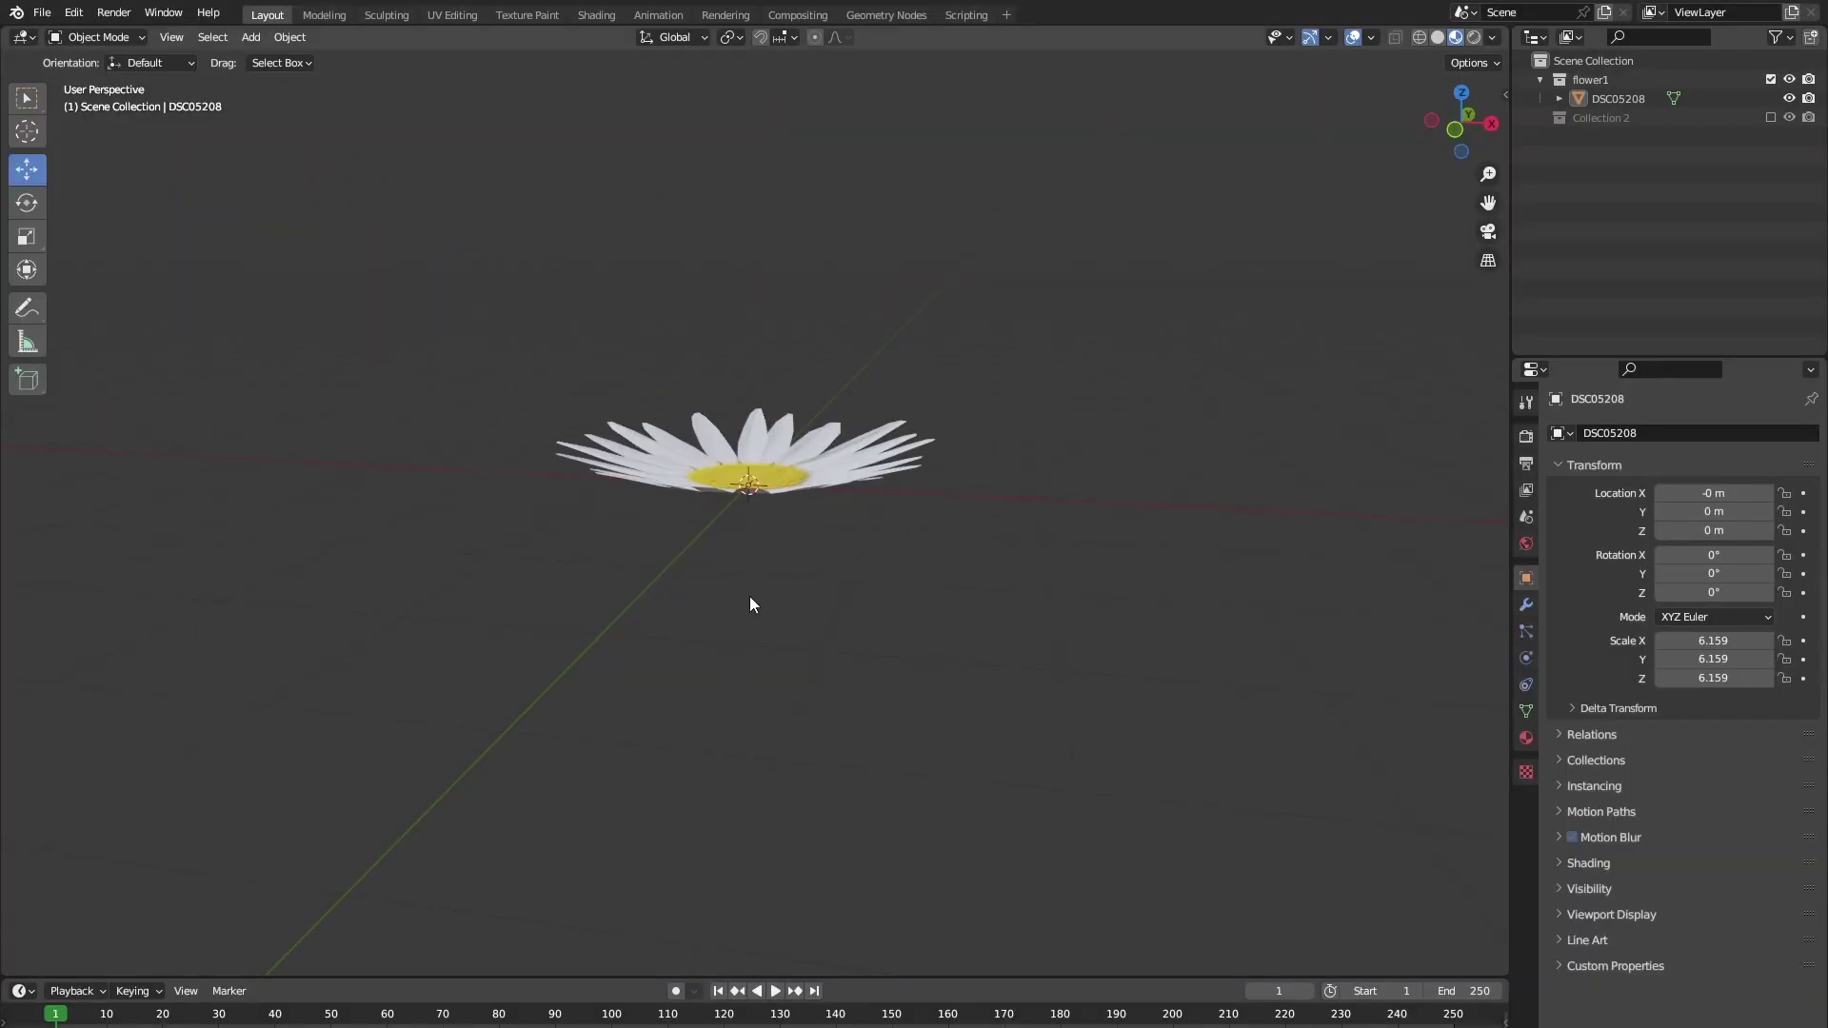
- Add a UV sphere with a 1 m radius at the origin and give it a new material named flow_side
key(shift+a)
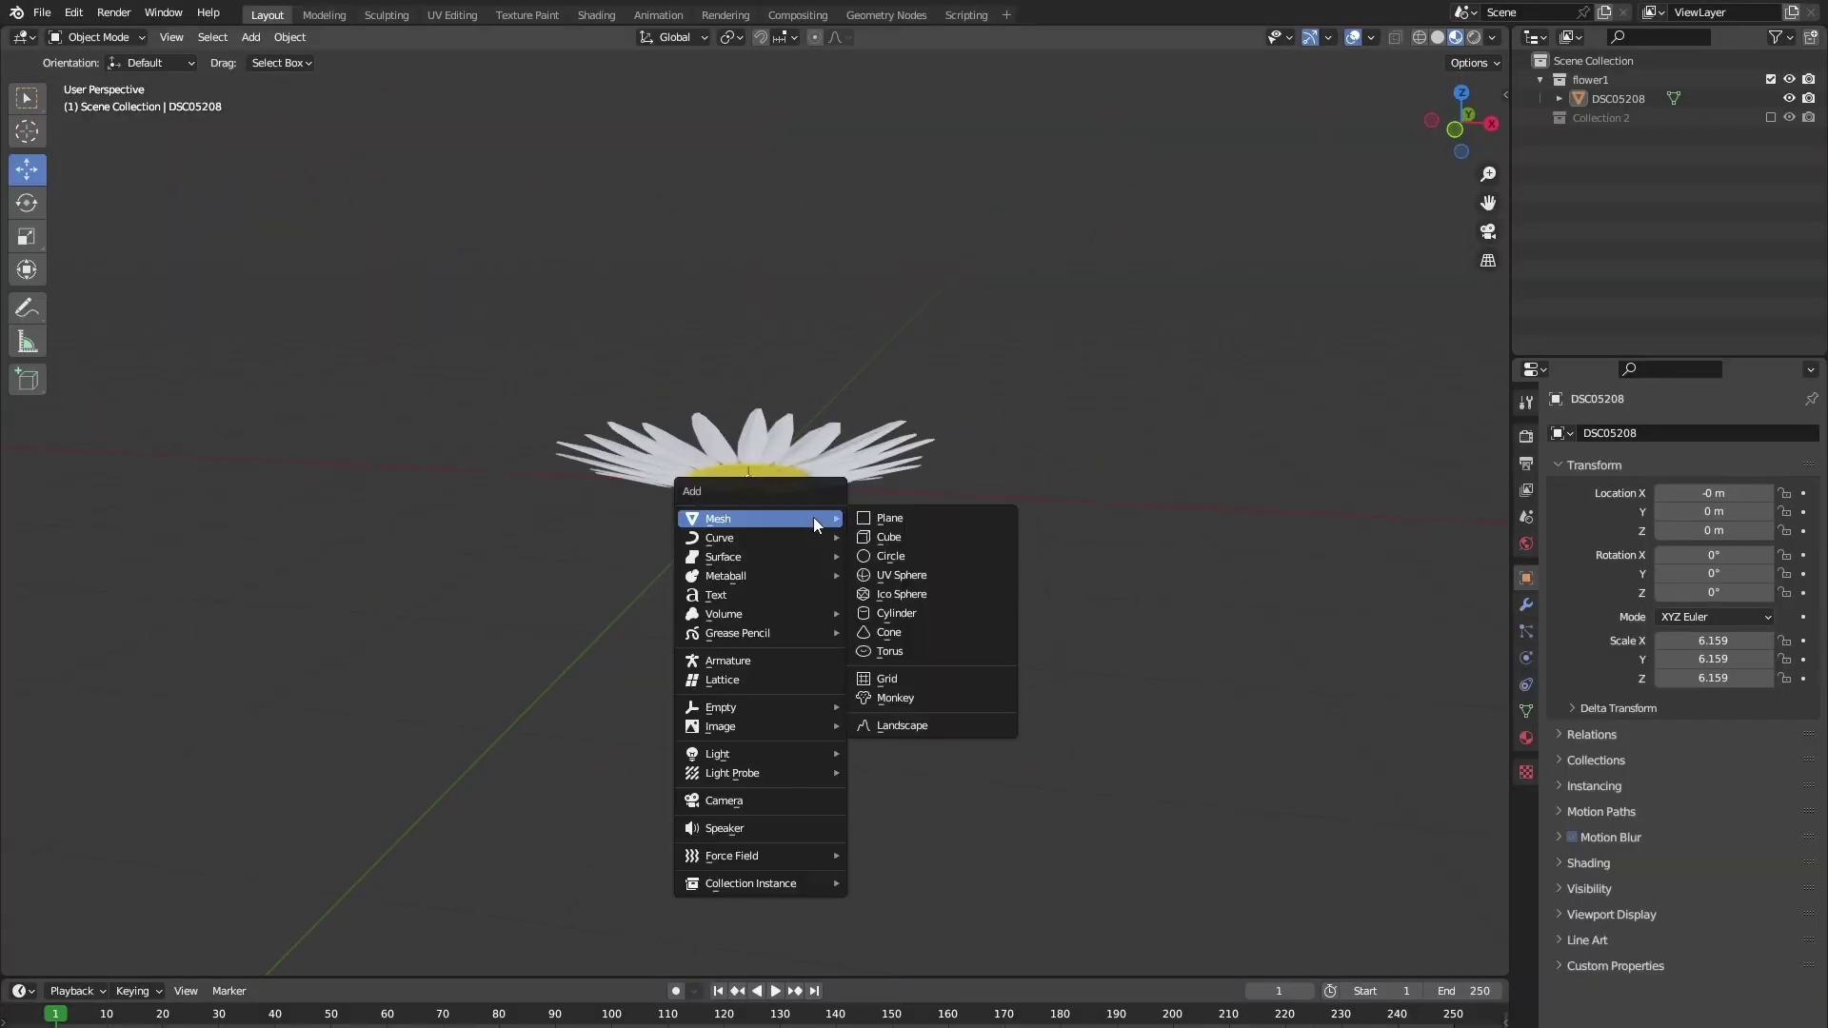
click(890, 576)
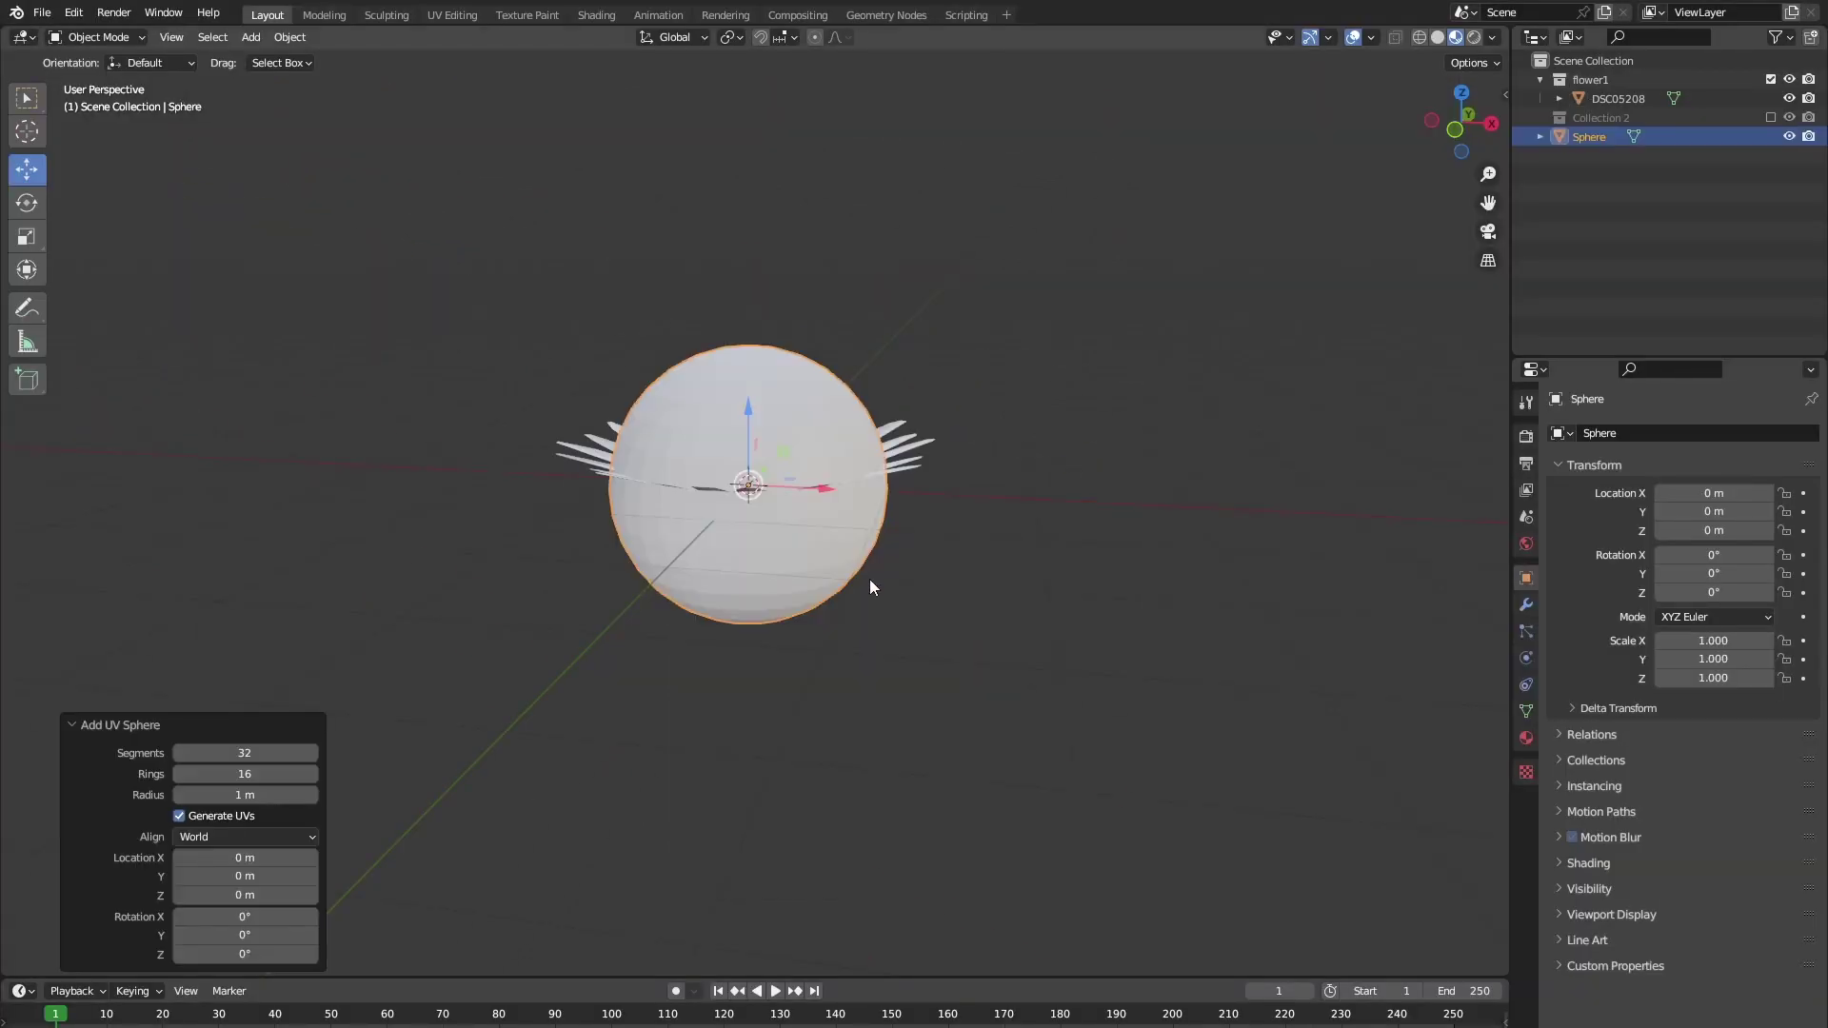
click(1523, 737)
click(1623, 520)
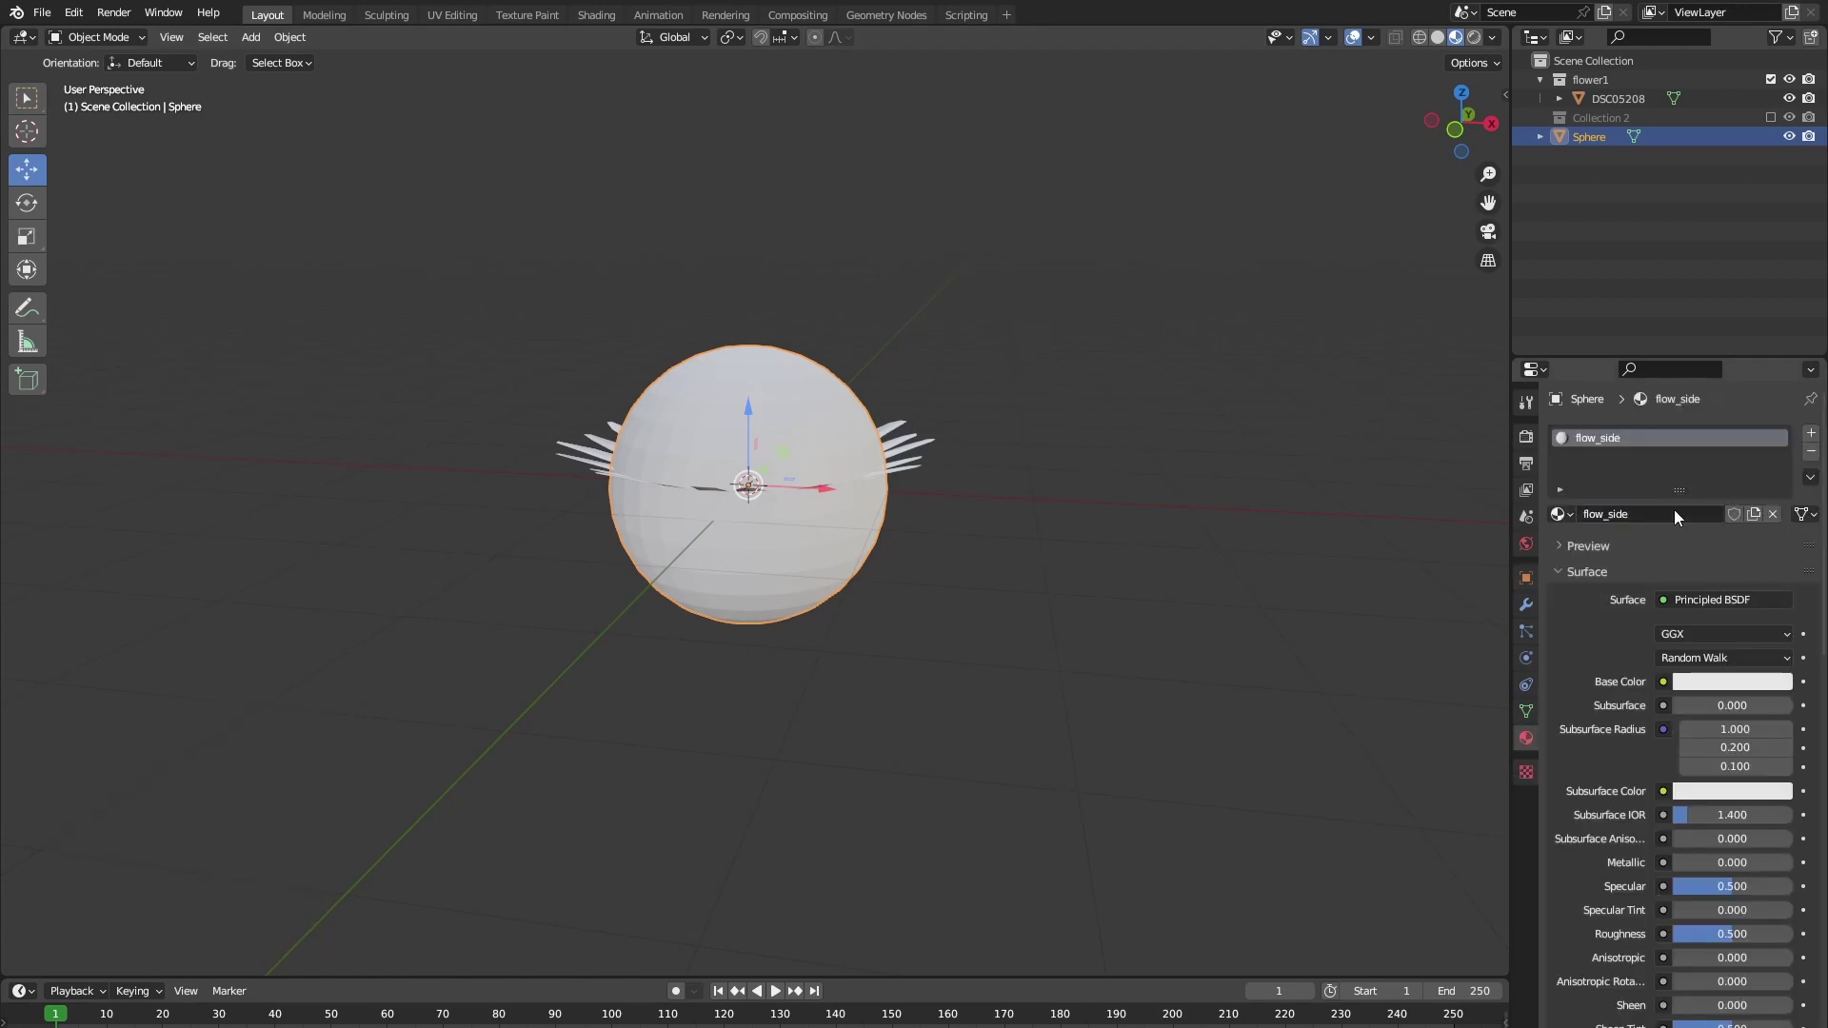
- Use an Image Texture with DSC05209.jpg as the Base Color of the sphere's flow_side material
click(1664, 682)
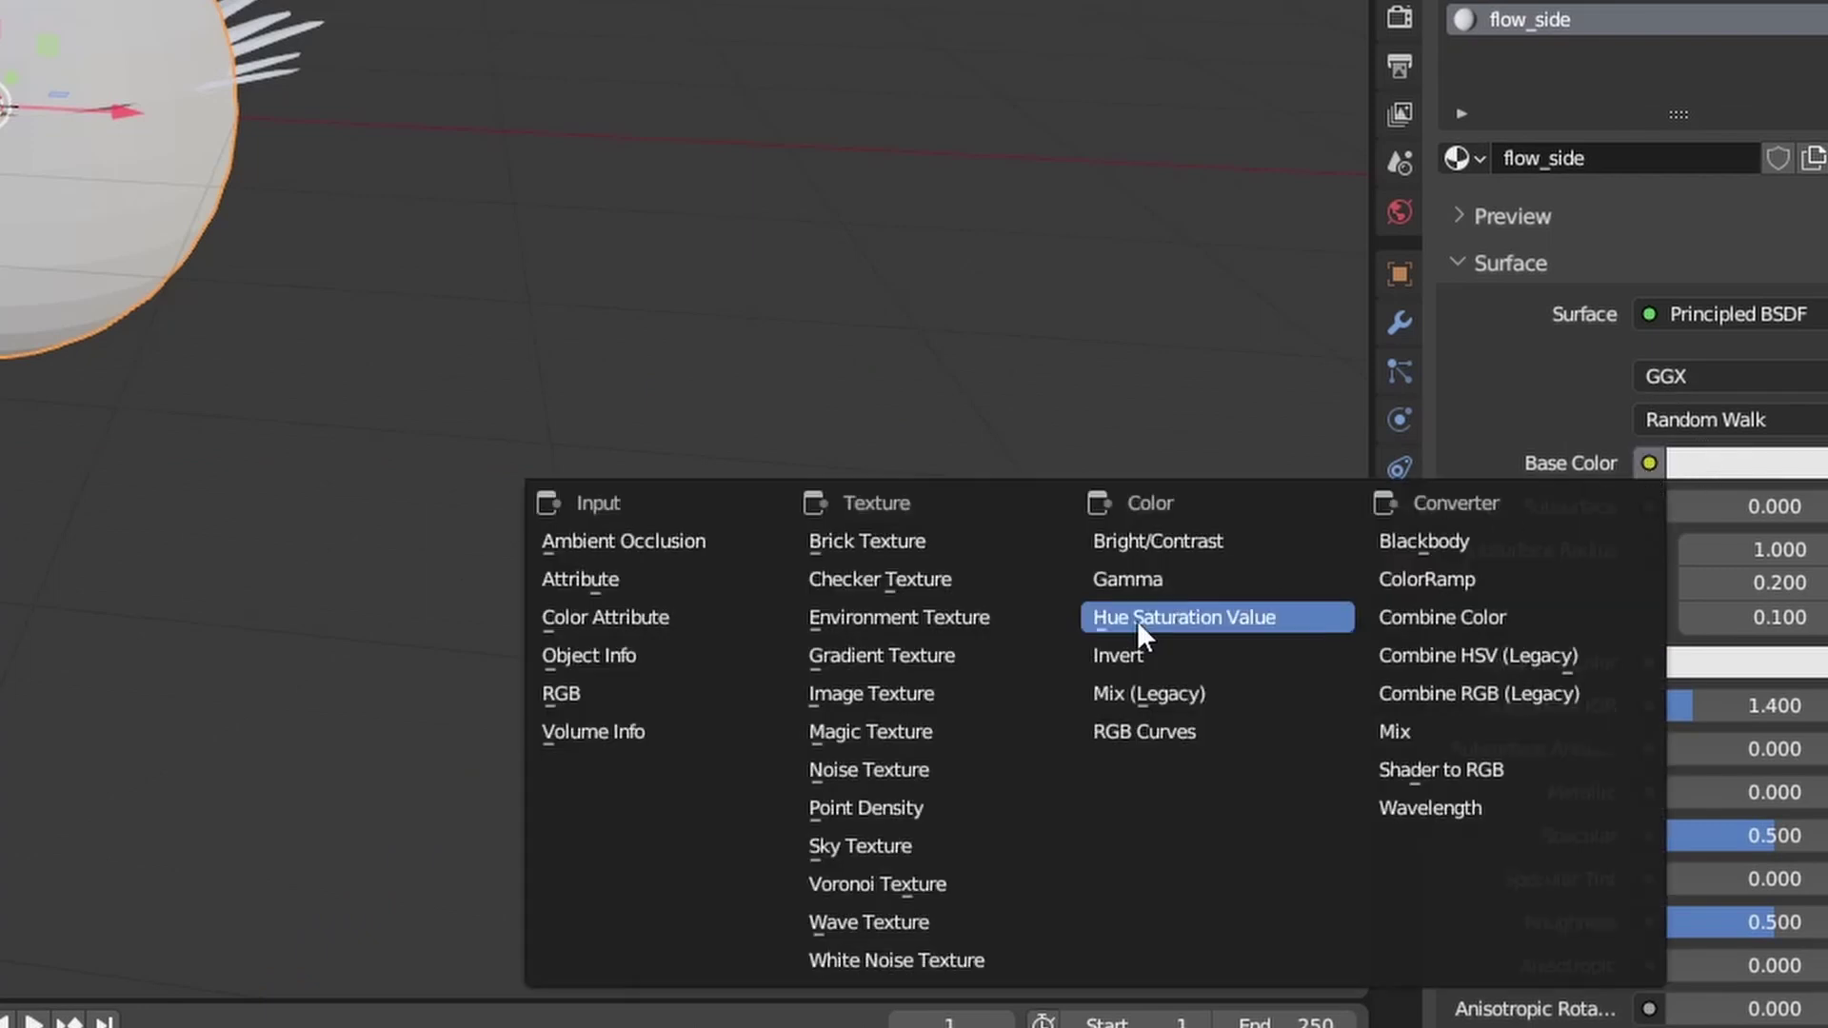
click(983, 701)
click(1761, 705)
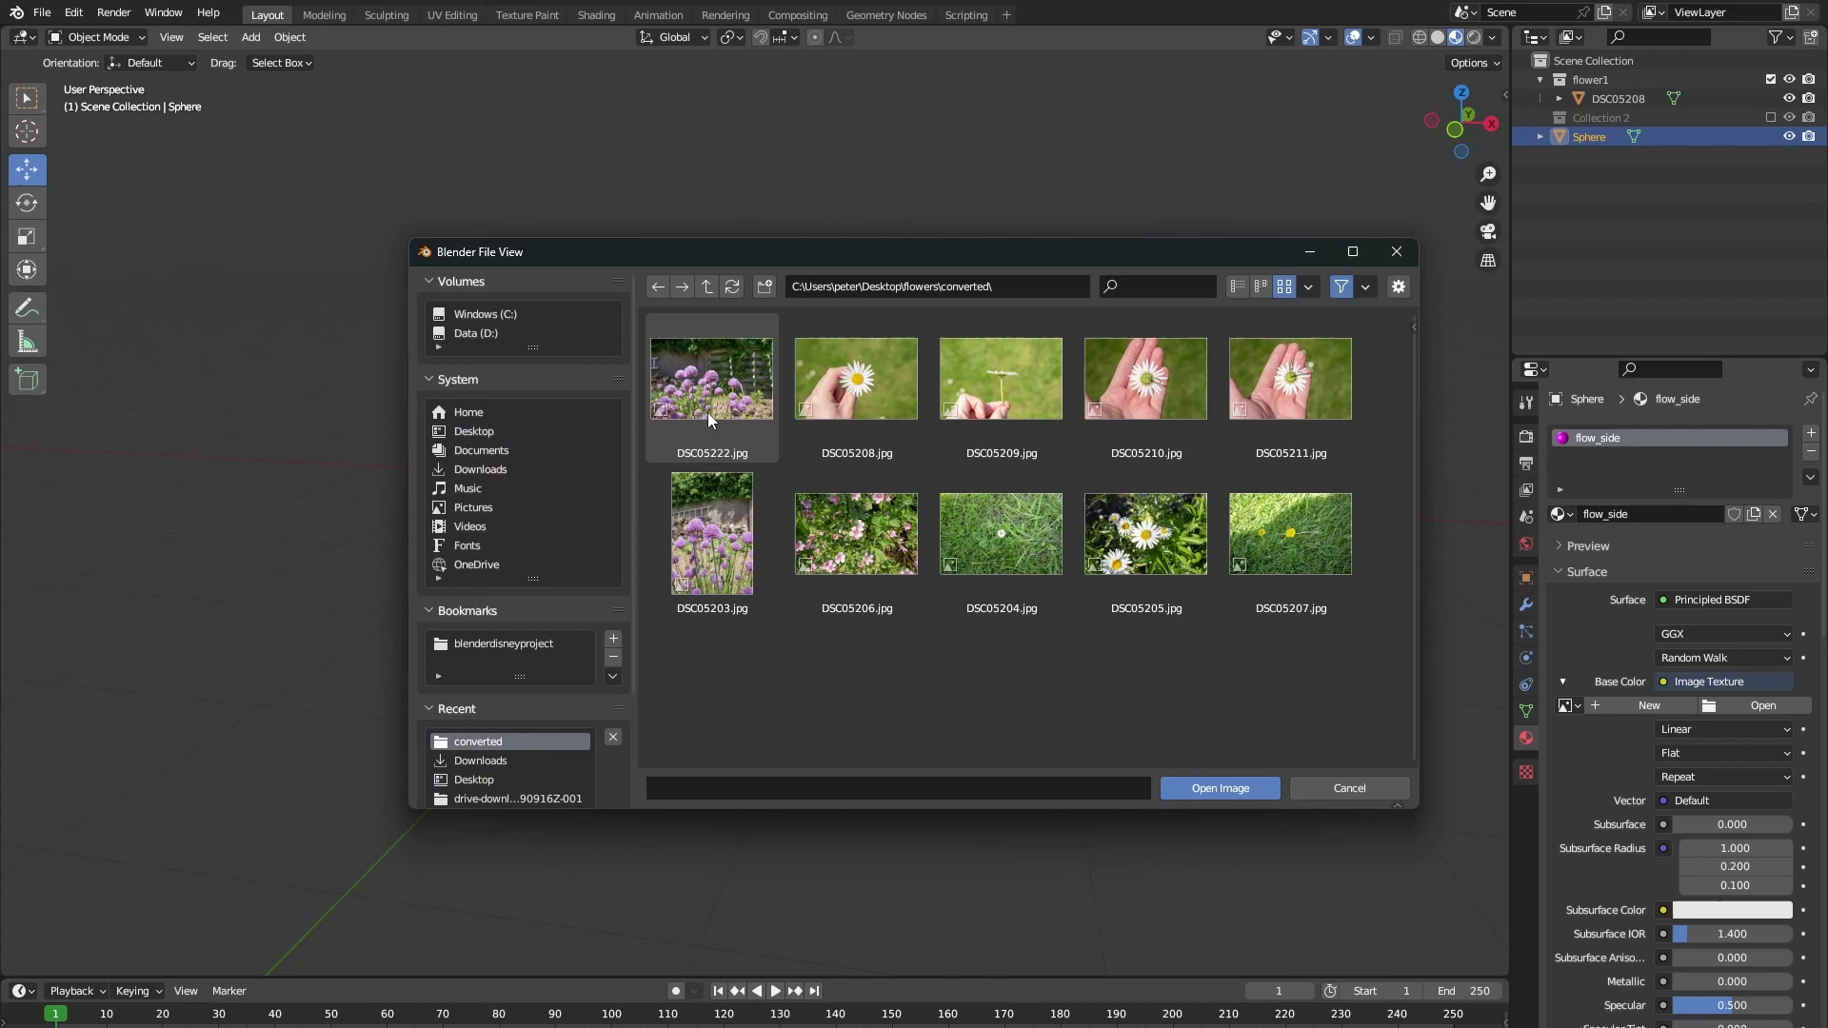
double_click(966, 413)
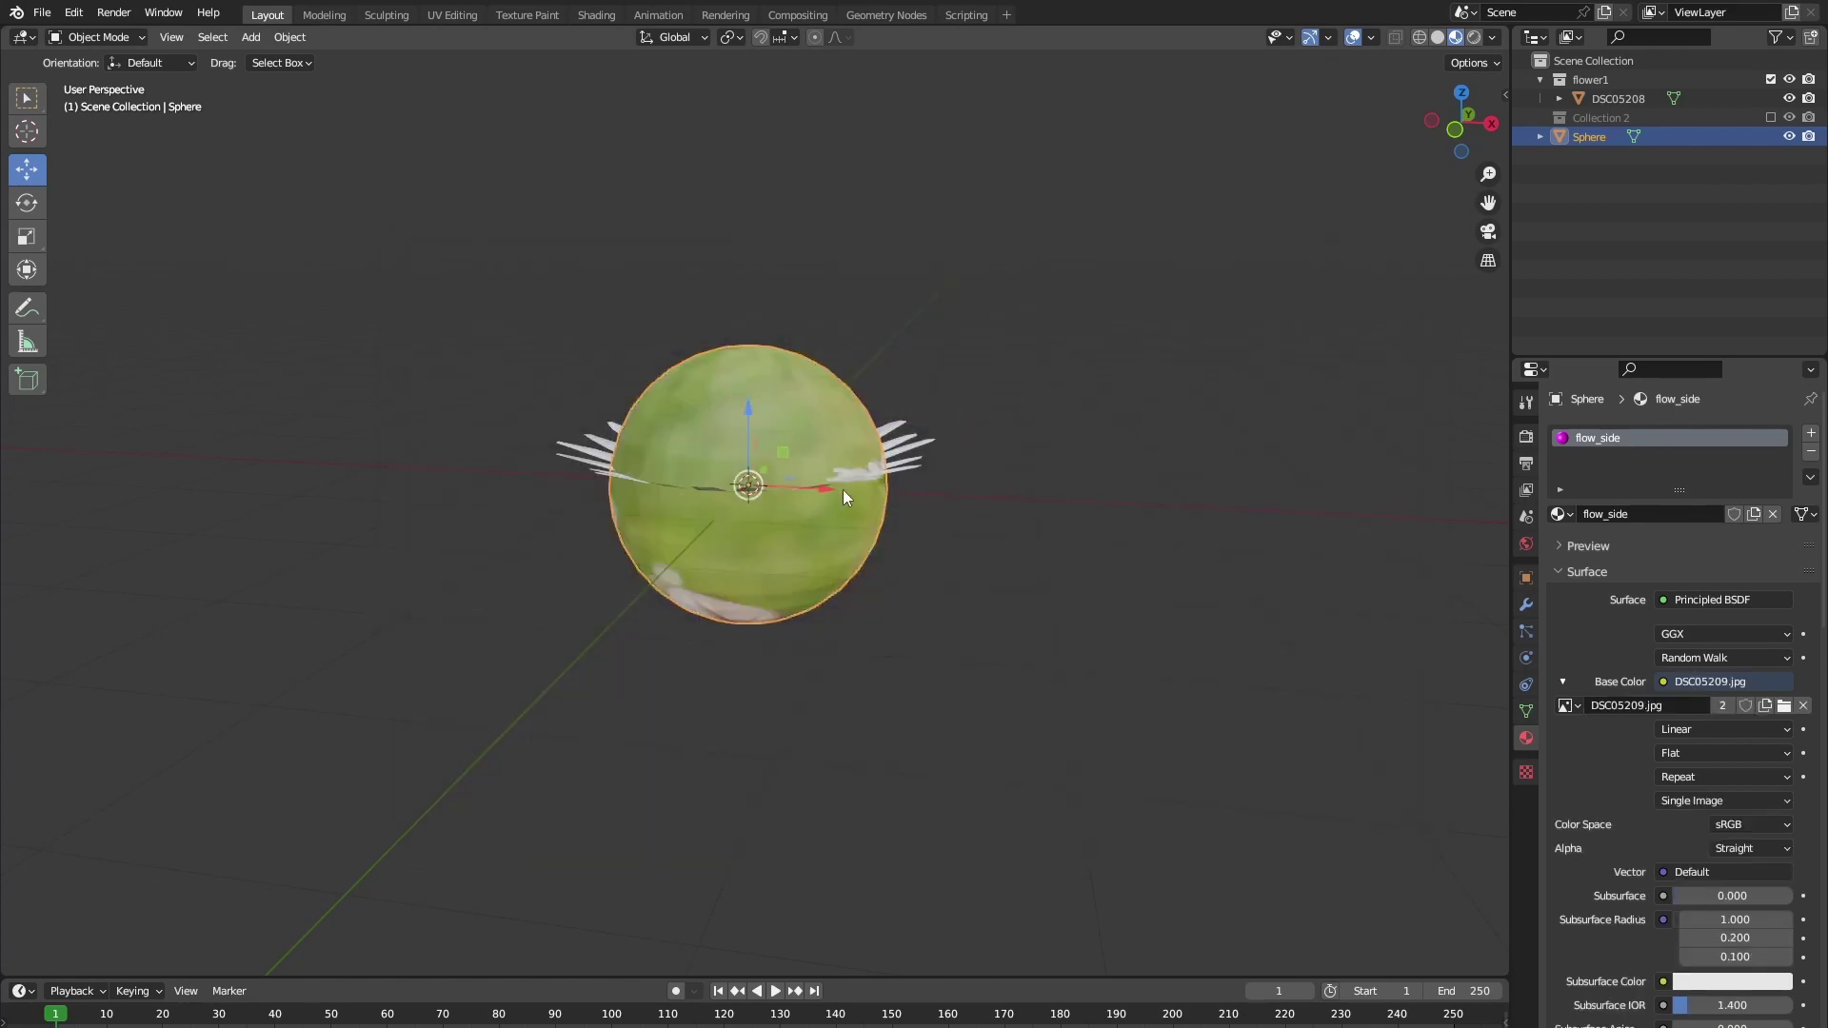
- Unwrap the whole sphere with Sphere Projection from the front view in Edit Mode
middle_drag(843, 489, 706, 441)
click(963, 482)
click(706, 448)
key(Tab)
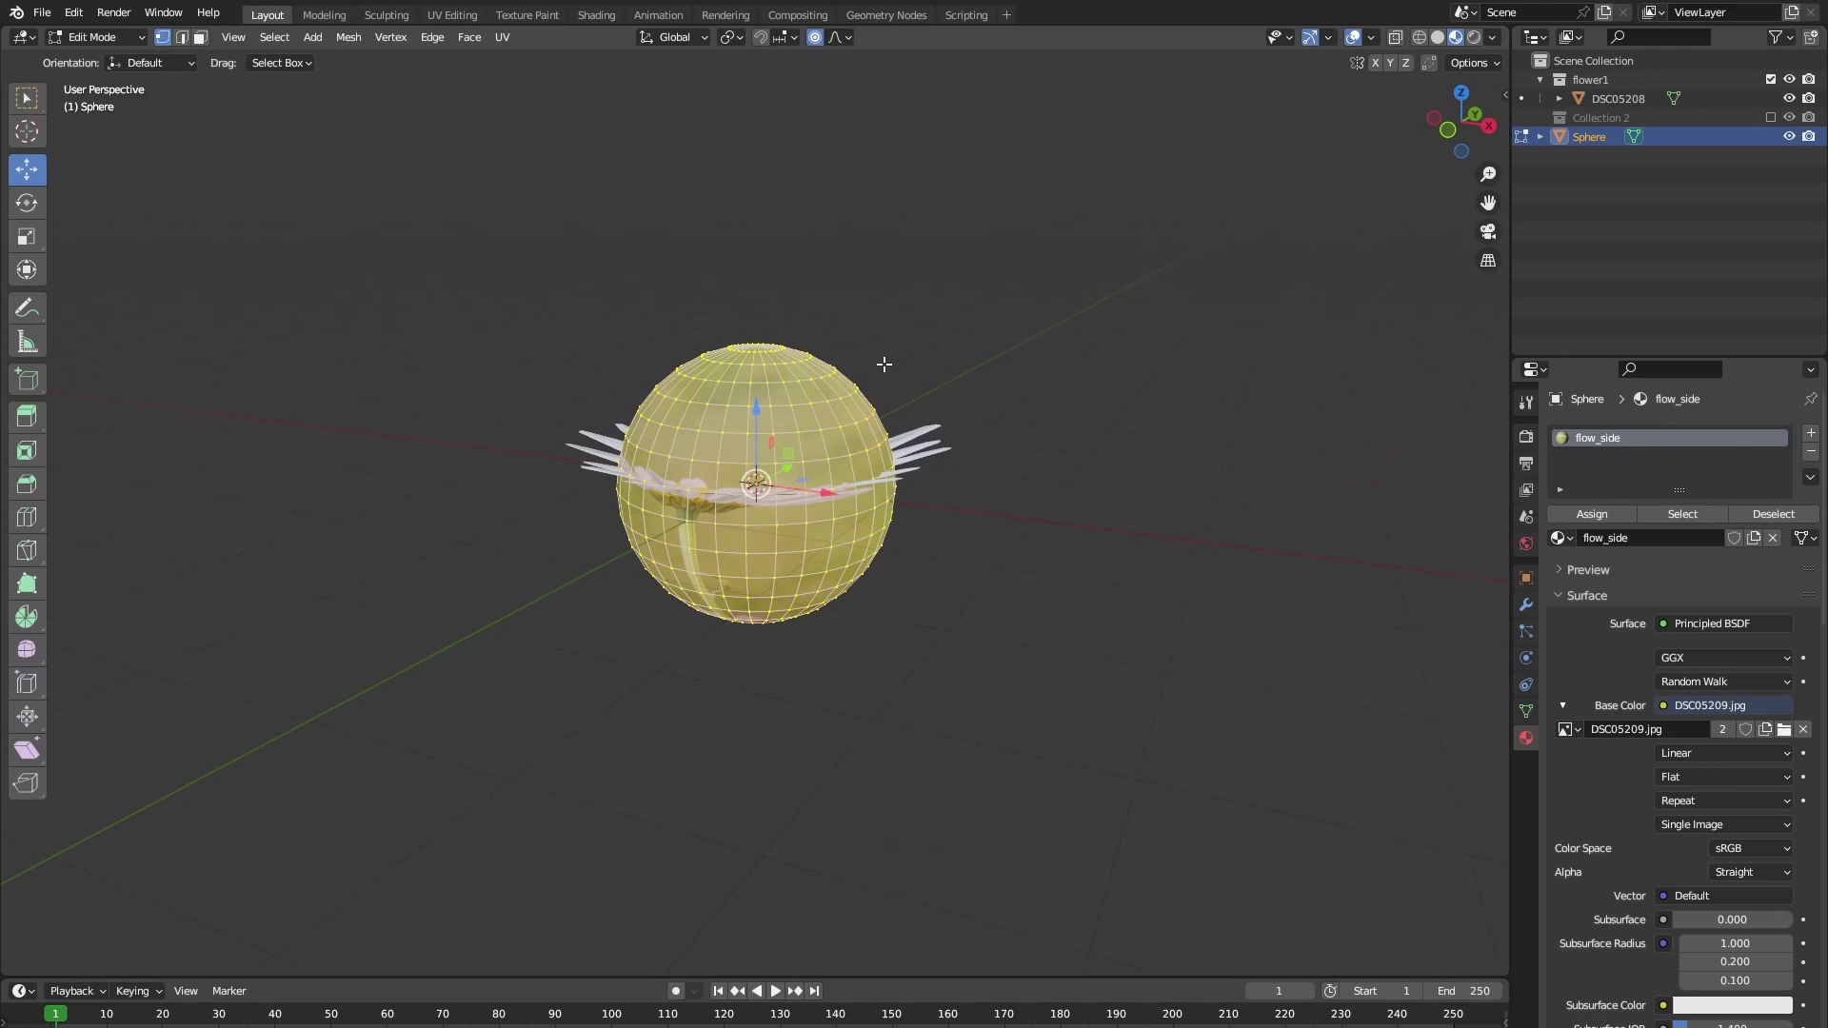
click(1451, 133)
key(u)
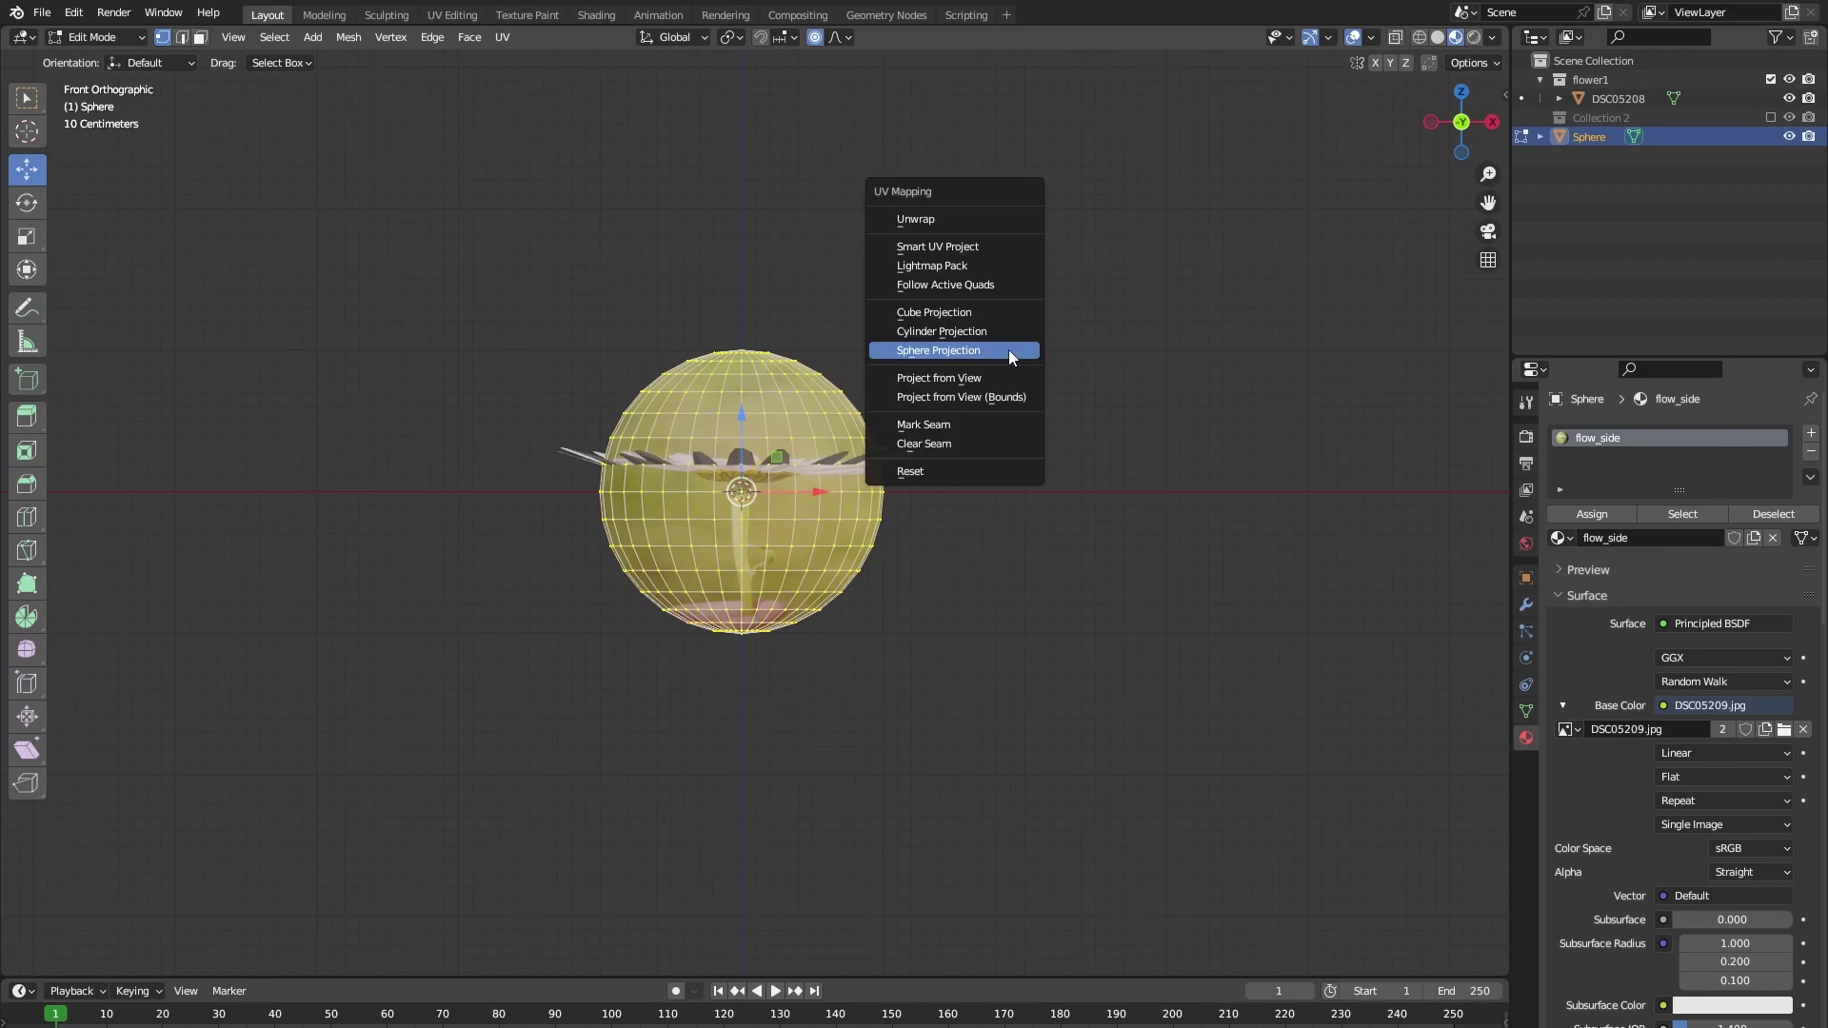
click(1008, 351)
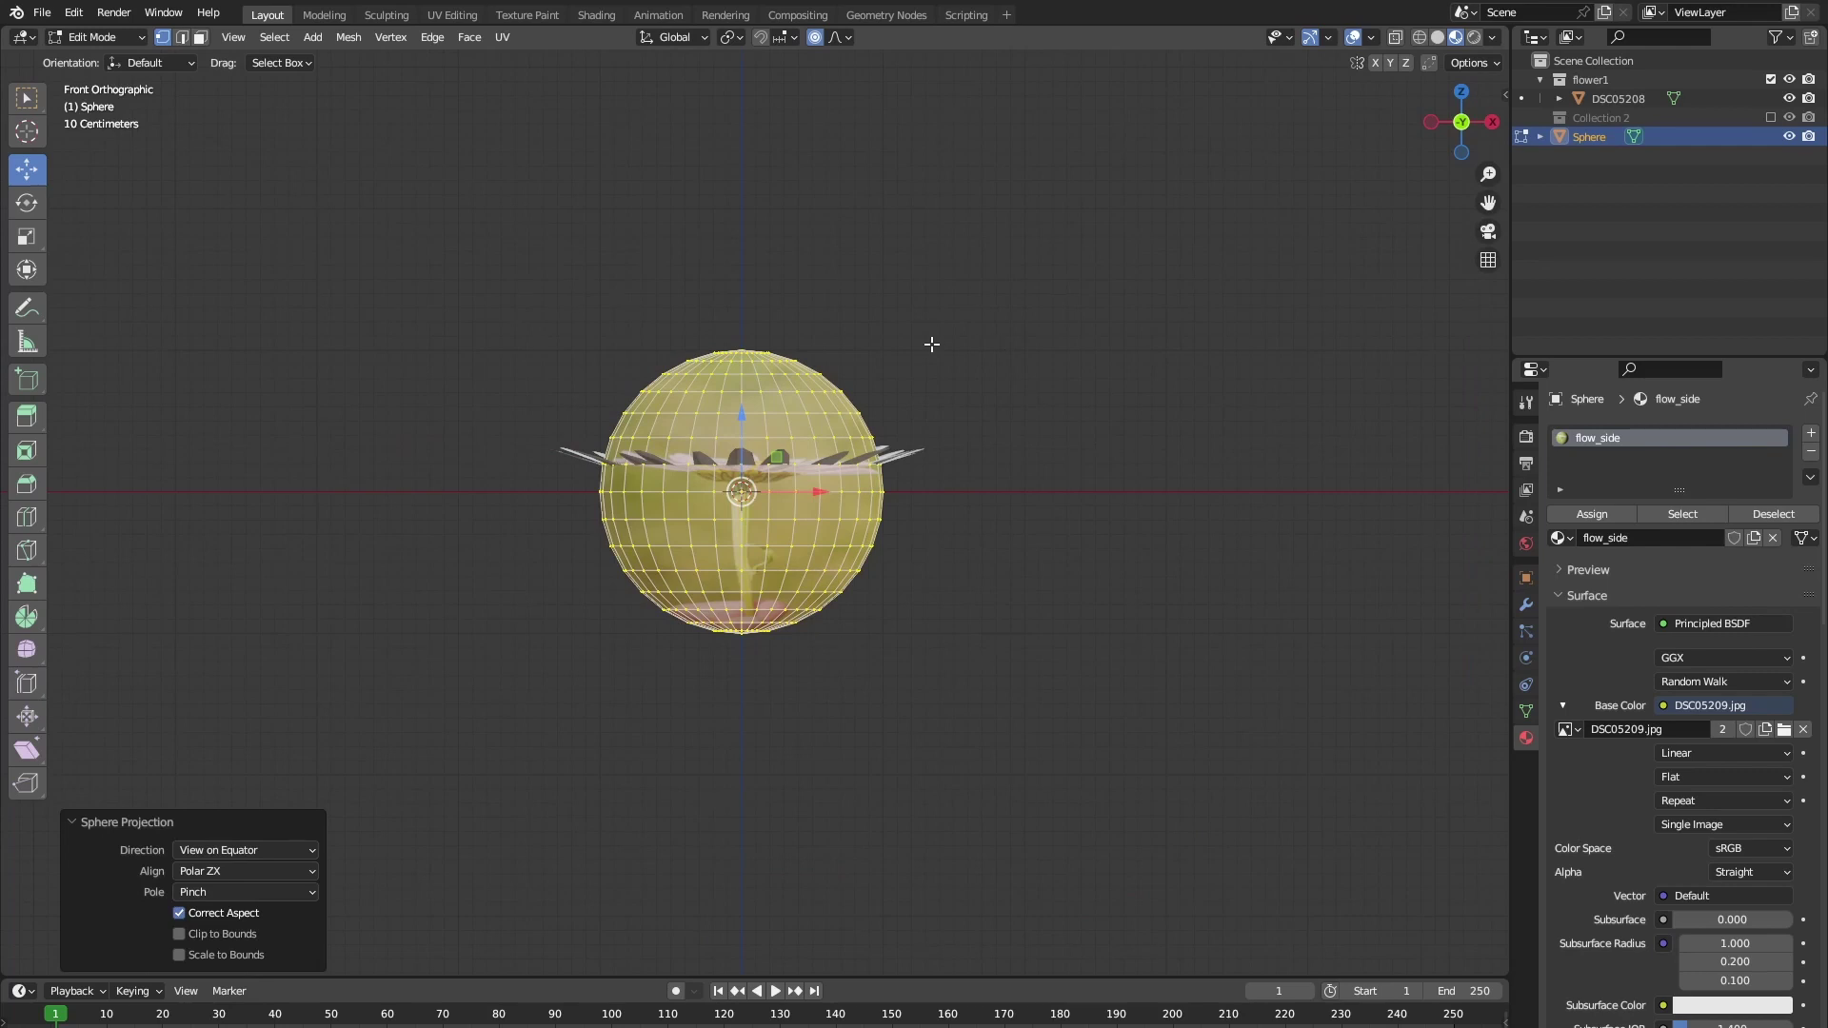
- Split off a UV Editor beside the 3D view to show the sphere's UVs over the side photo, and hide its toolbar
drag(5, 30, 589, 43)
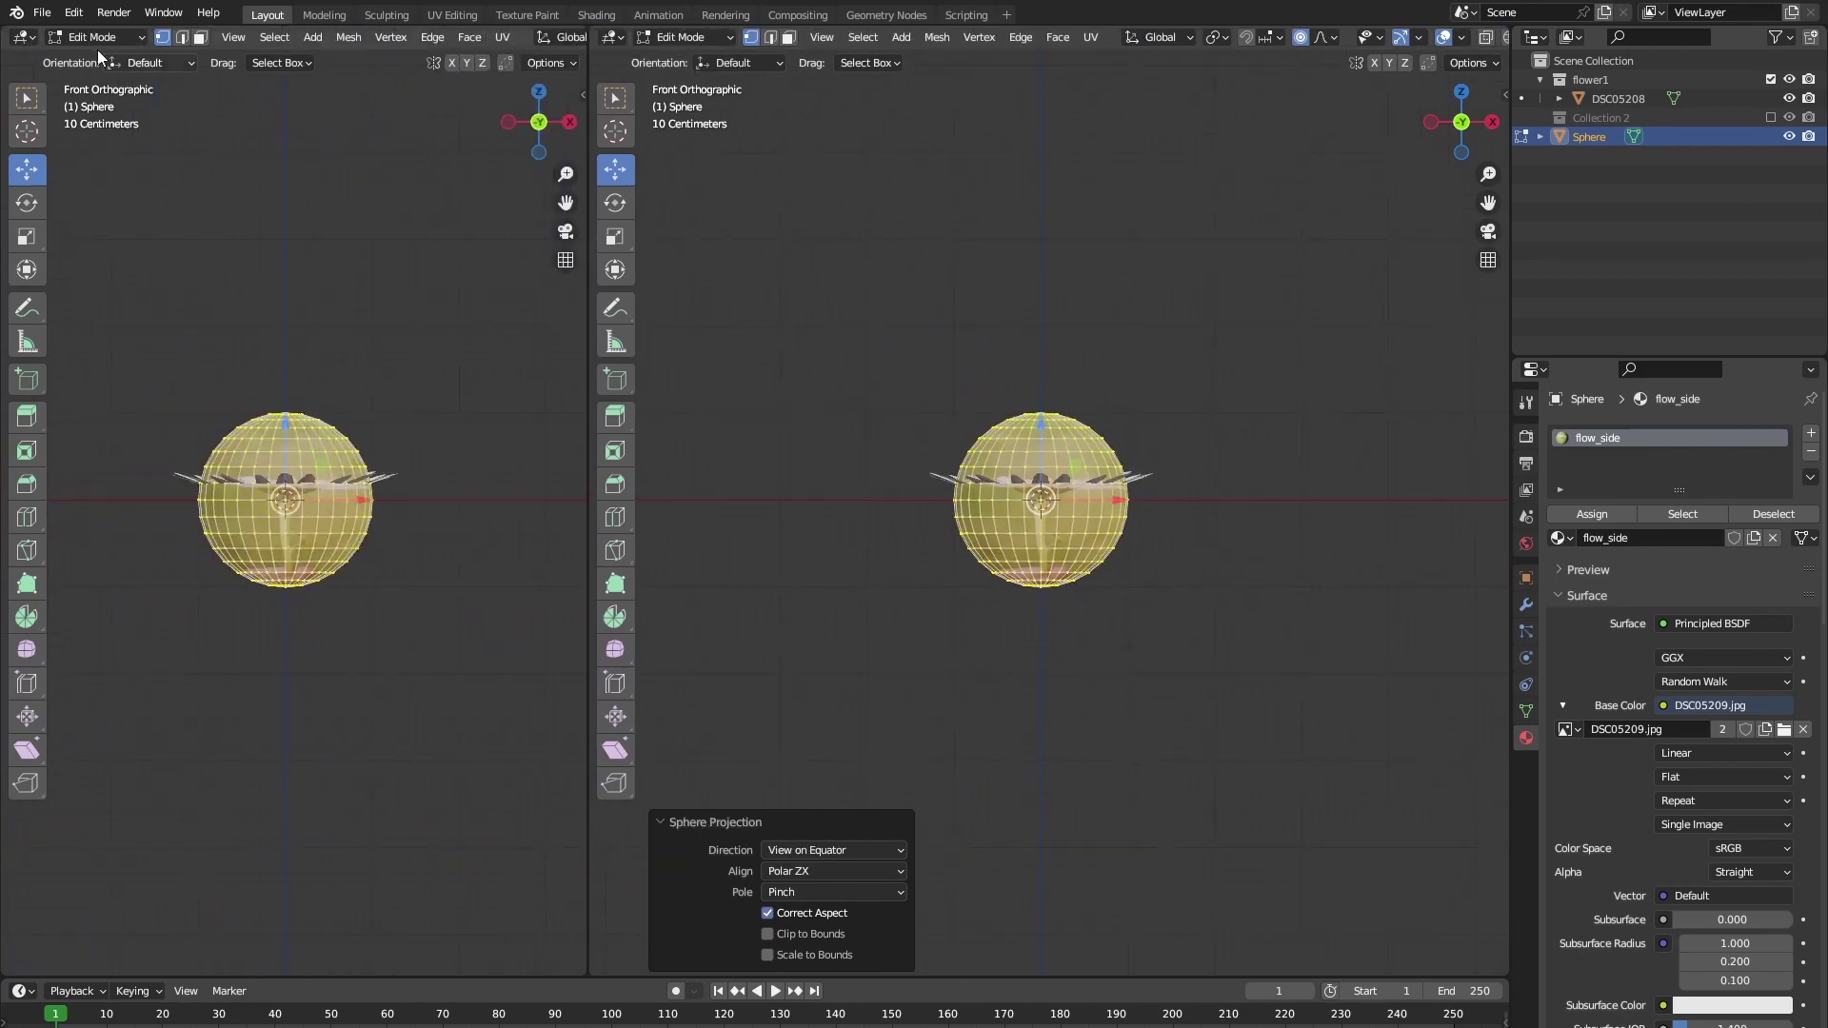
click(20, 37)
click(85, 111)
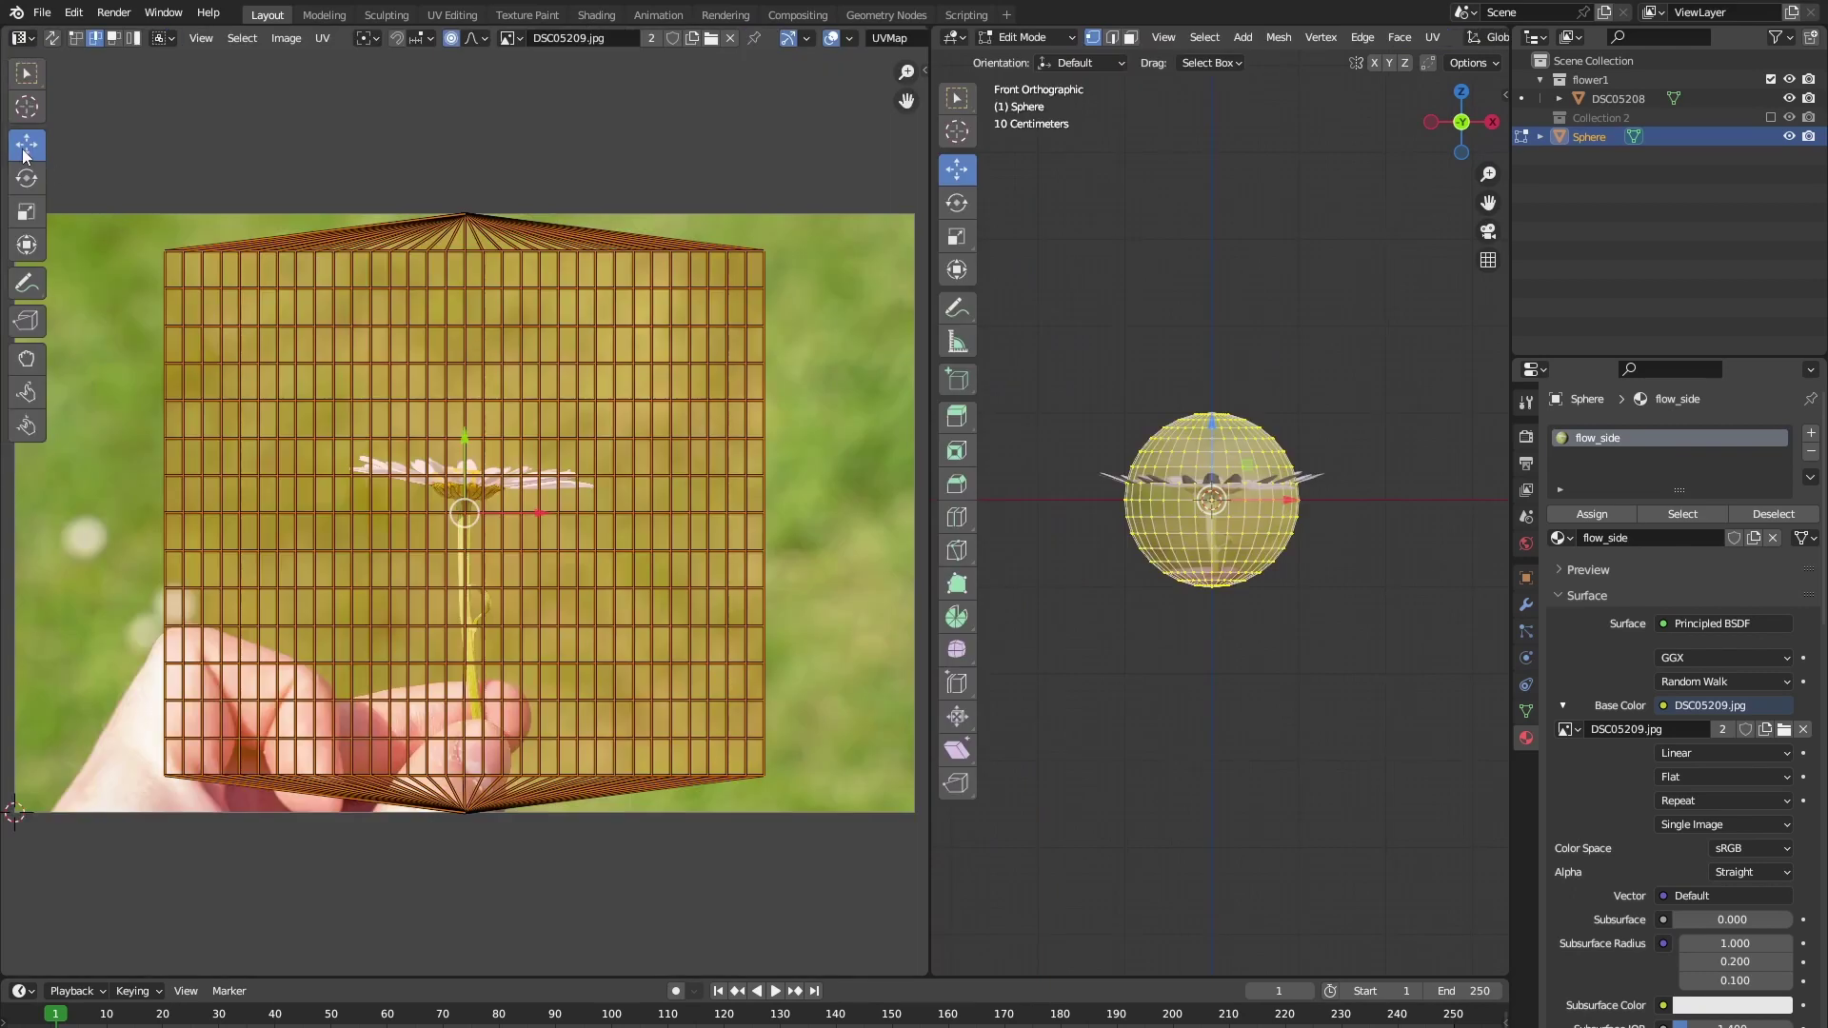
key(t)
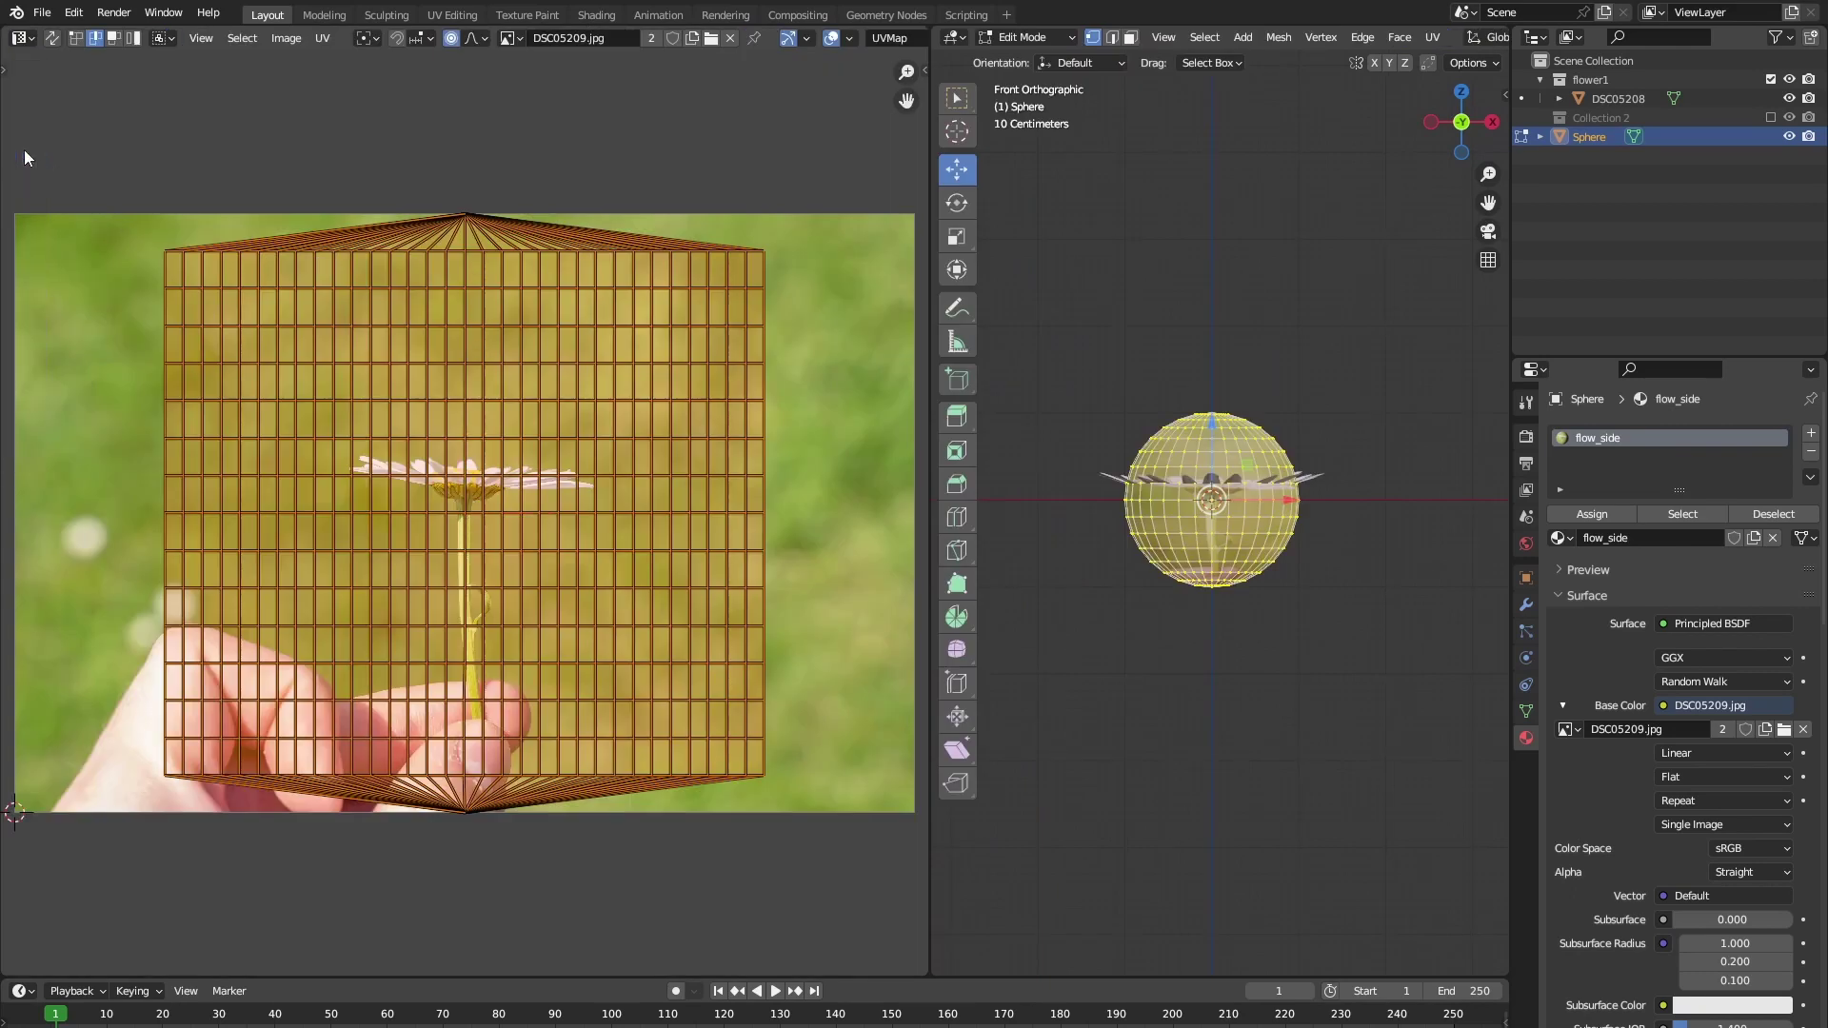
- Turn off proportional editing in the UV Editor and shrink the sphere's UVs toward the daisy's stem in the photo
key(s)
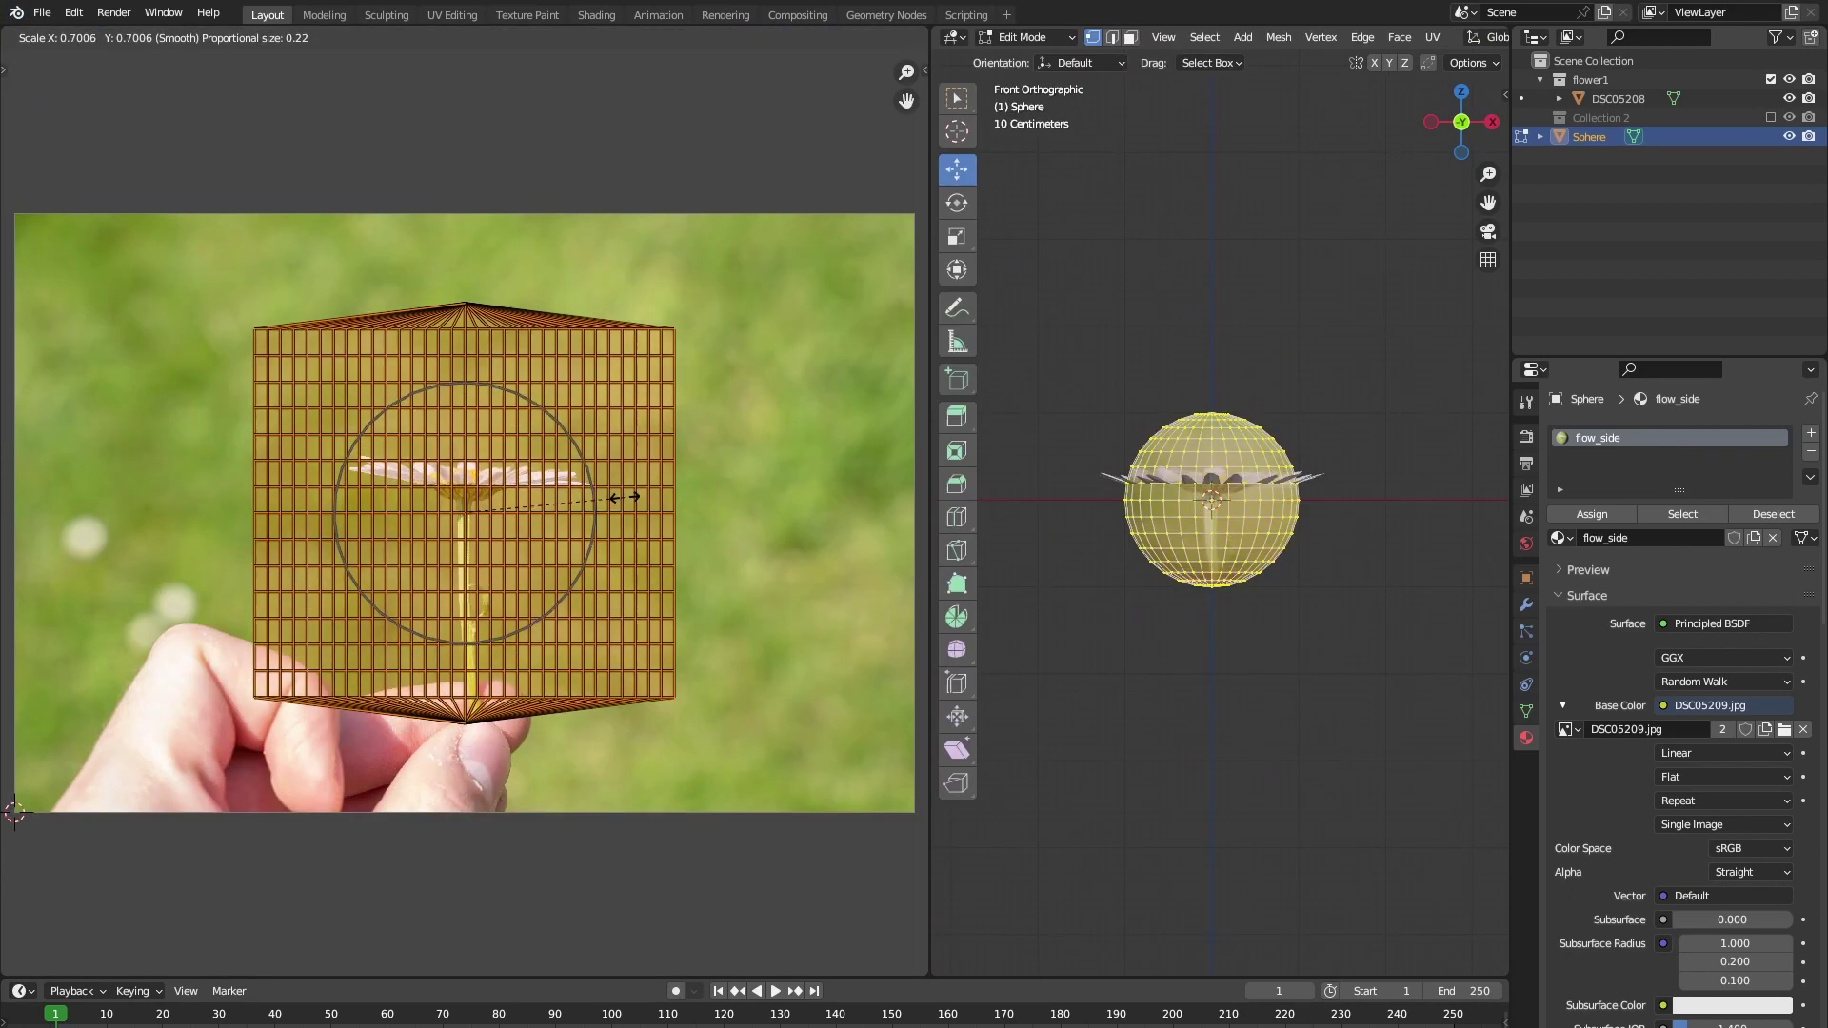
click(514, 520)
scroll(556, 519, up, 6)
key(o)
key(s)
click(556, 515)
middle_drag(604, 501, 757, 713)
scroll(605, 553, up, 3)
- Flatten the sphere's UVs along Y and fit them over the green sepals beneath the daisy's petals
key(s)
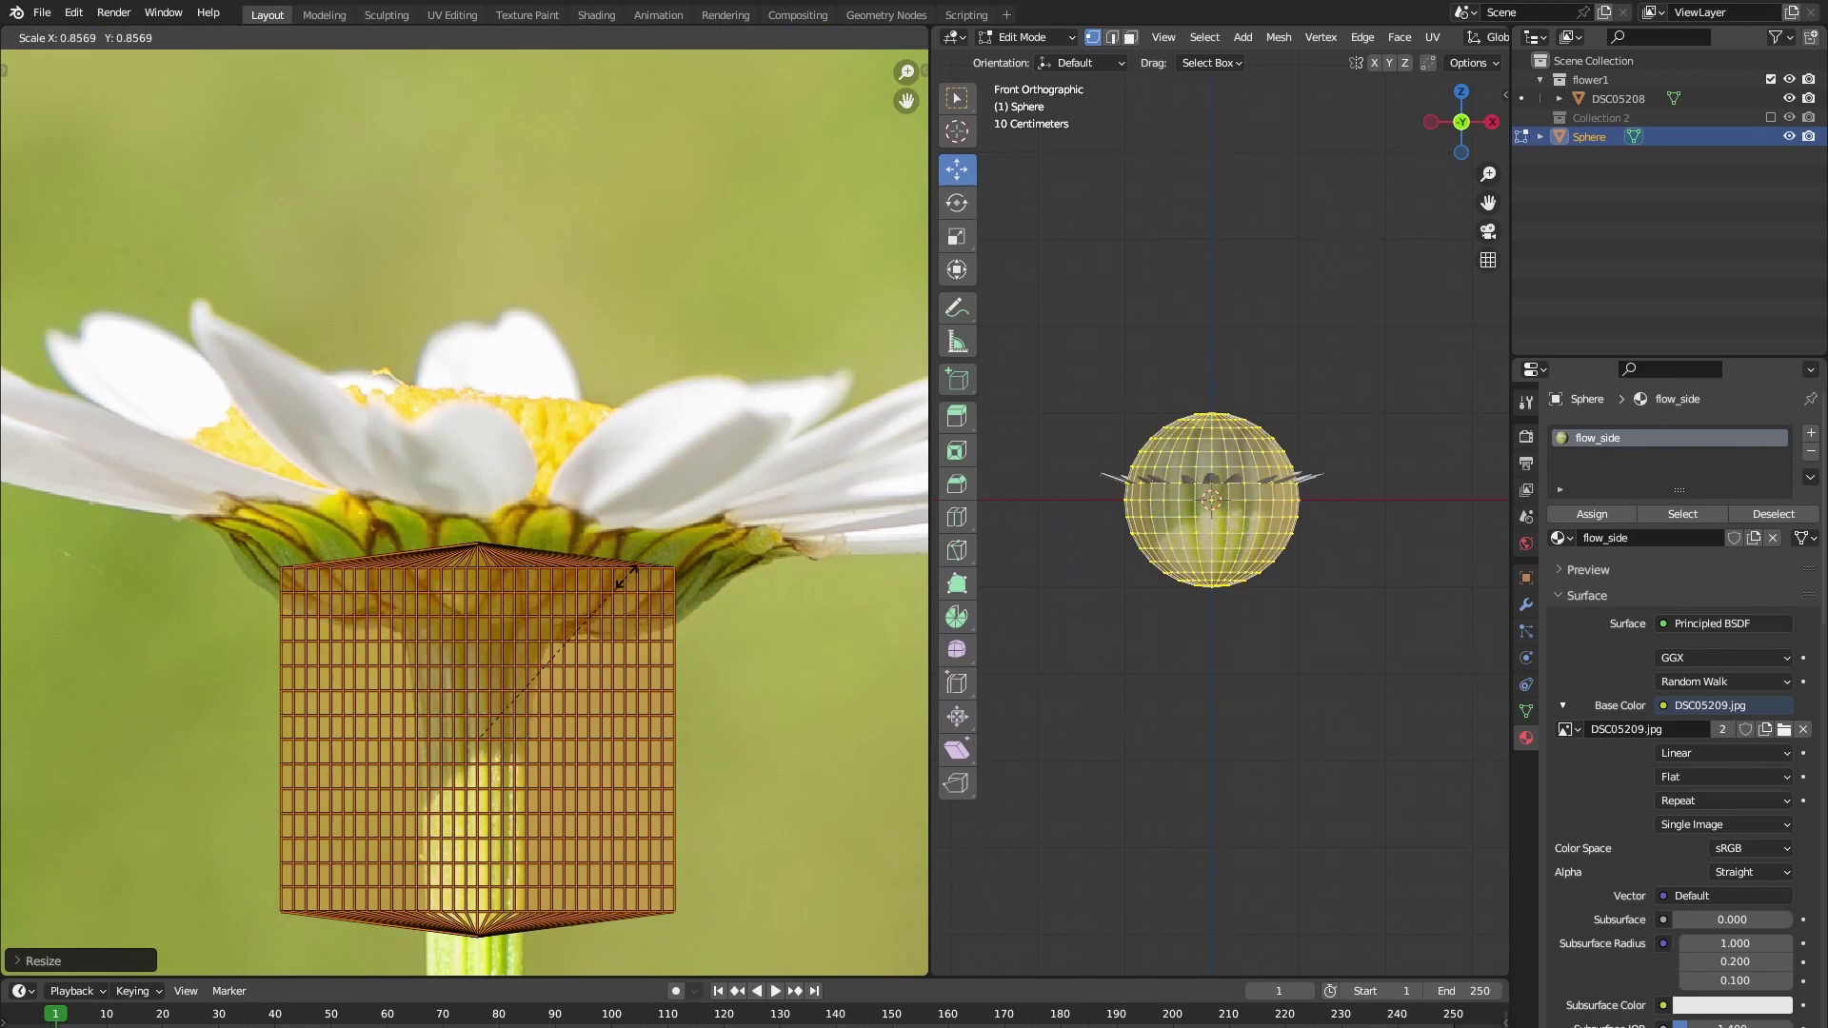
key(y)
click(575, 675)
key(g)
key(y)
click(574, 473)
key(g)
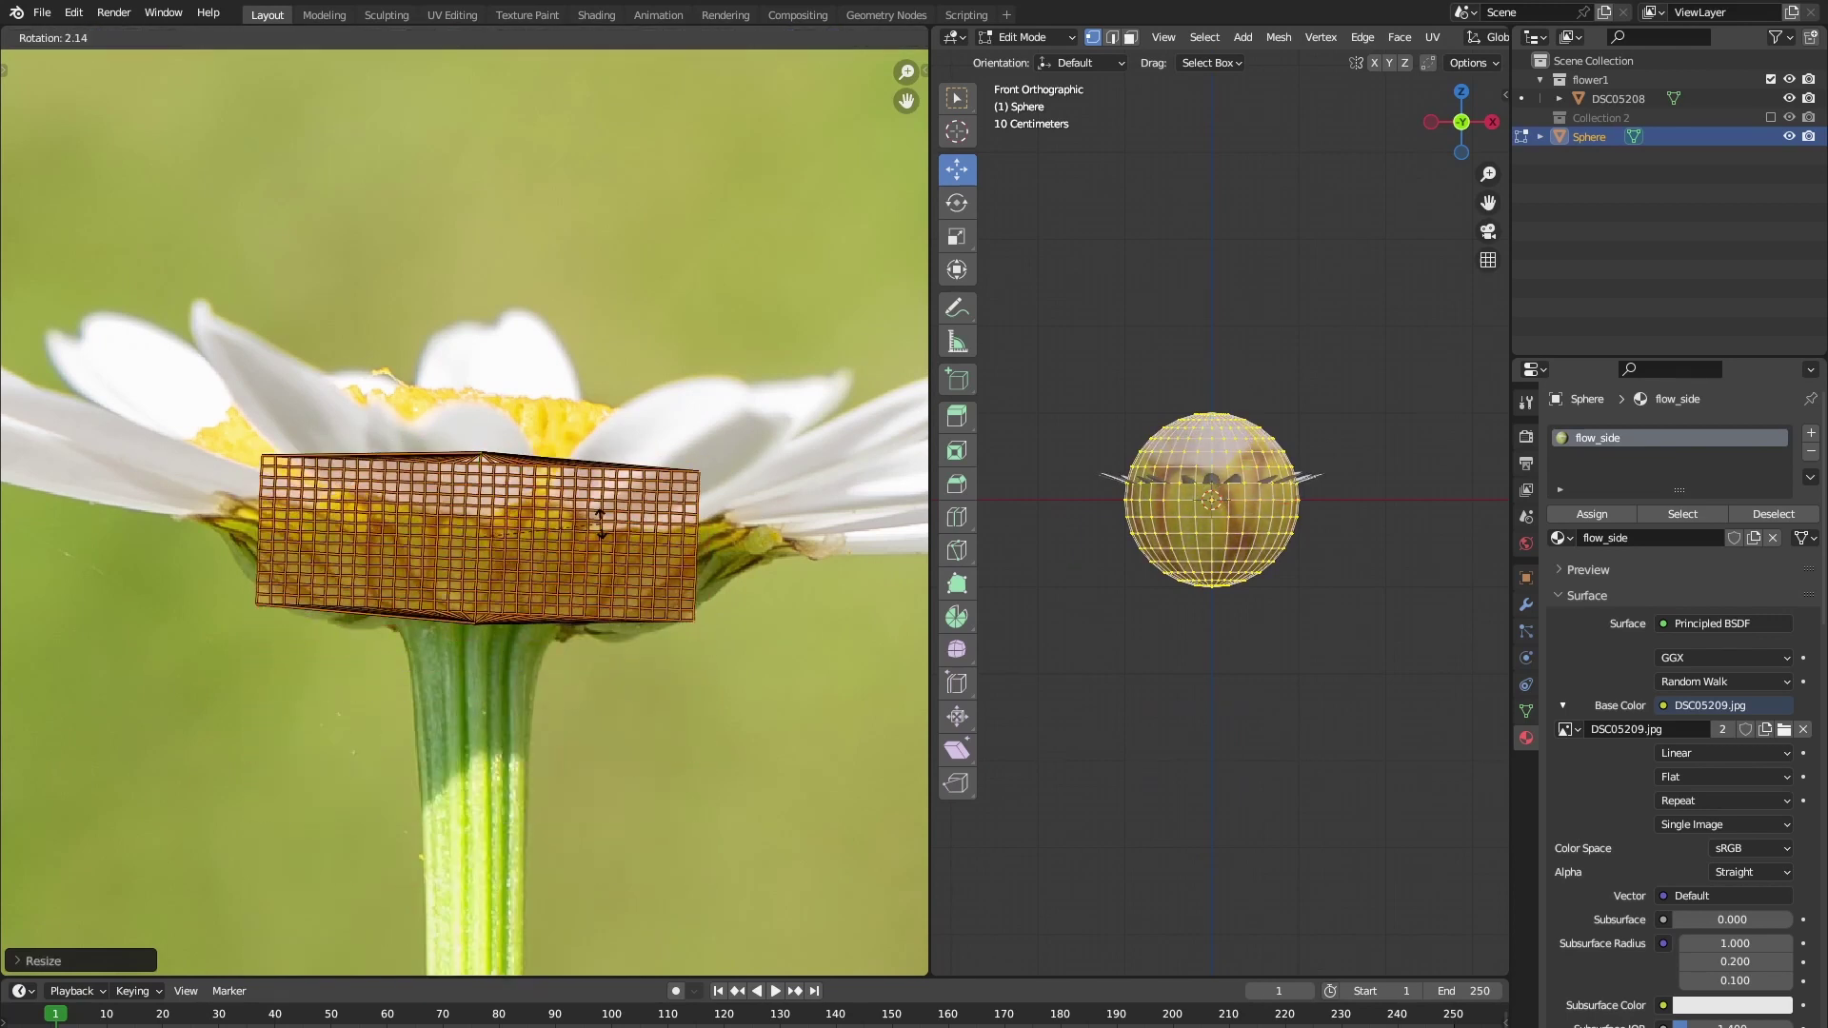
click(583, 473)
key(s)
click(573, 480)
- Delete the sphere's upper half down to its equator and close the open rim with a flat face
key(Tab)
middle_drag(1368, 613, 1501, 619)
drag(454, 191, 1167, 477)
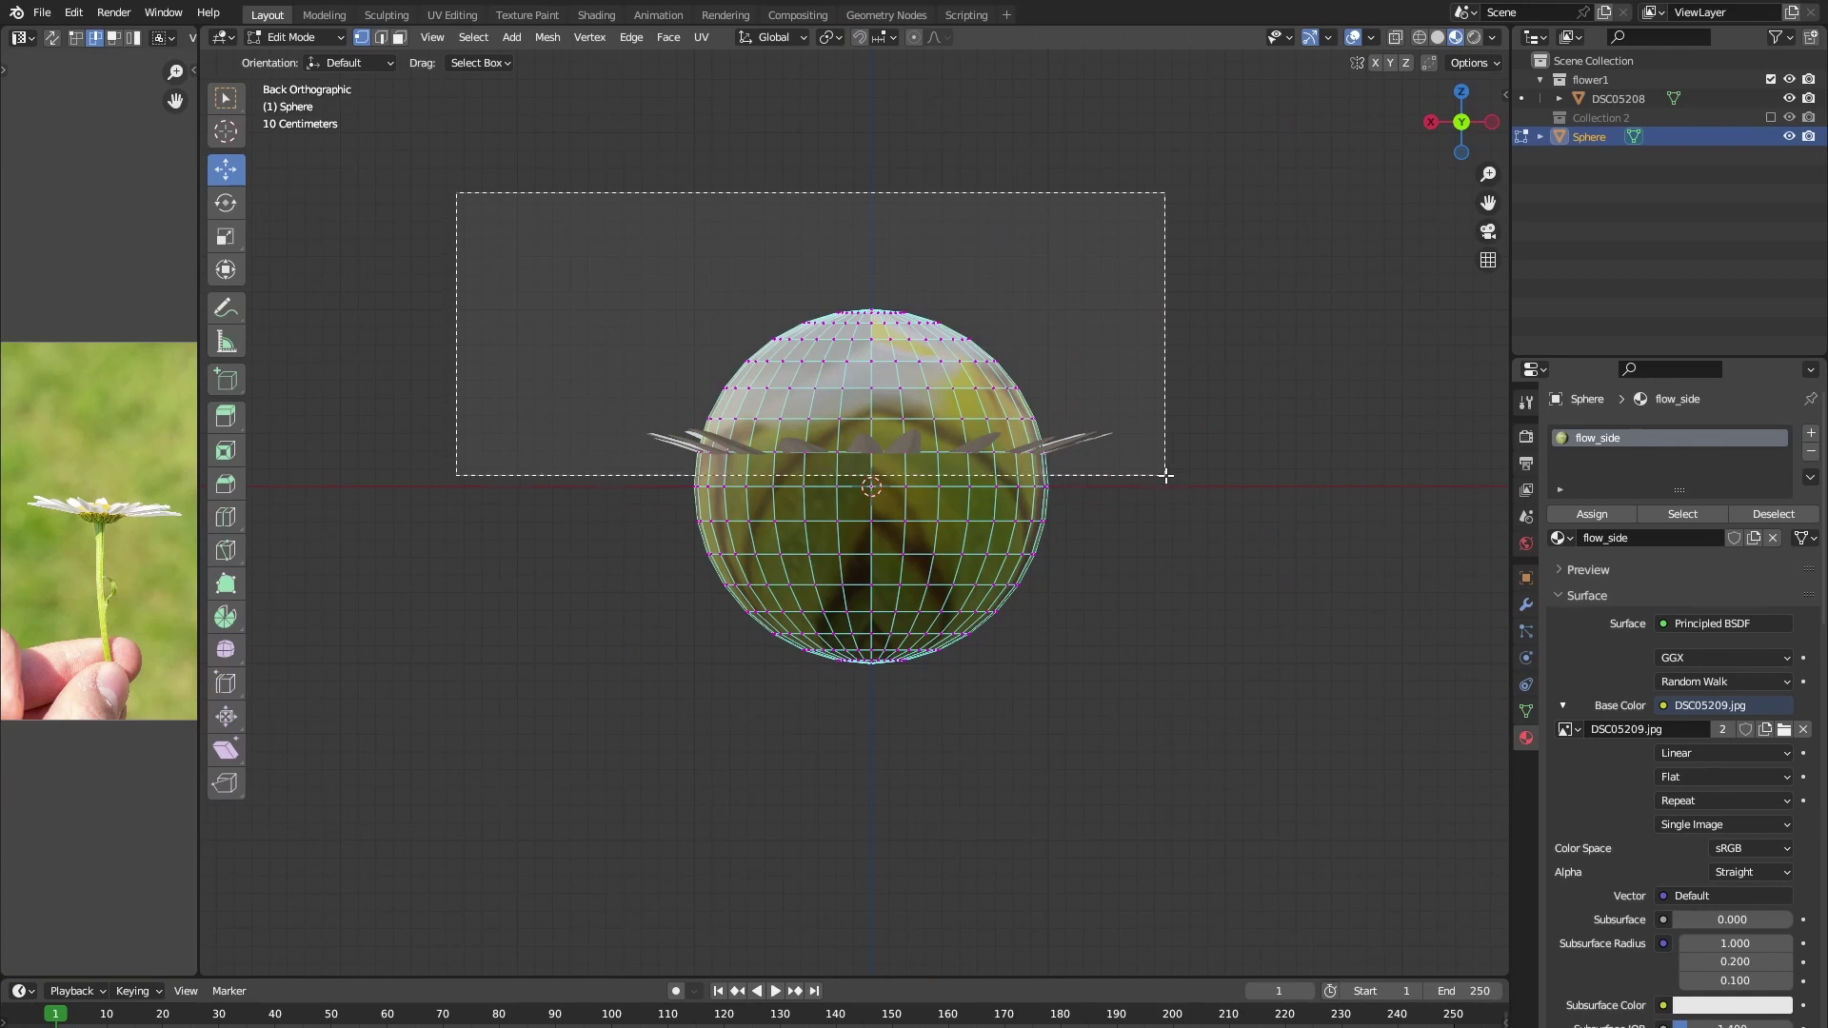
key(x)
click(1167, 464)
drag(588, 275, 1114, 456)
middle_drag(1115, 456, 1089, 455)
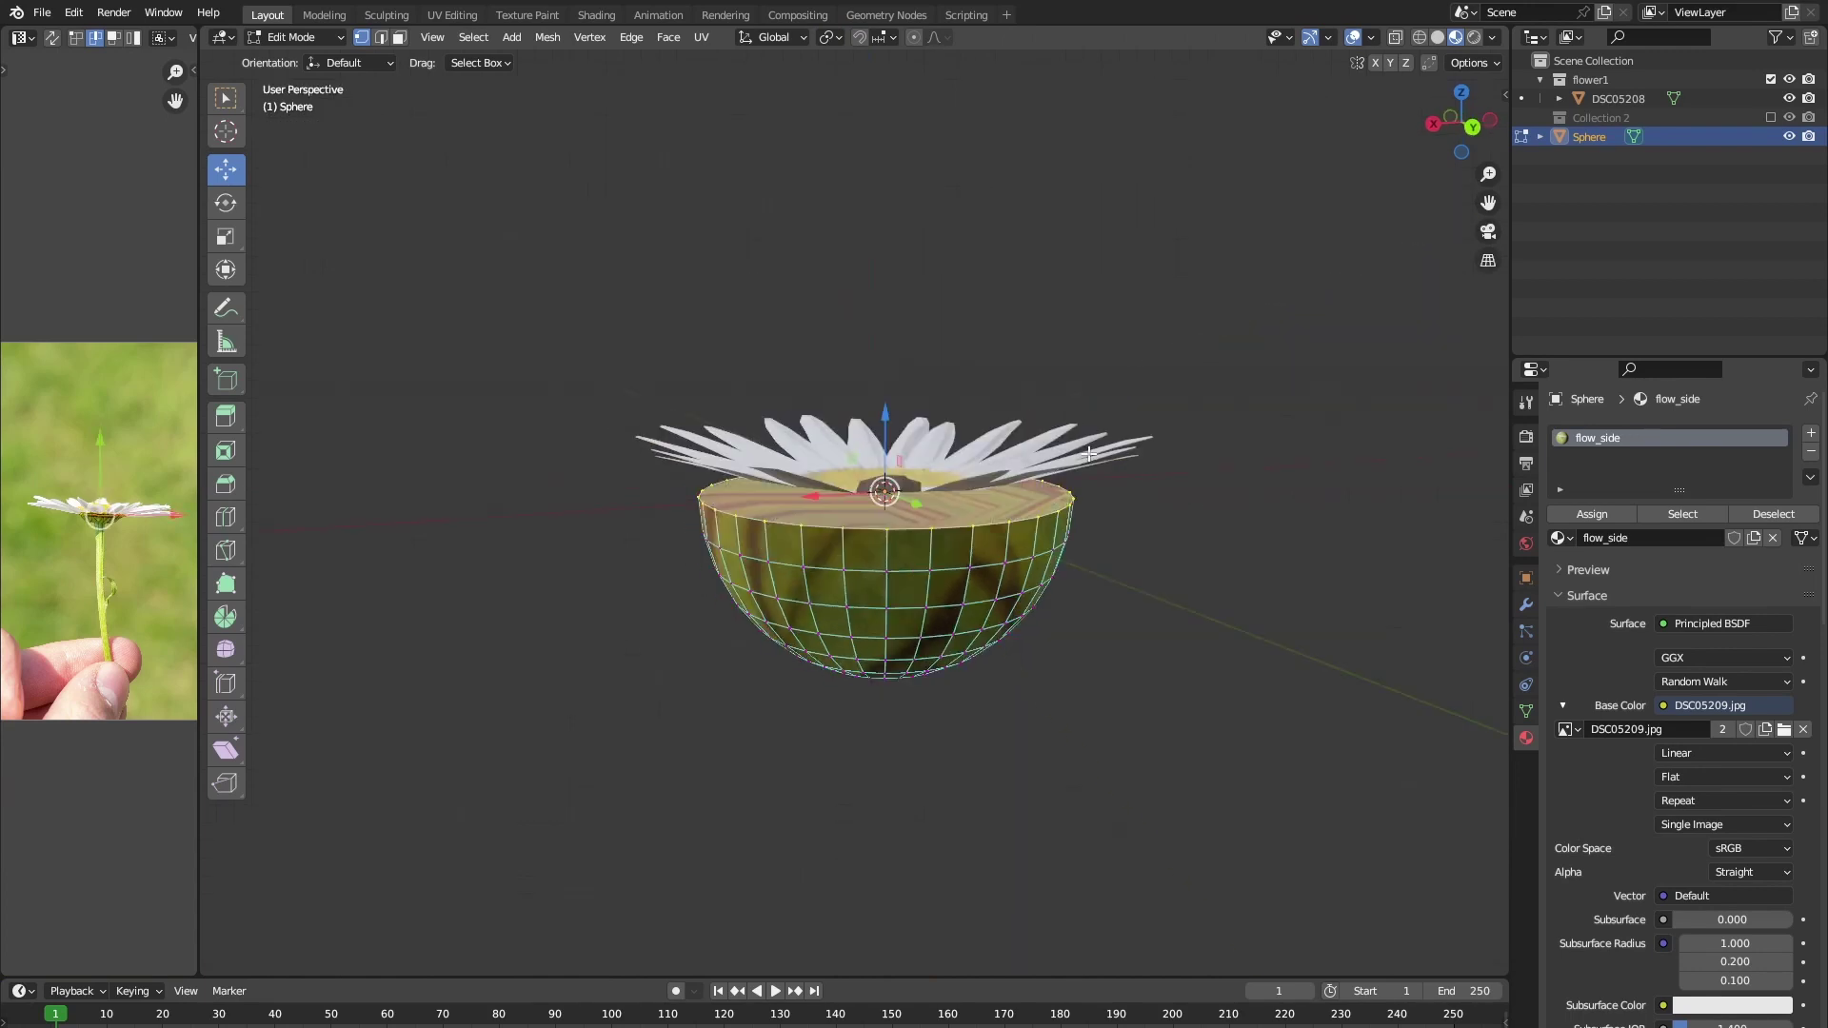
- Flatten the half-sphere along Z in Object Mode and scale it down to a shallow bowl for the flower's base
key(Tab)
key(s)
key(z)
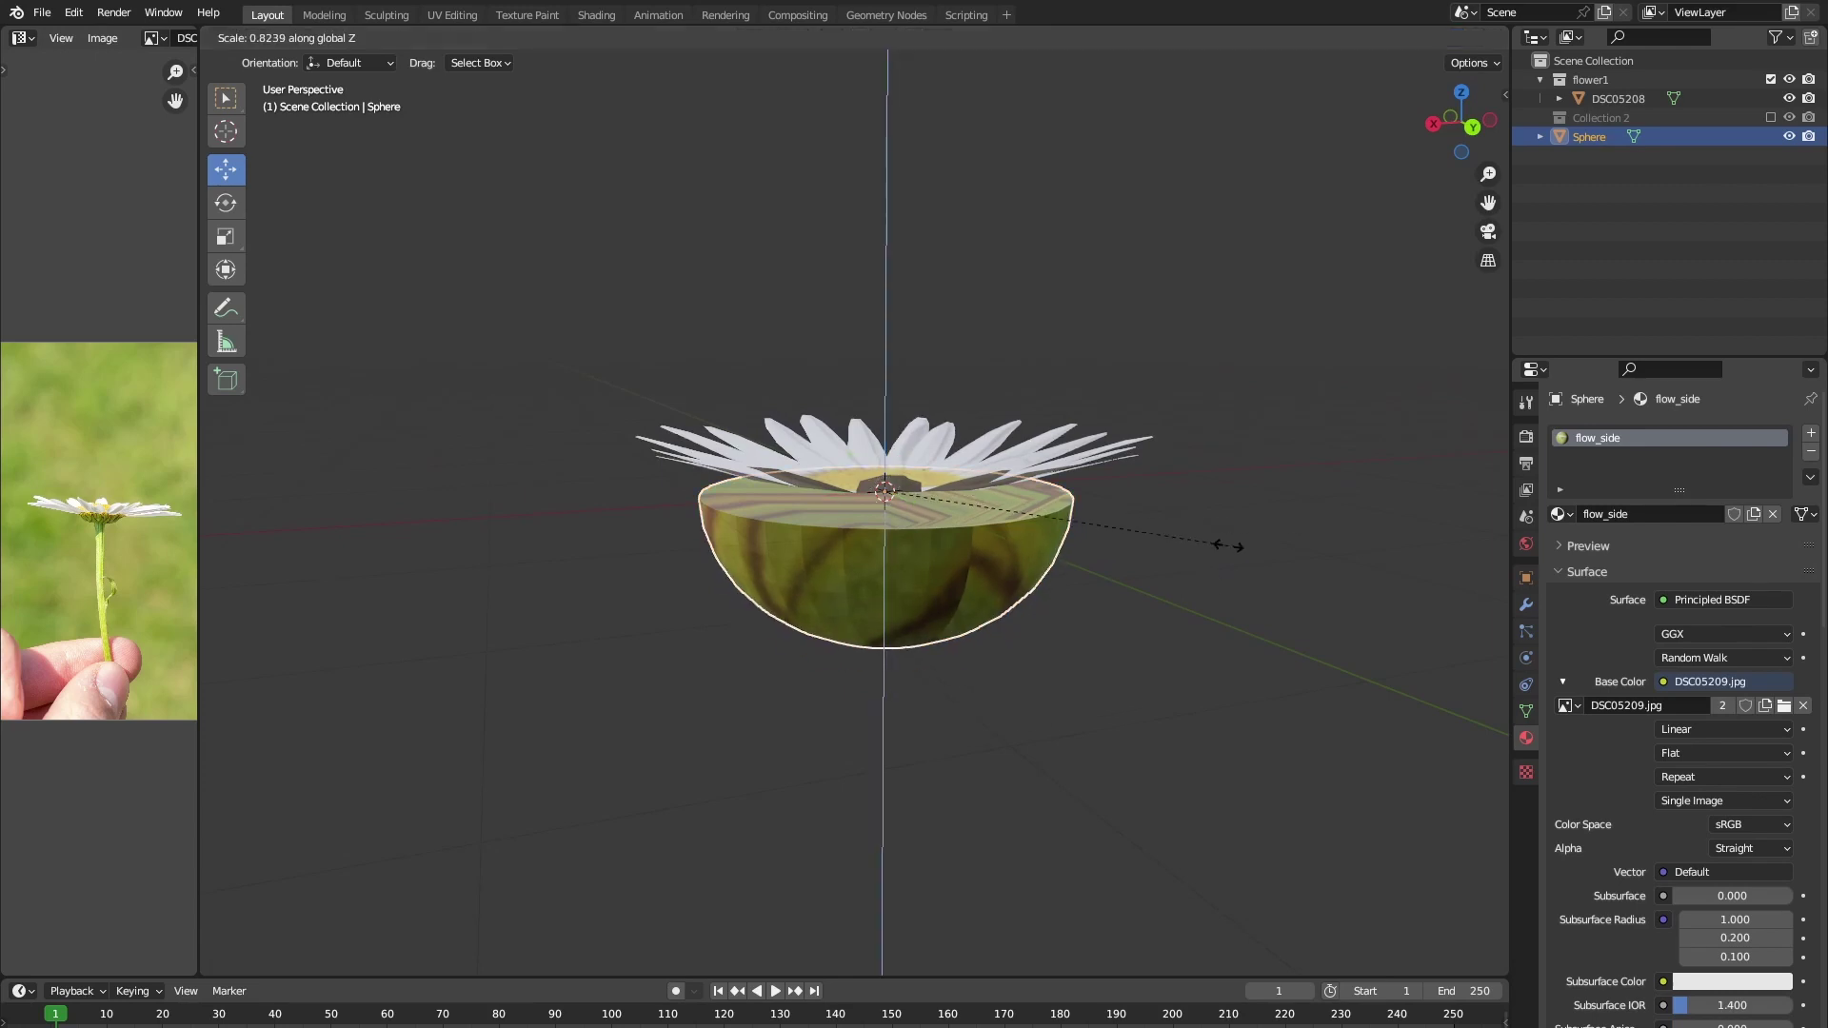
click(1019, 539)
click(1473, 127)
key(s)
click(1173, 559)
scroll(954, 523, up, 5)
key(s)
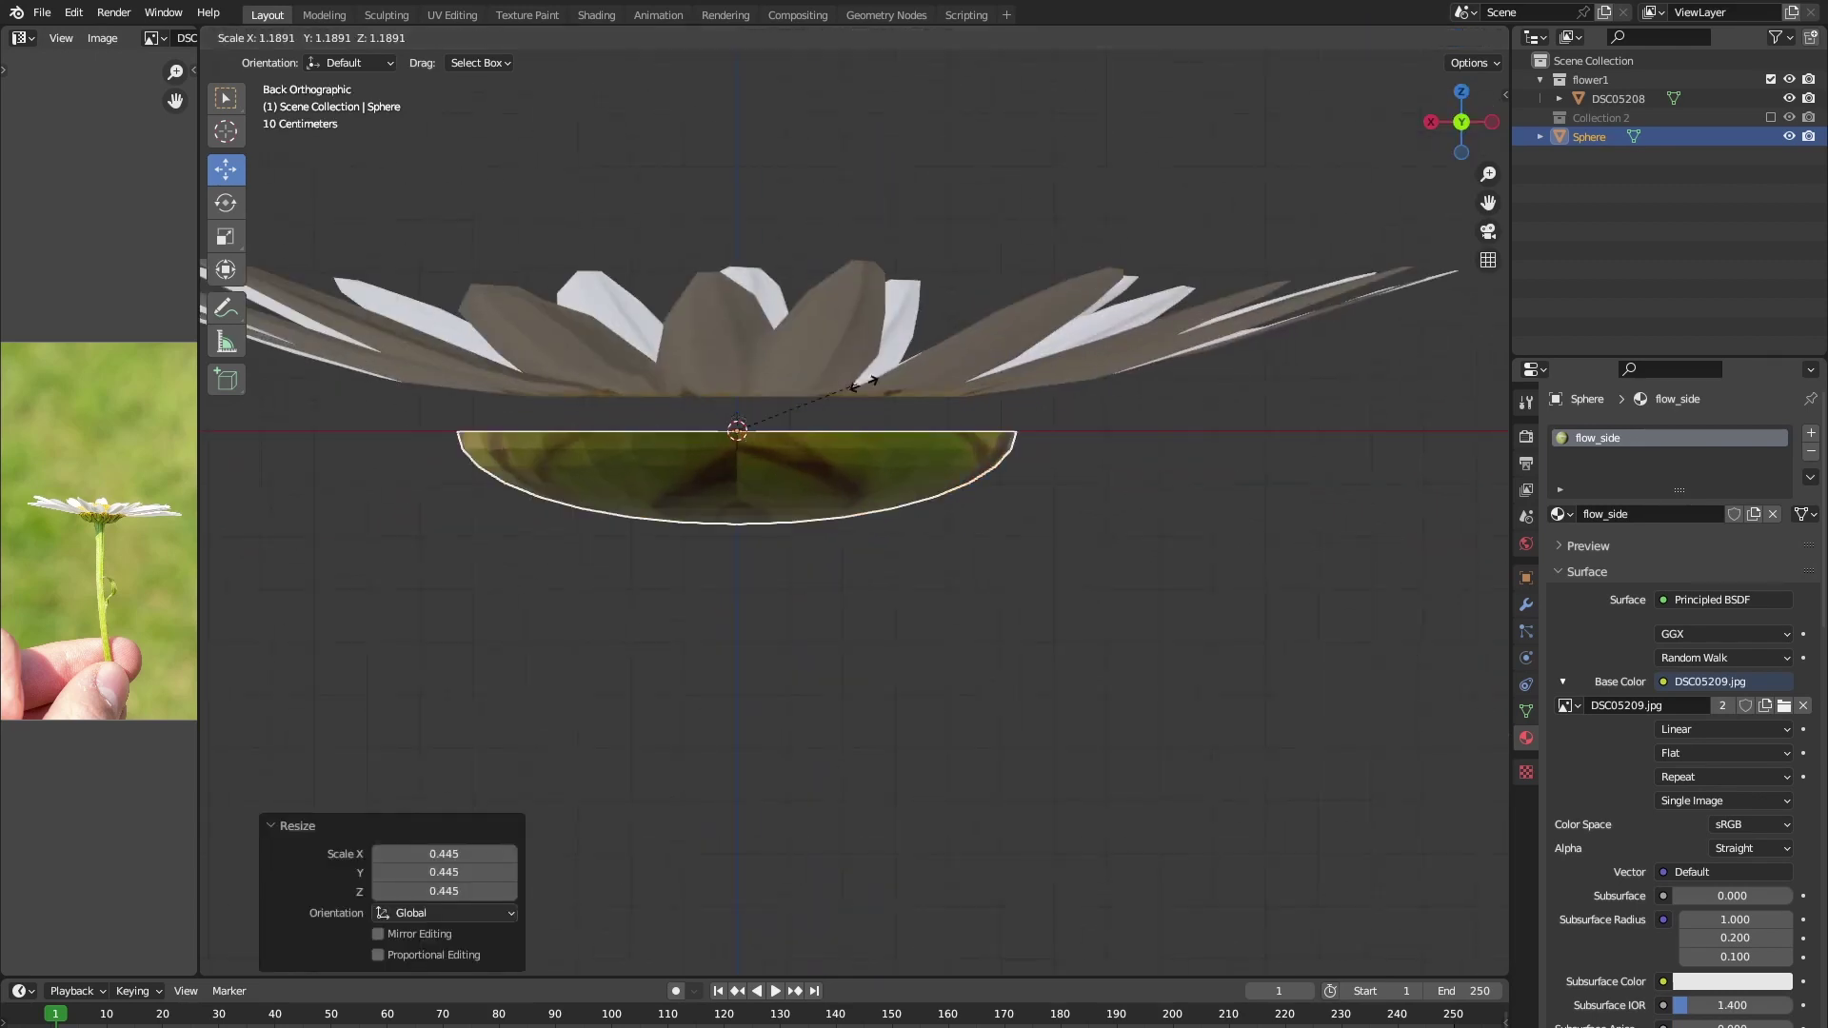
click(833, 420)
- Raise the green bowl against the underside of the petals and adjust its scale to fit the flower's centre
drag(736, 374, 739, 346)
click(809, 357)
click(762, 581)
middle_drag(666, 581, 873, 576)
click(962, 411)
middle_drag(962, 477, 996, 473)
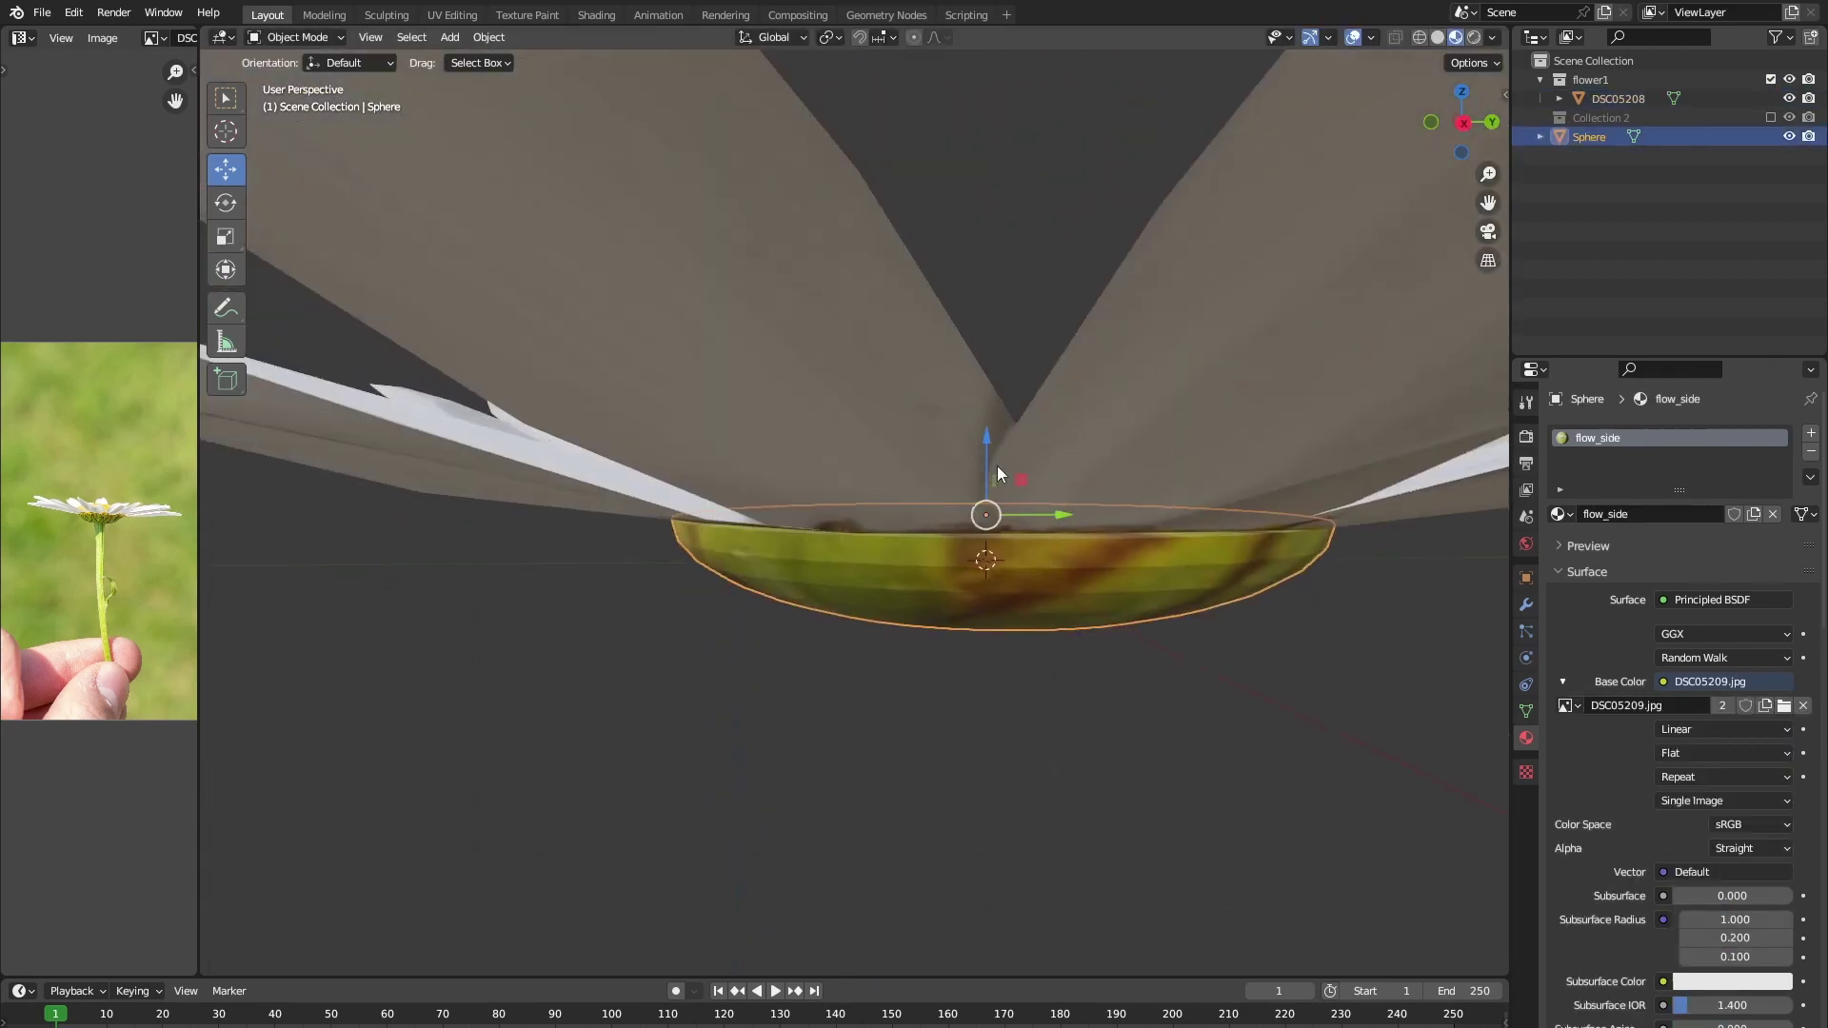
key(s)
click(1095, 609)
click(1114, 666)
middle_drag(1114, 667, 883, 722)
scroll(944, 693, down, 5)
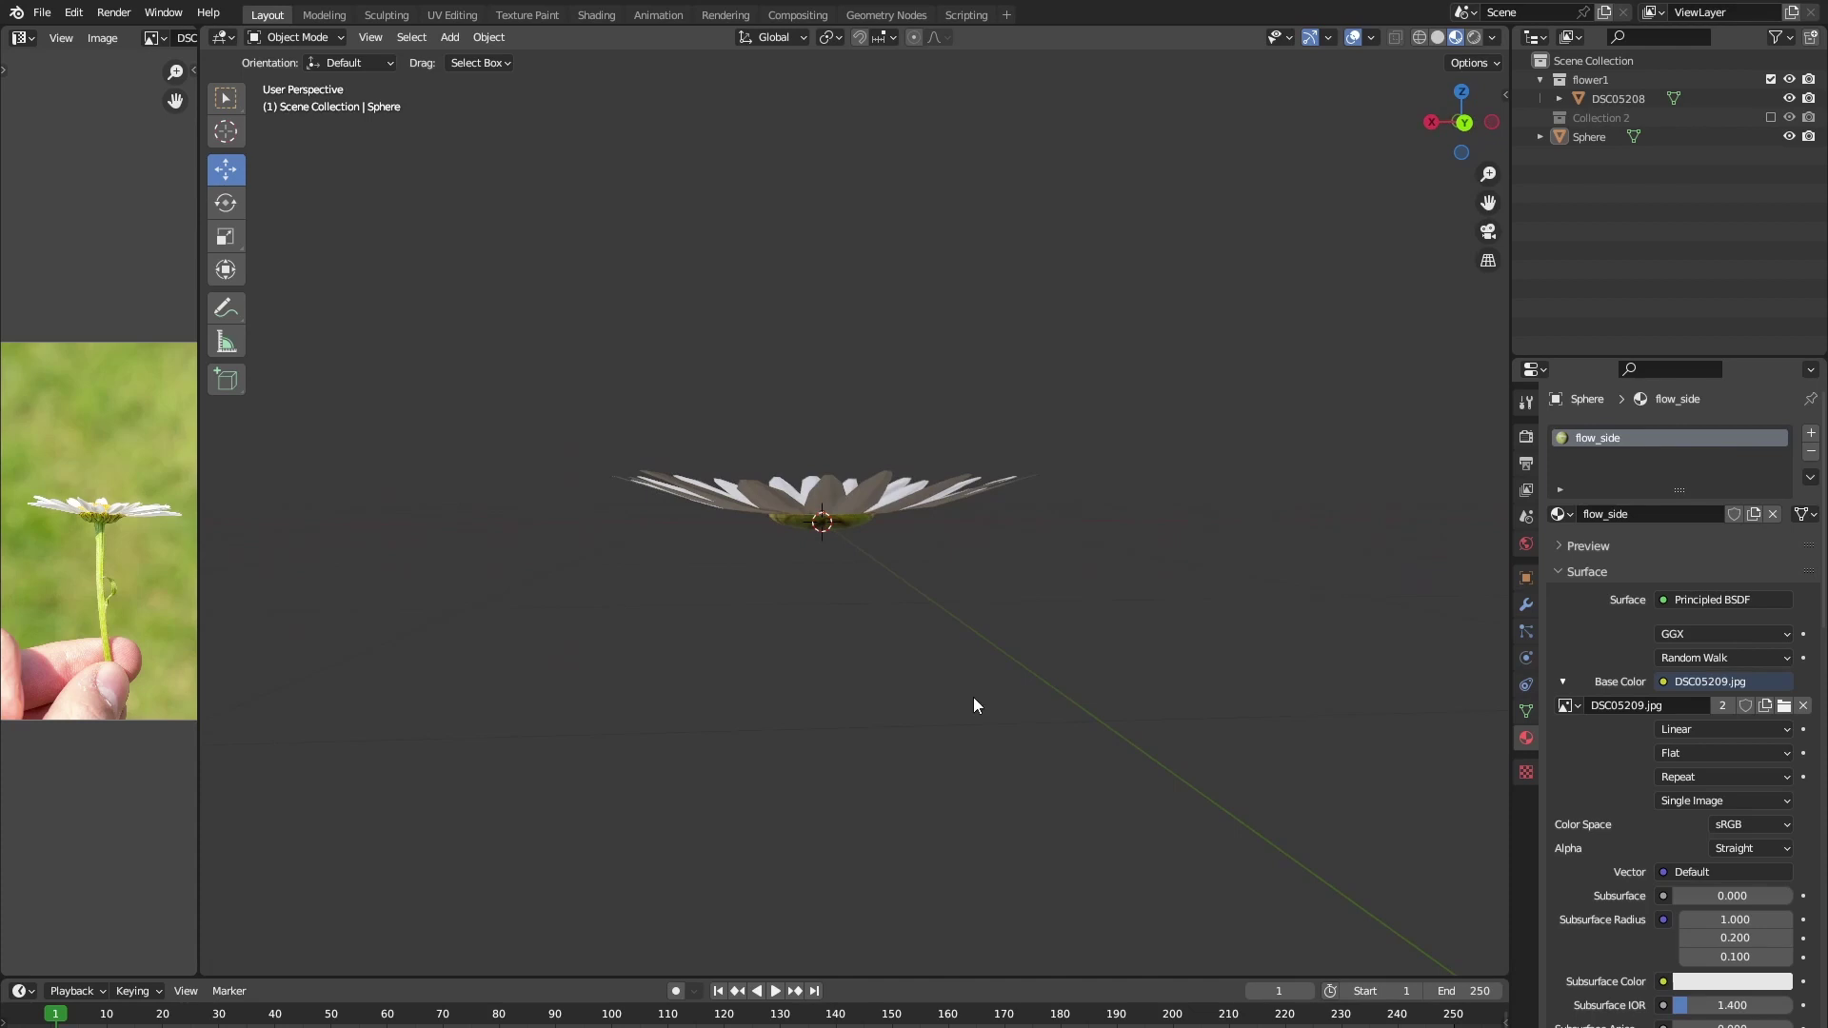
- Add a cylinder, scale it uniformly to about 0.071 and stretch it along Z into a thin stem
key(shift+a)
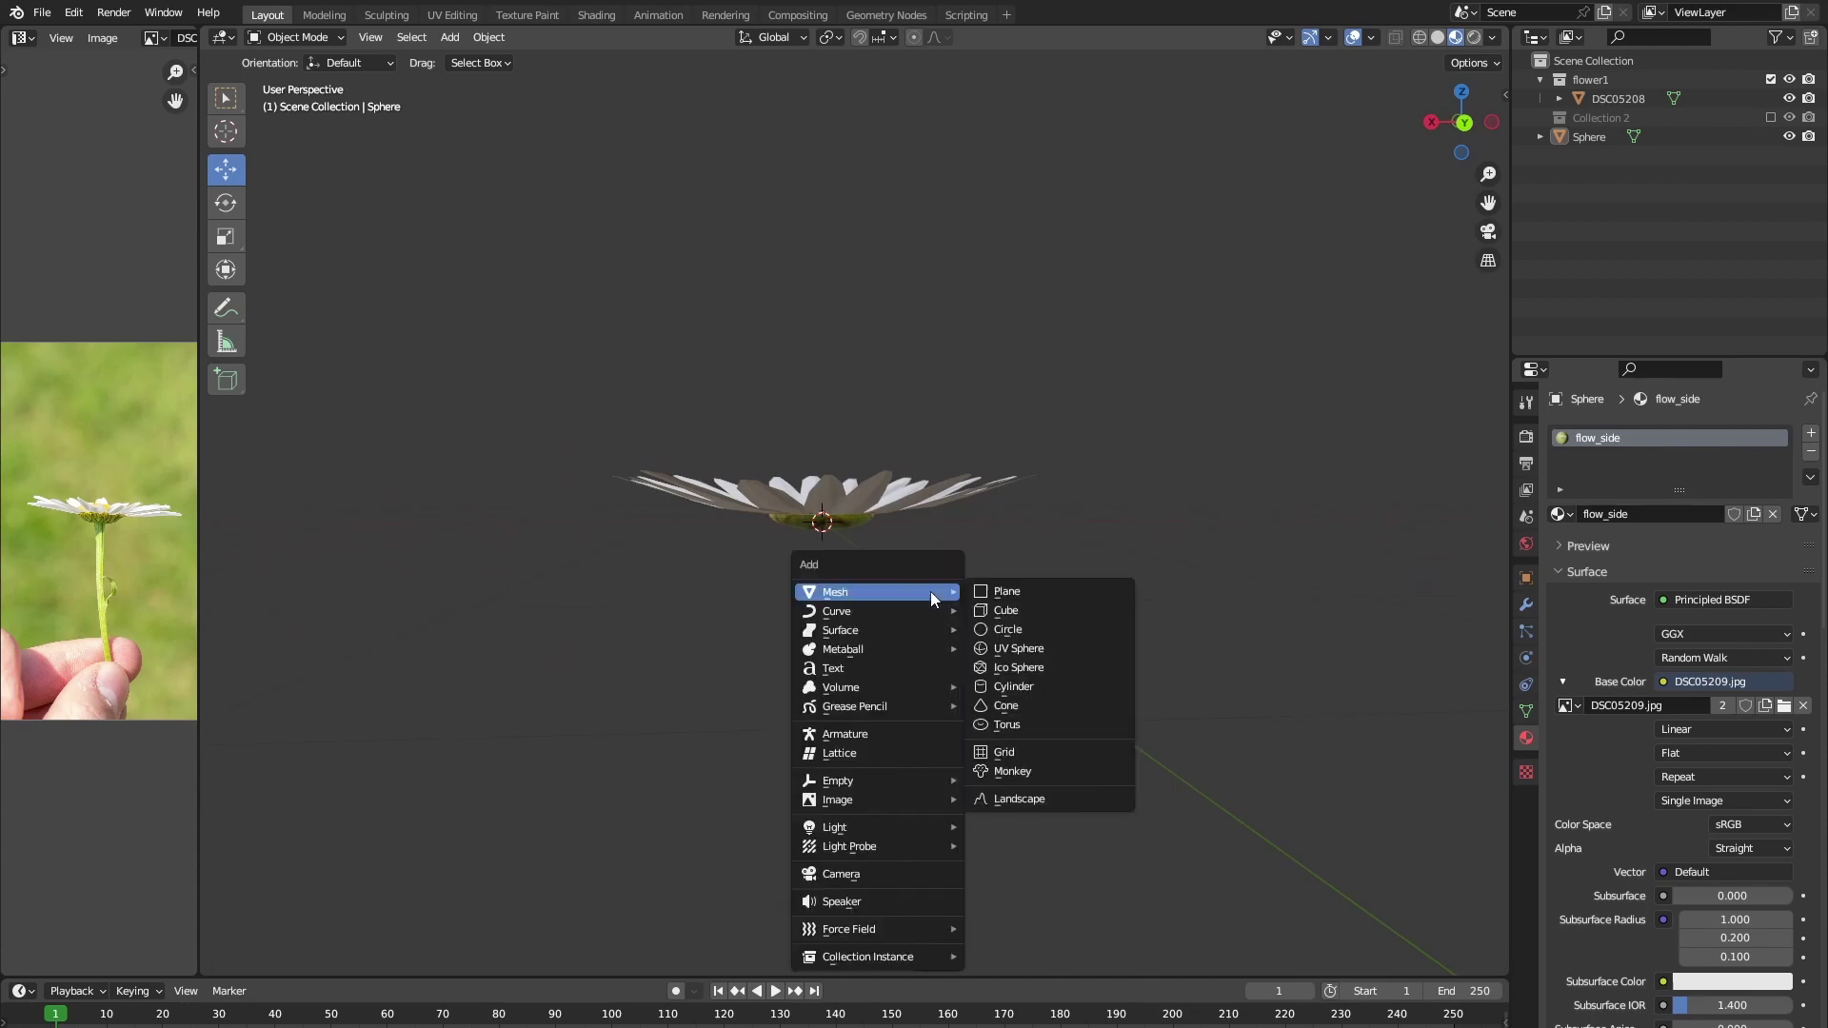
click(1057, 686)
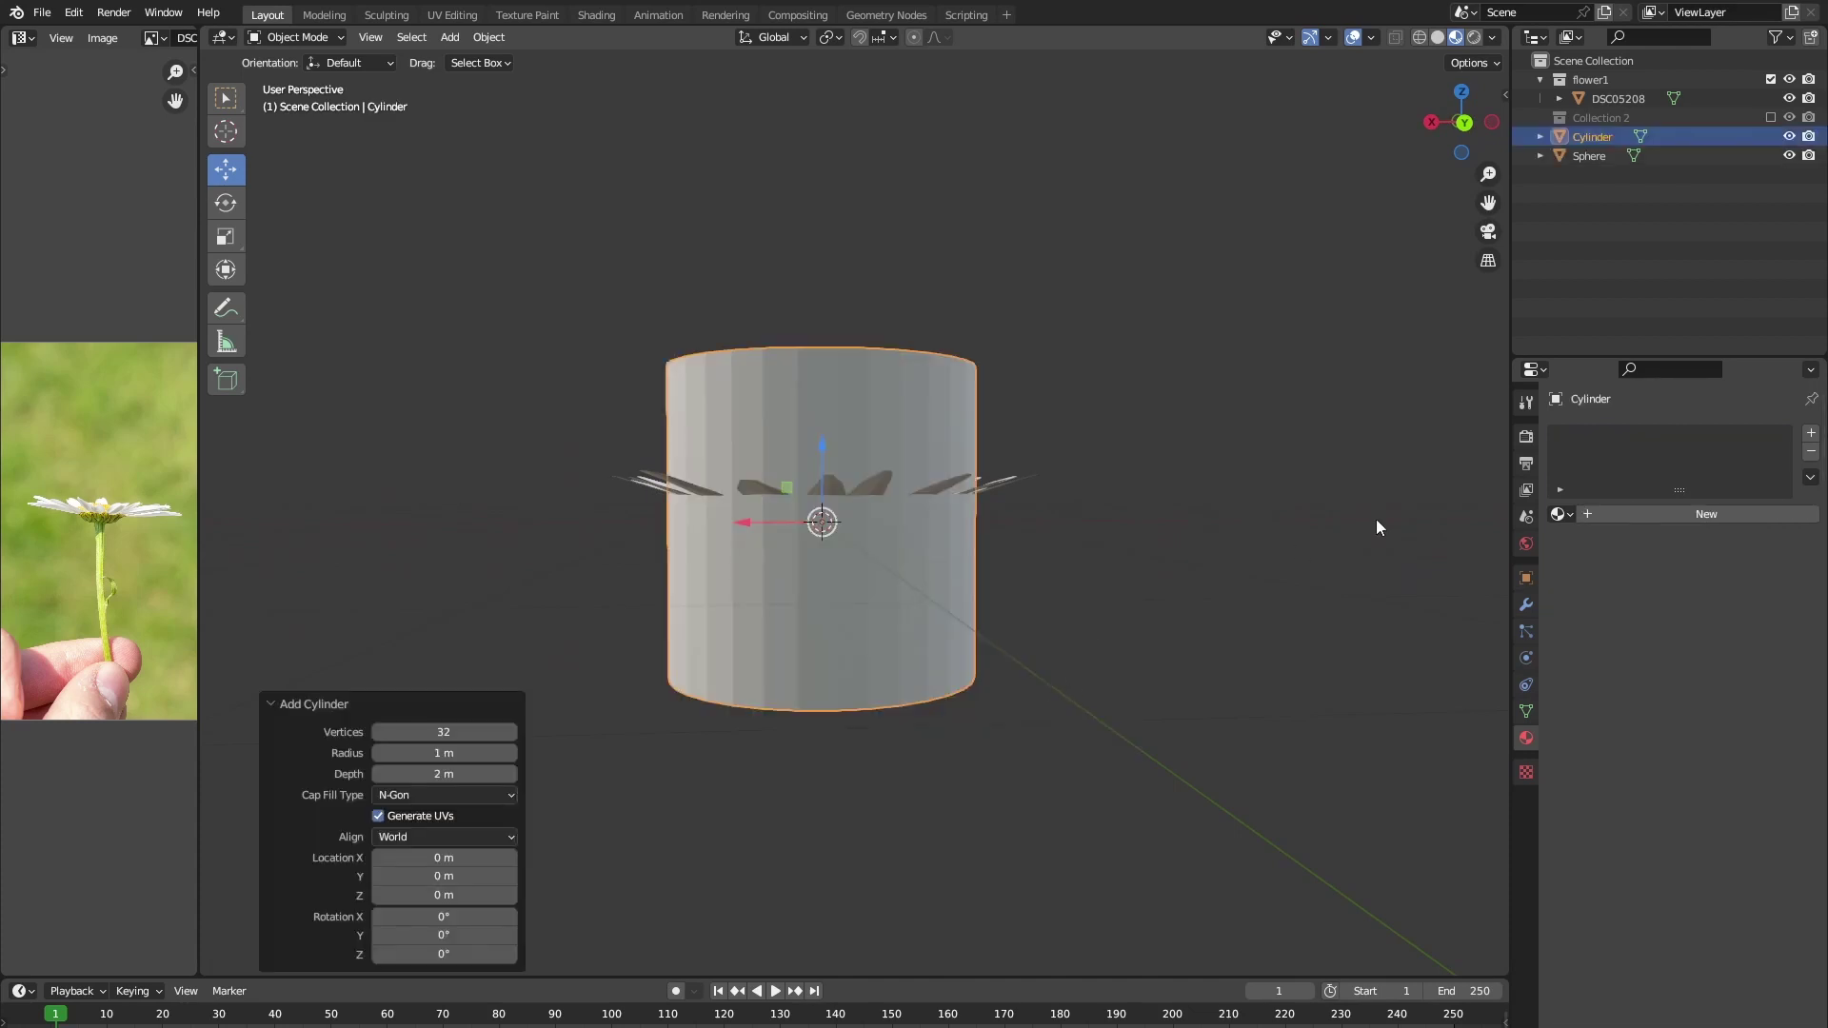
key(s)
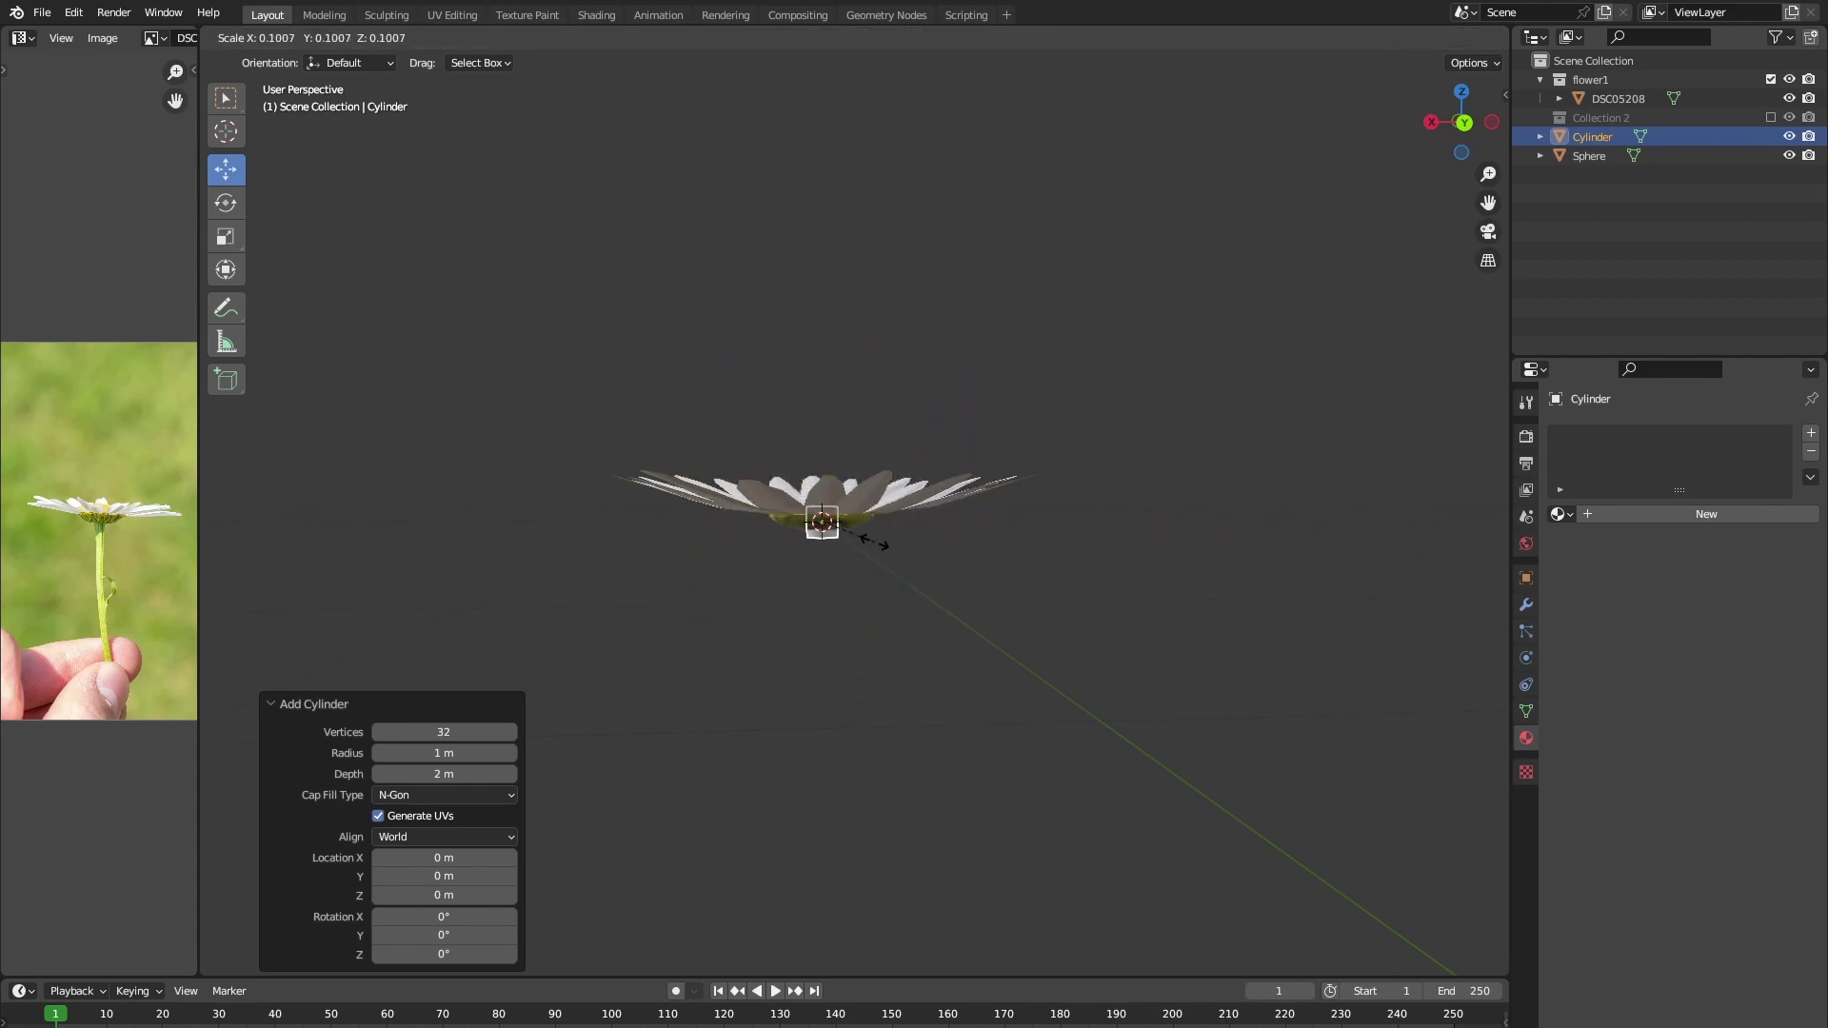
click(860, 540)
key(s)
key(z)
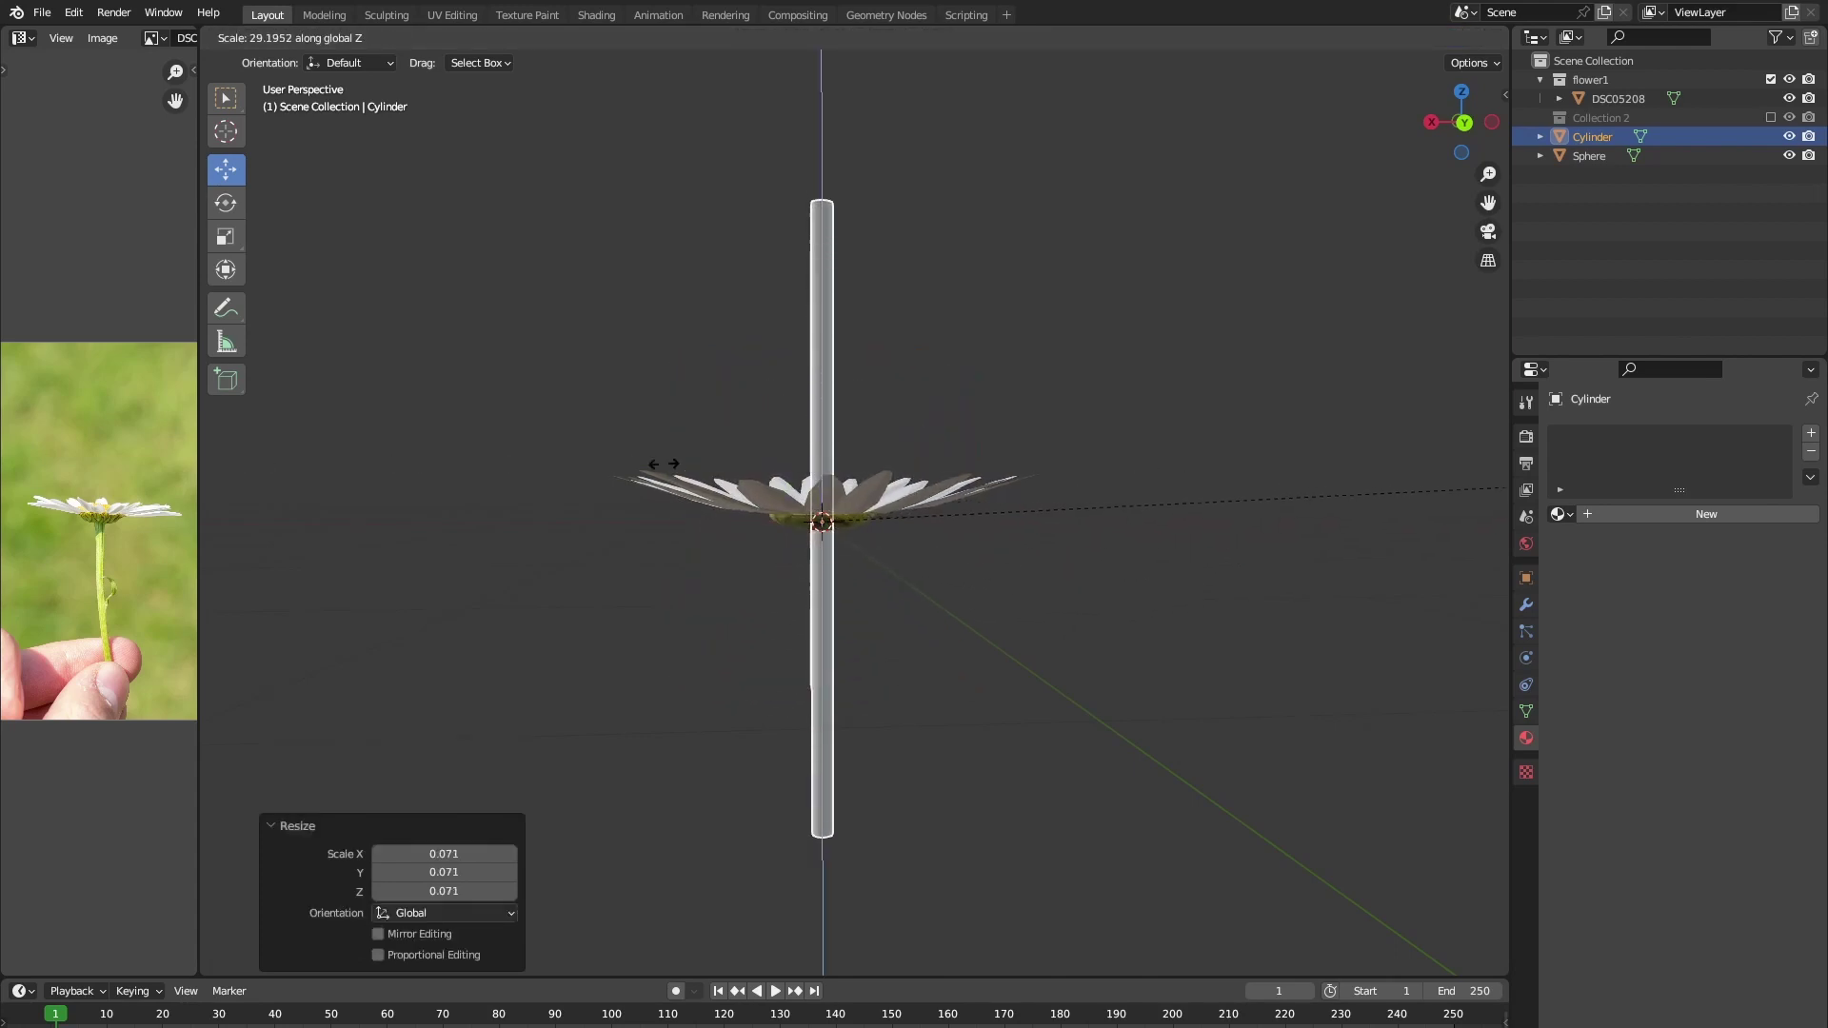
click(886, 486)
- Unwrap the stem from the bottom view with Cylinder Projection, setting its direction to View on Poles
drag(1464, 129, 983, 676)
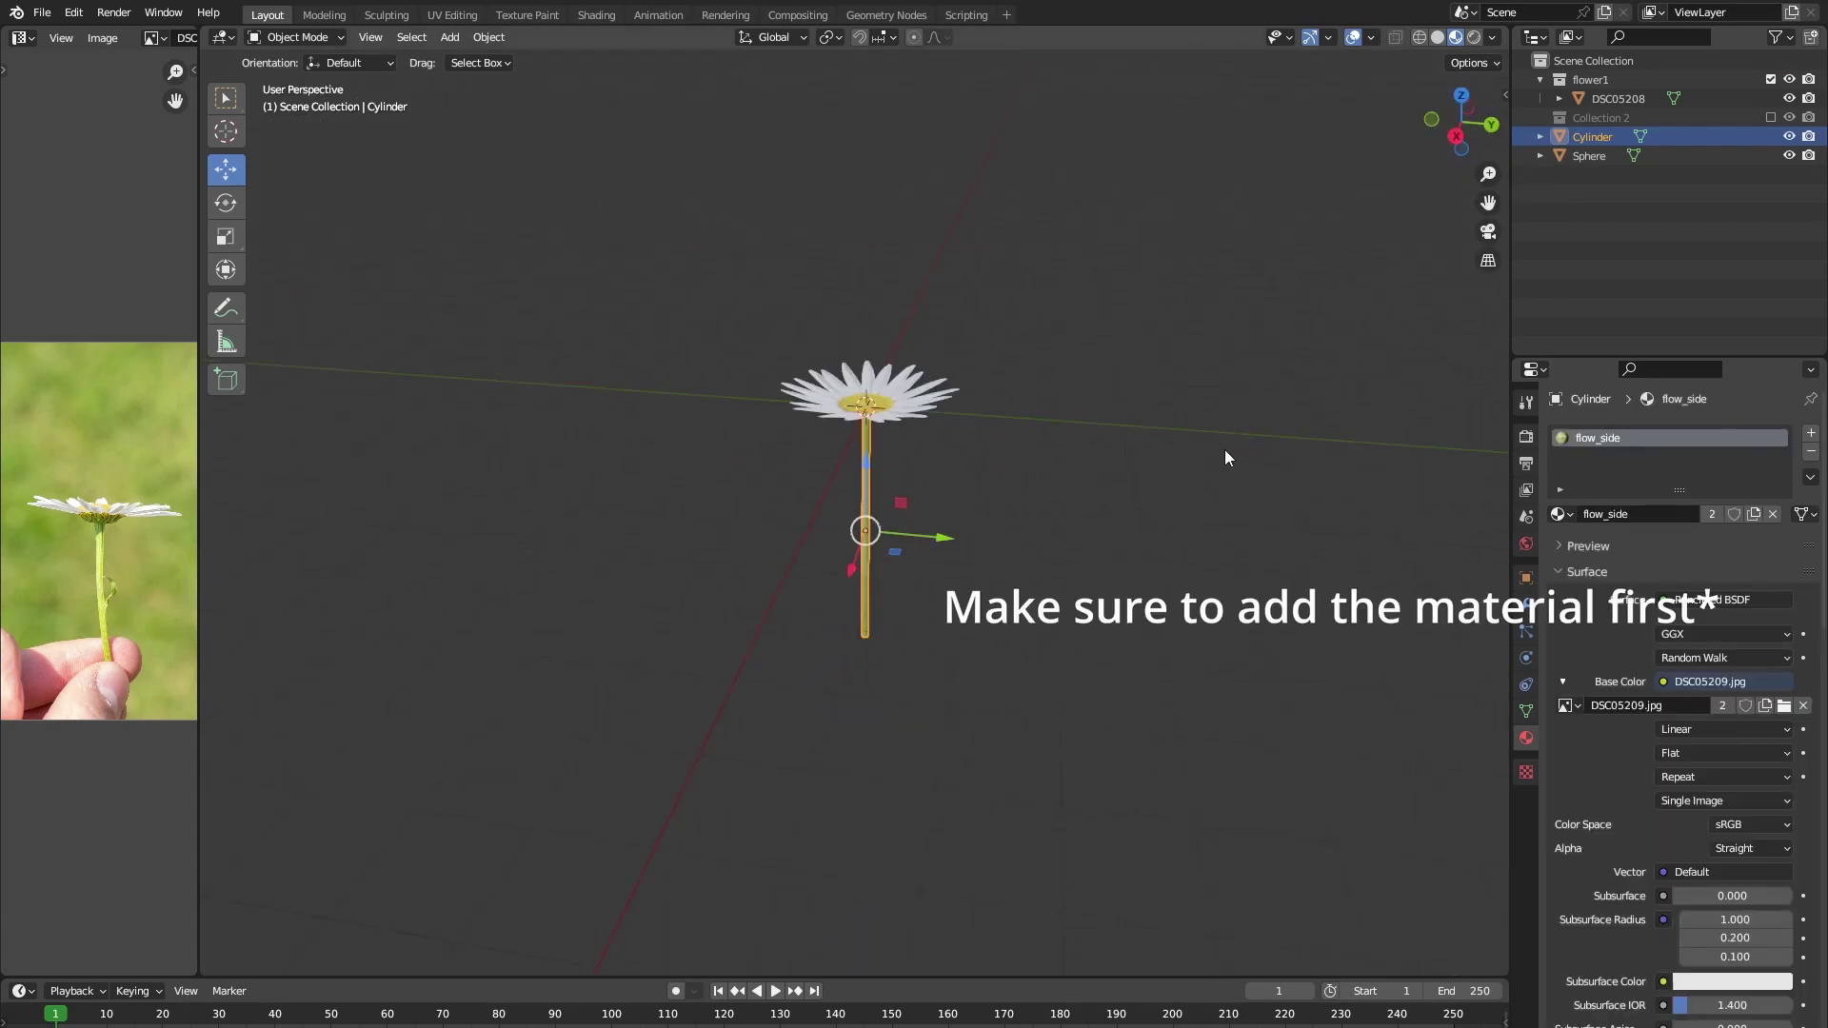
scroll(1208, 437, up, 4)
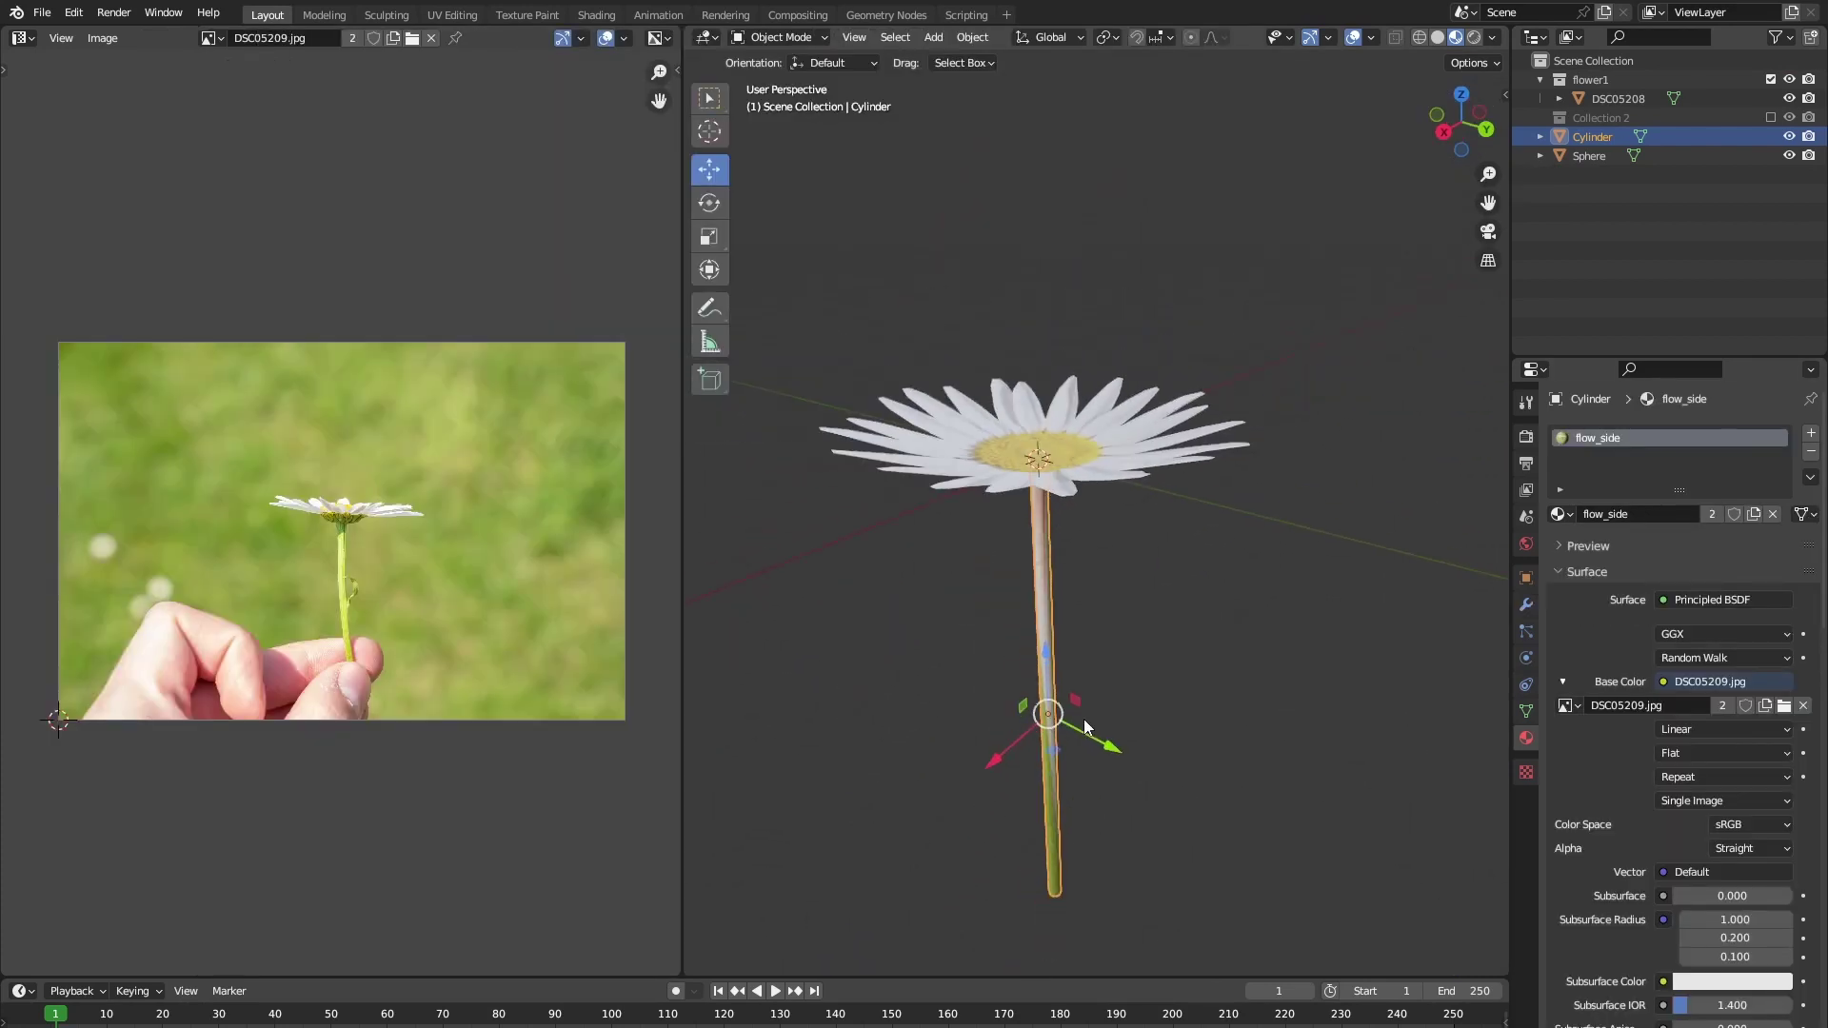
shift+middle_drag(1086, 728, 1112, 529)
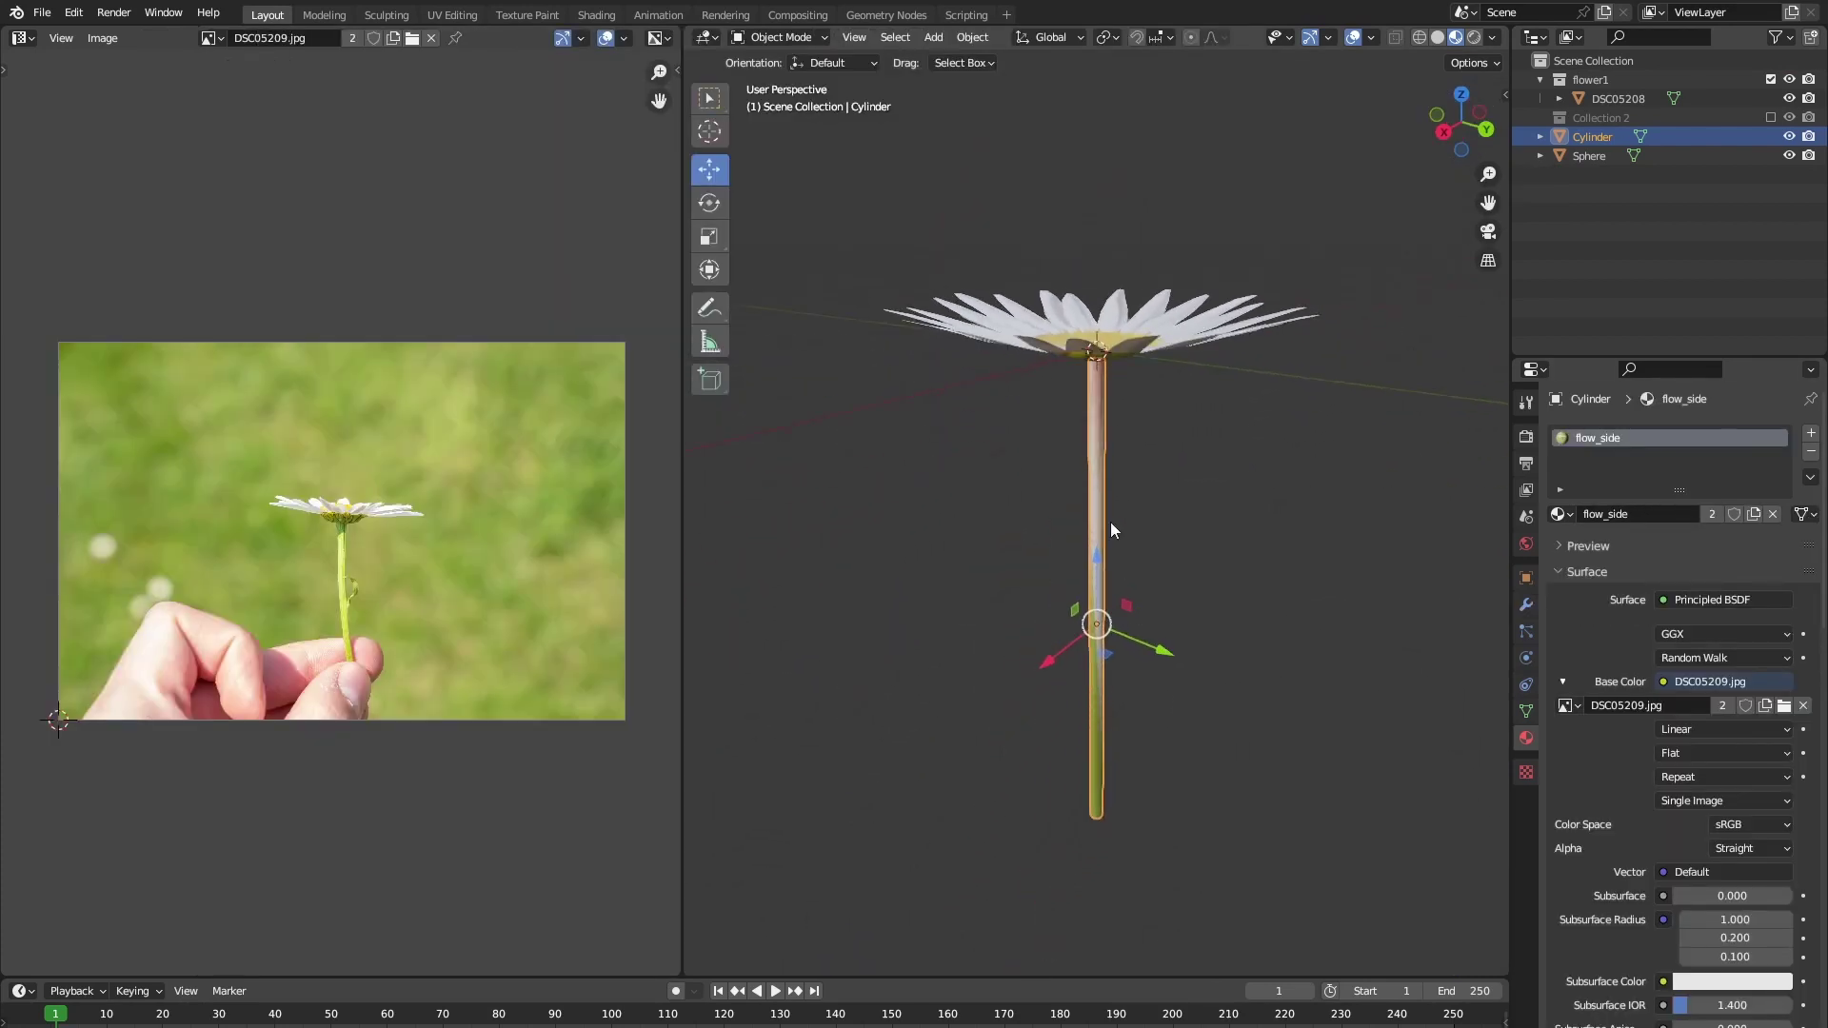
click(1462, 152)
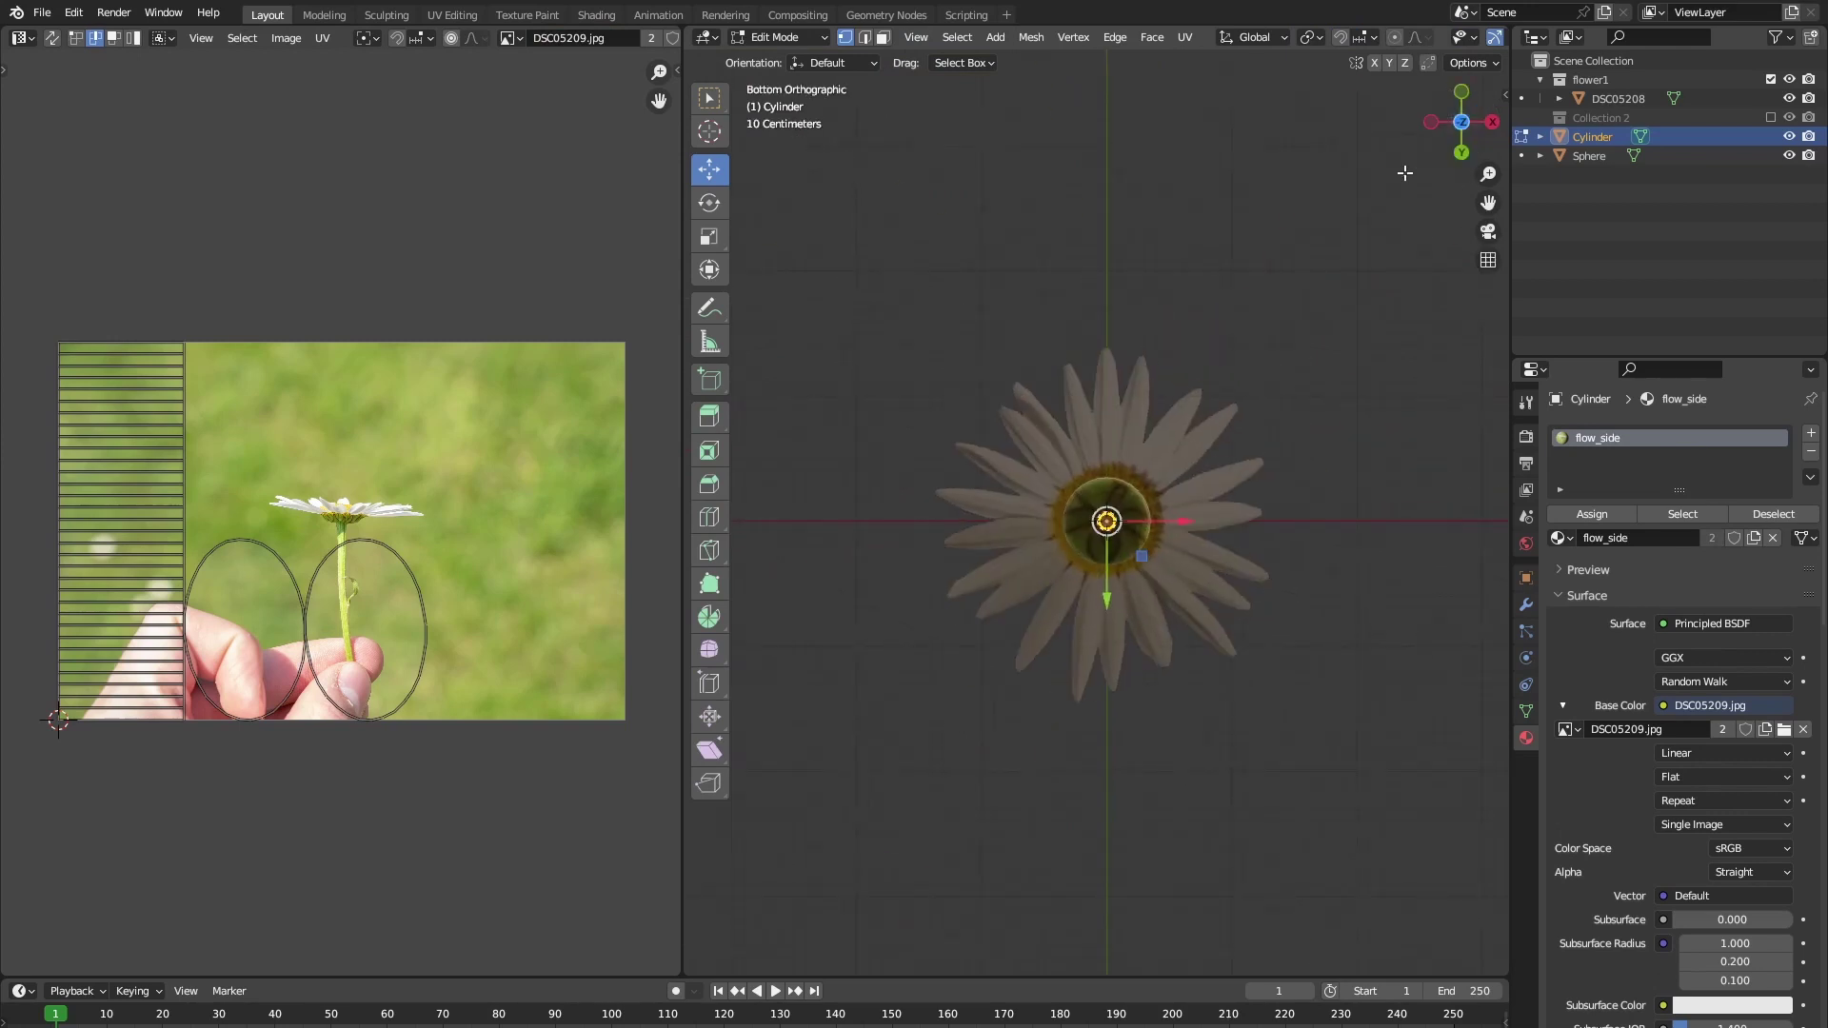
key(u)
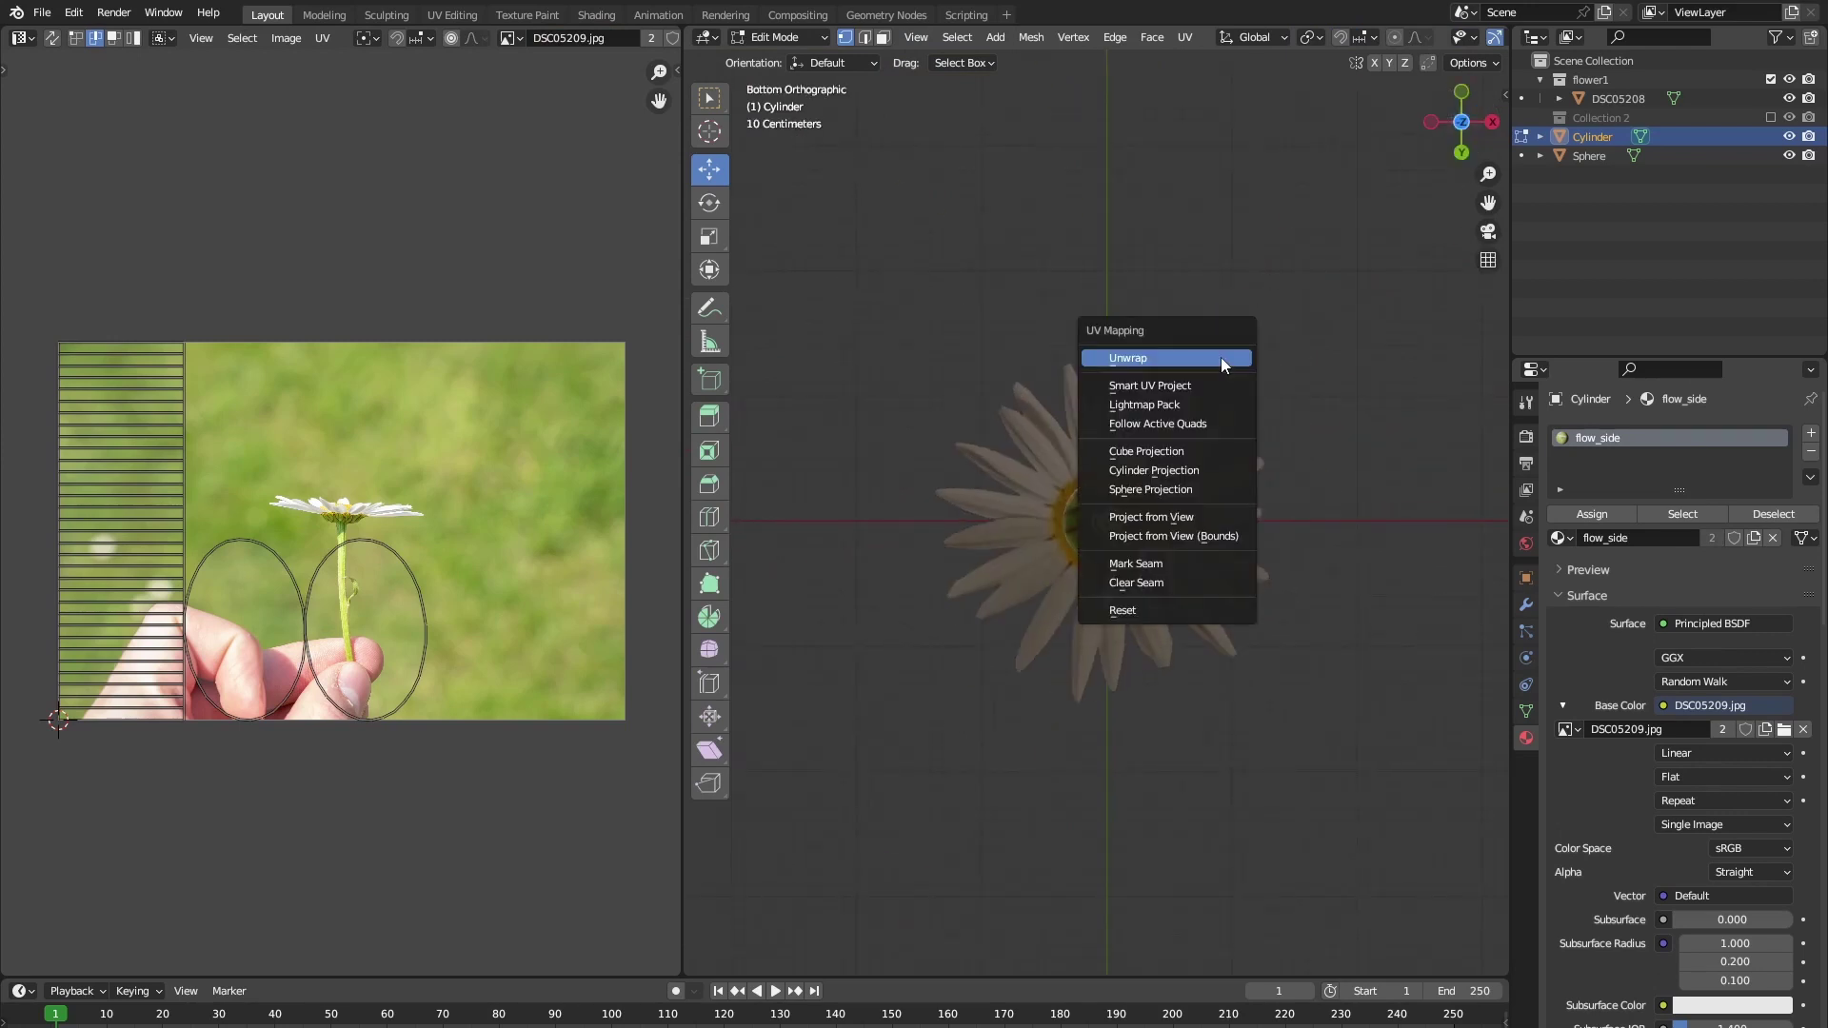
click(1218, 469)
click(890, 831)
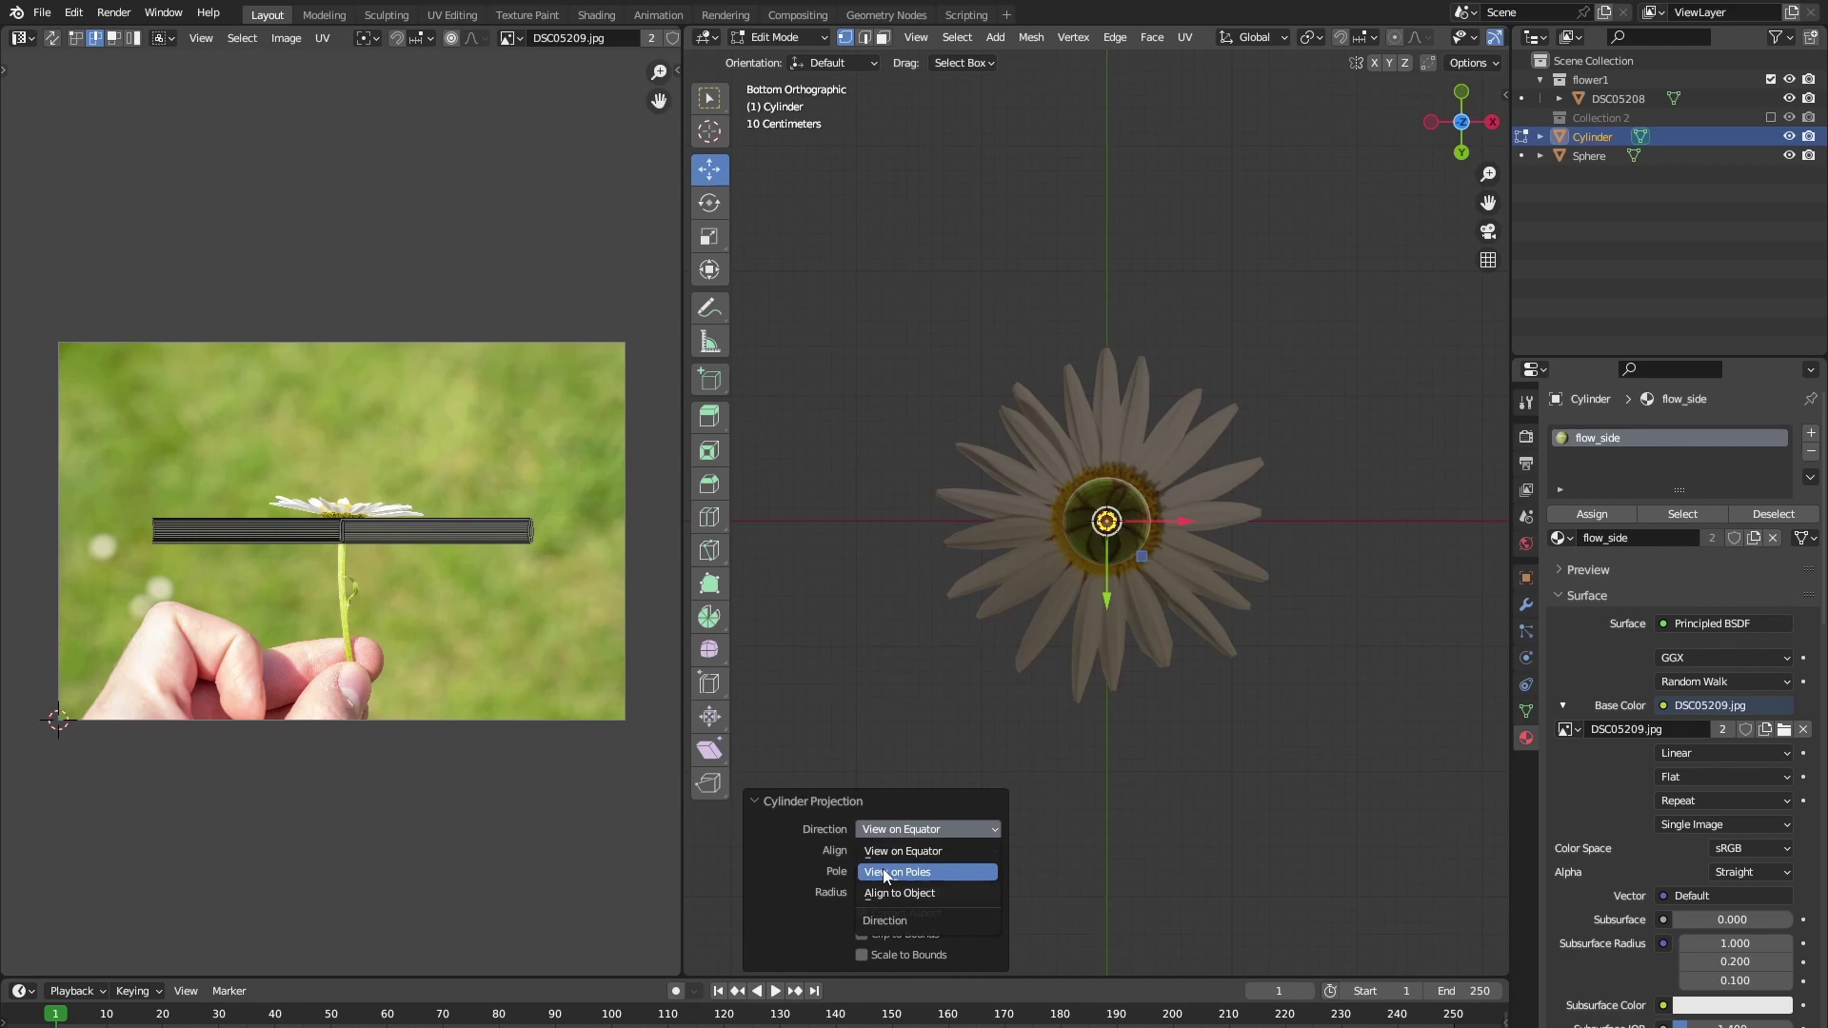
click(886, 874)
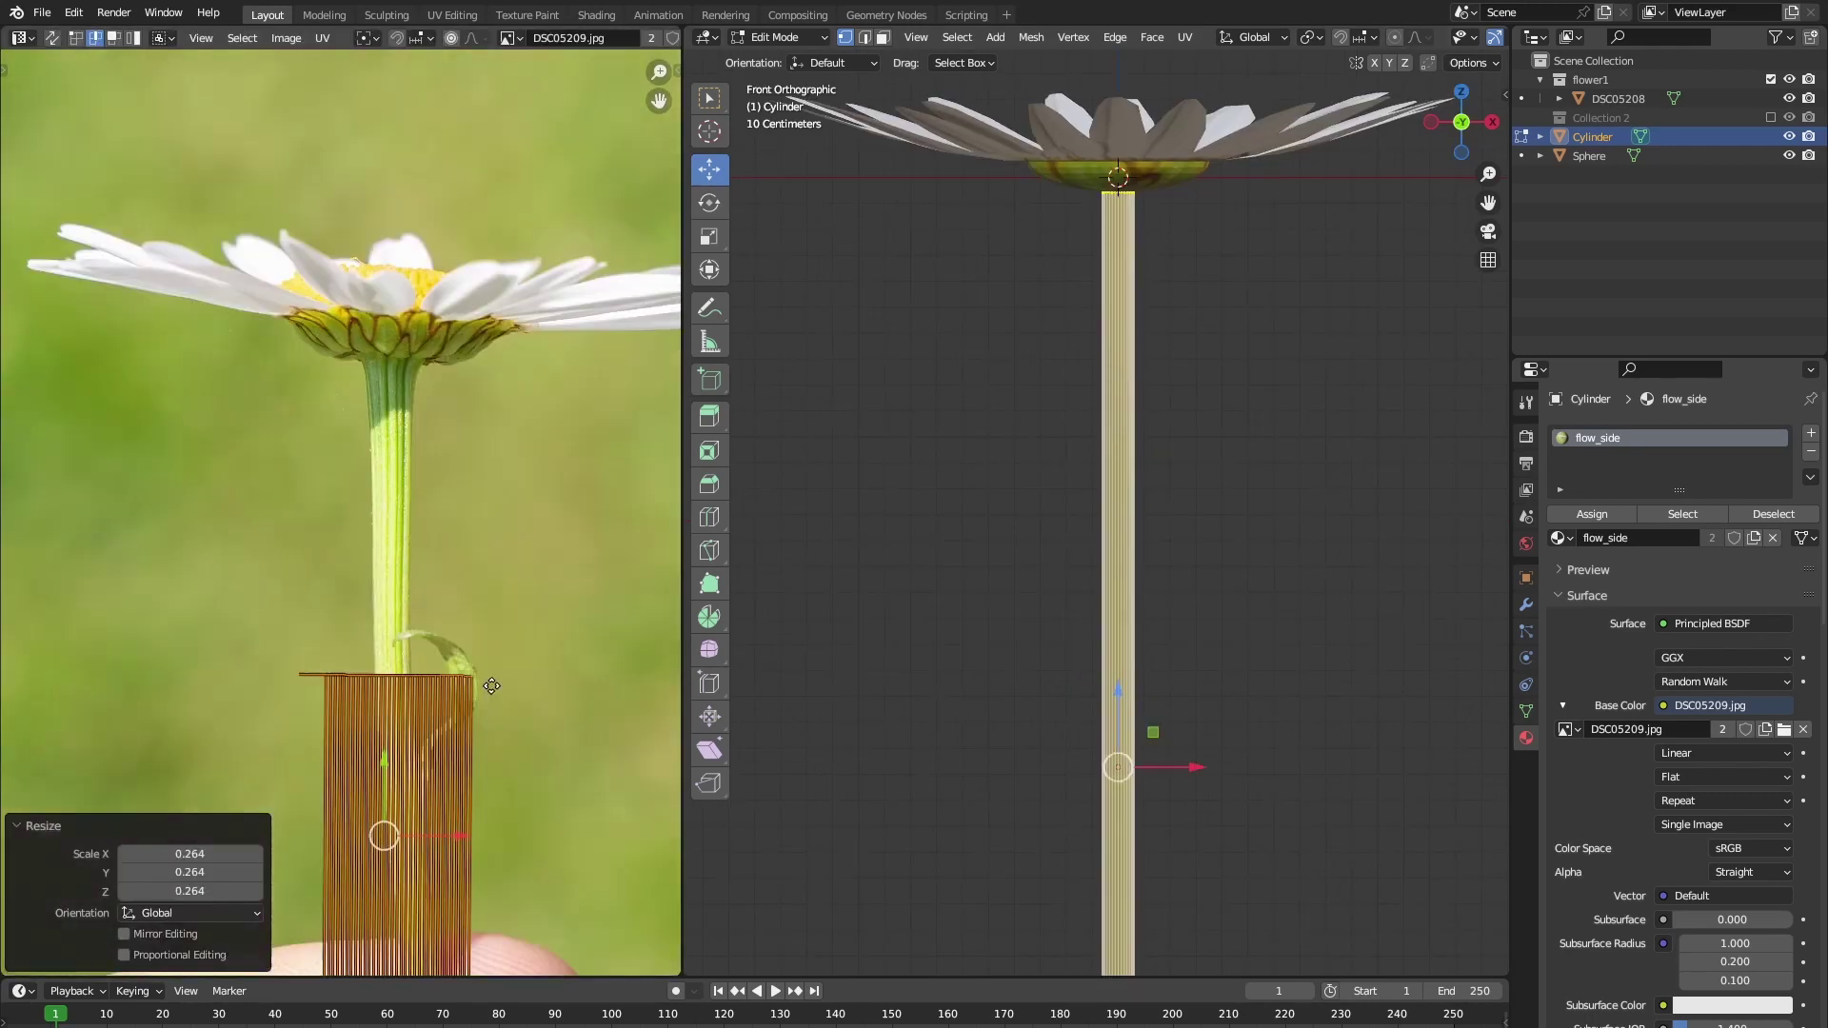
- Shrink the stem's UVs to the width of the photographed stem and position them over it below the flower head
key(s)
click(447, 492)
mouse_move(491, 685)
middle_down()
mouse_move(485, 450)
mouse_move(487, 675)
middle_up()
key(g)
click(484, 383)
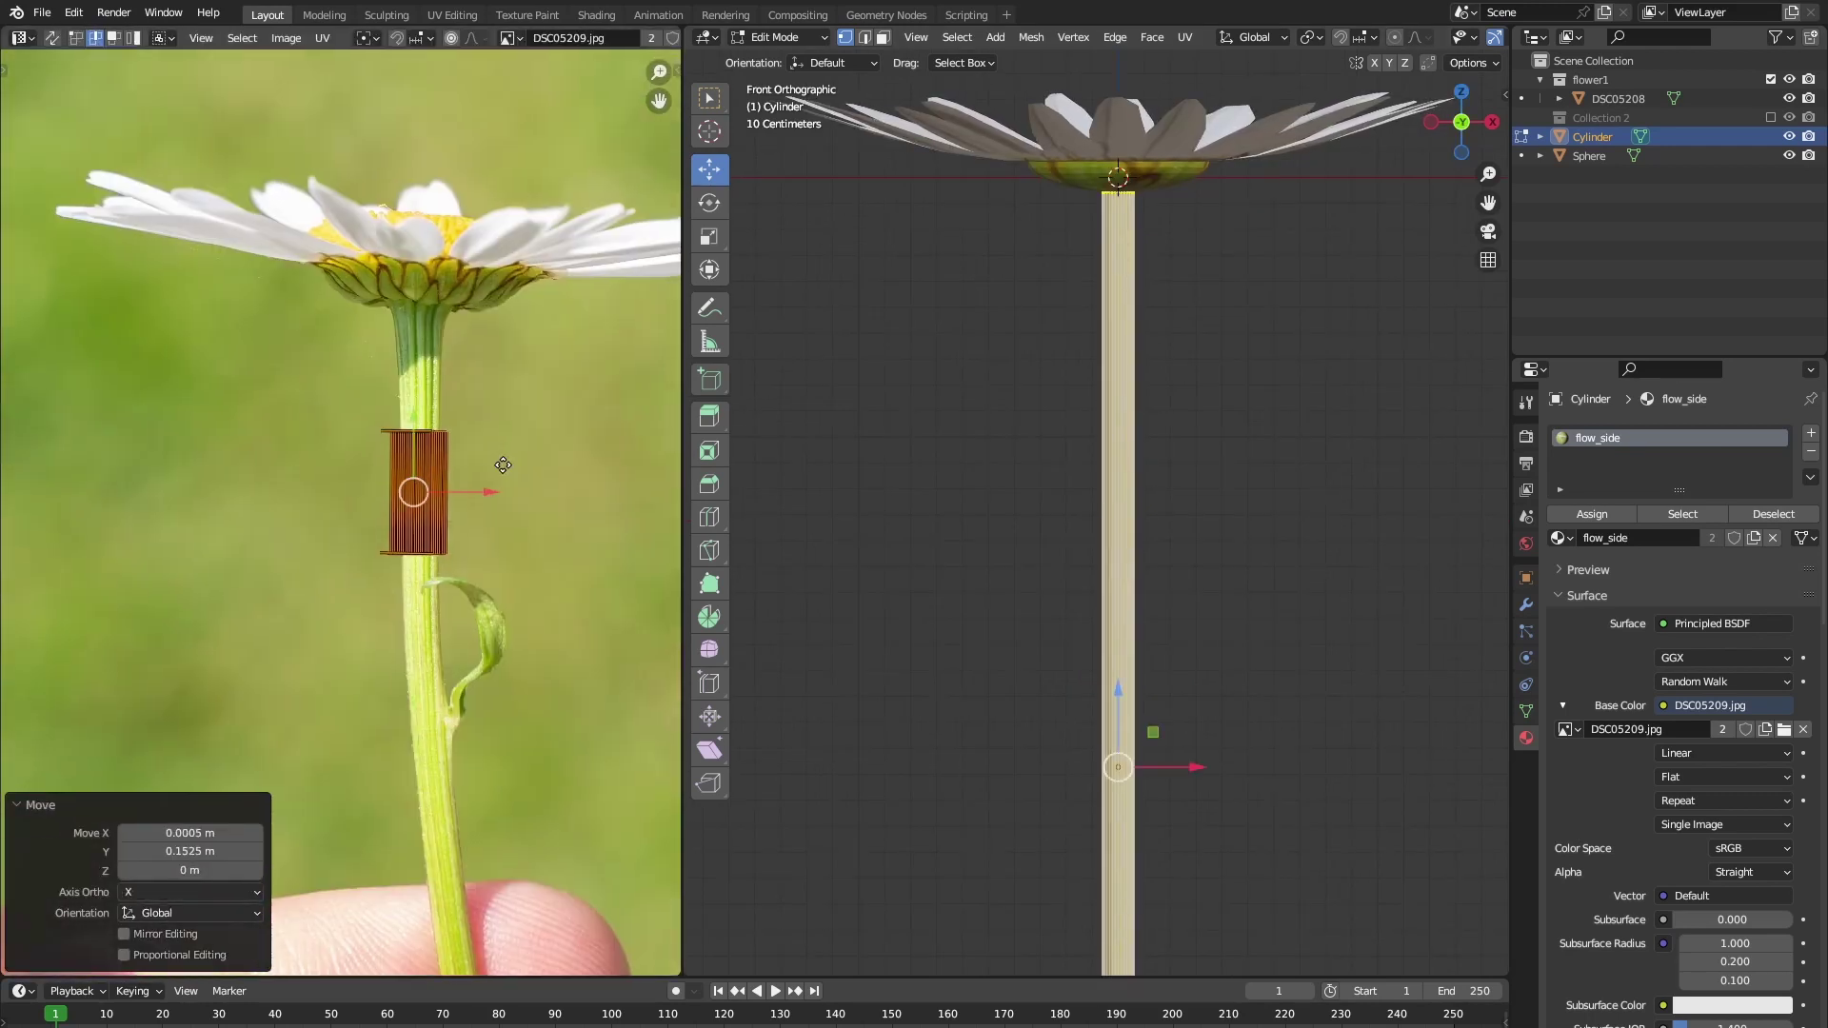
scroll(409, 462, up, 7)
key(s)
click(560, 533)
key(g)
click(543, 549)
- Stretch the stem's UVs along Y so they cover the photographed stem between the flower head and the small leaf
scroll(536, 552, down, 6)
key(s)
key(y)
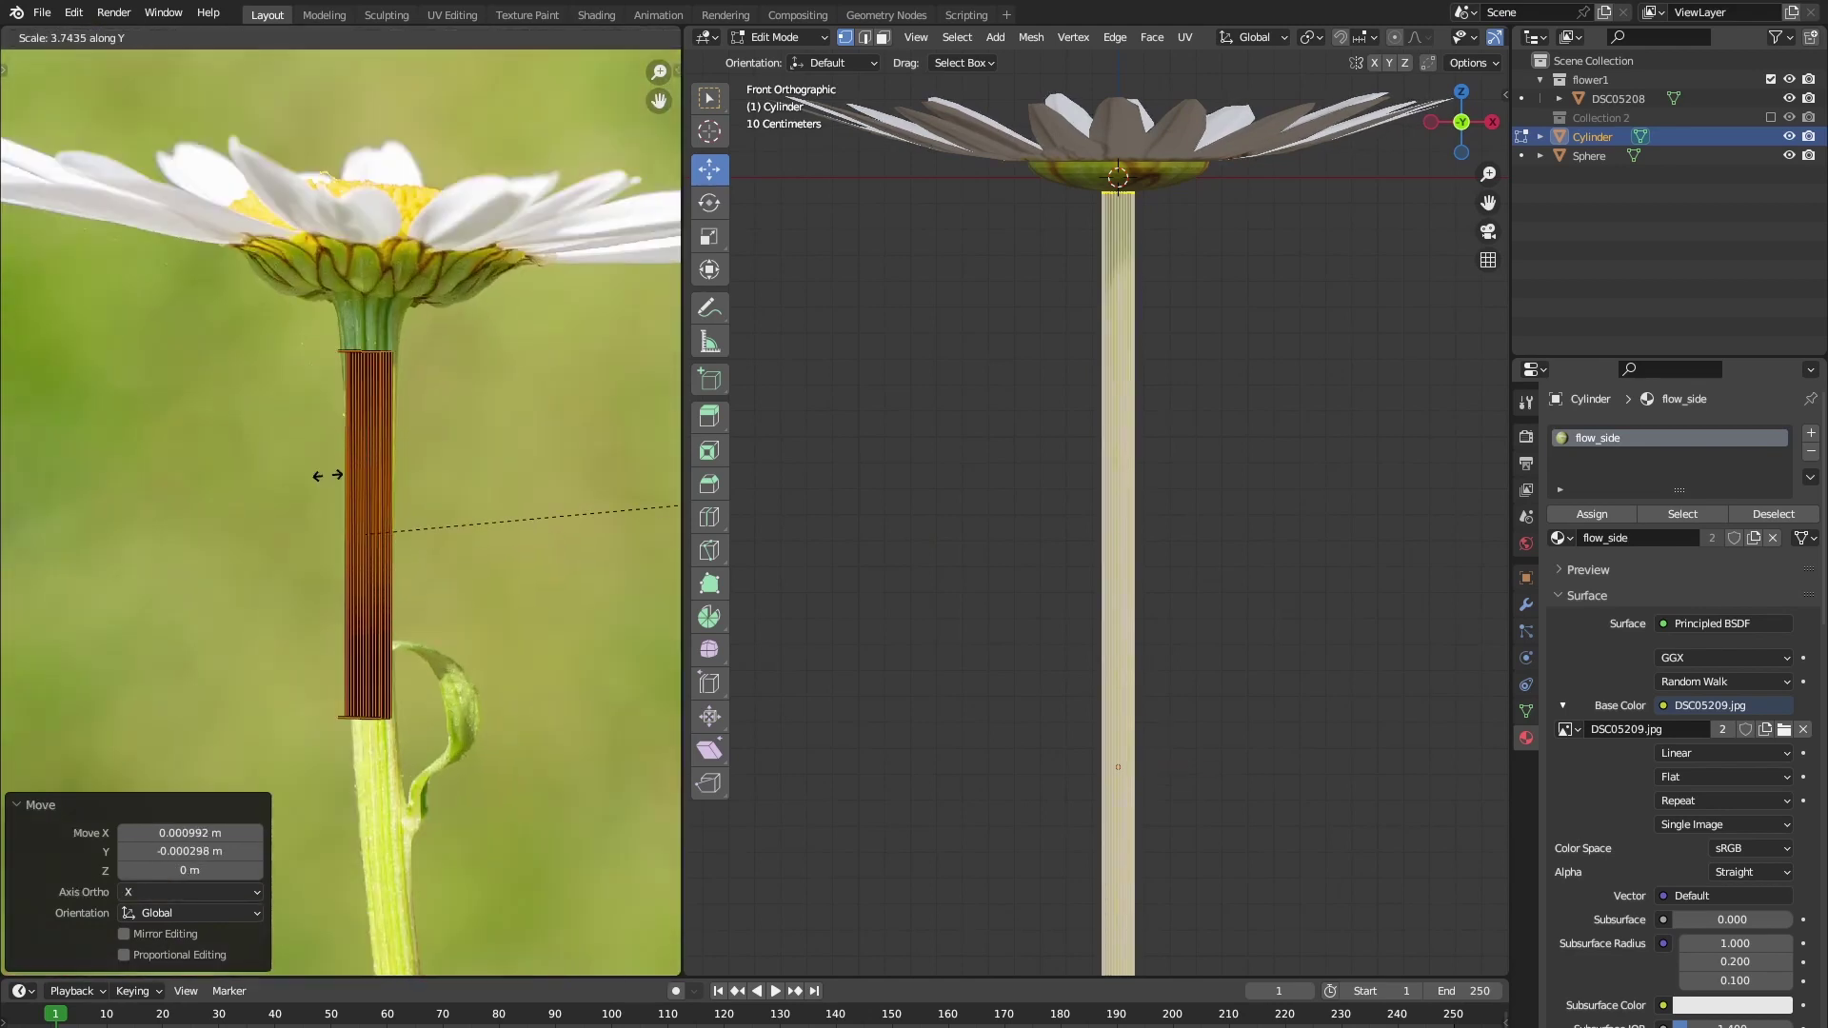
click(204, 514)
key(Tab)
click(993, 631)
key(Tab)
key(s)
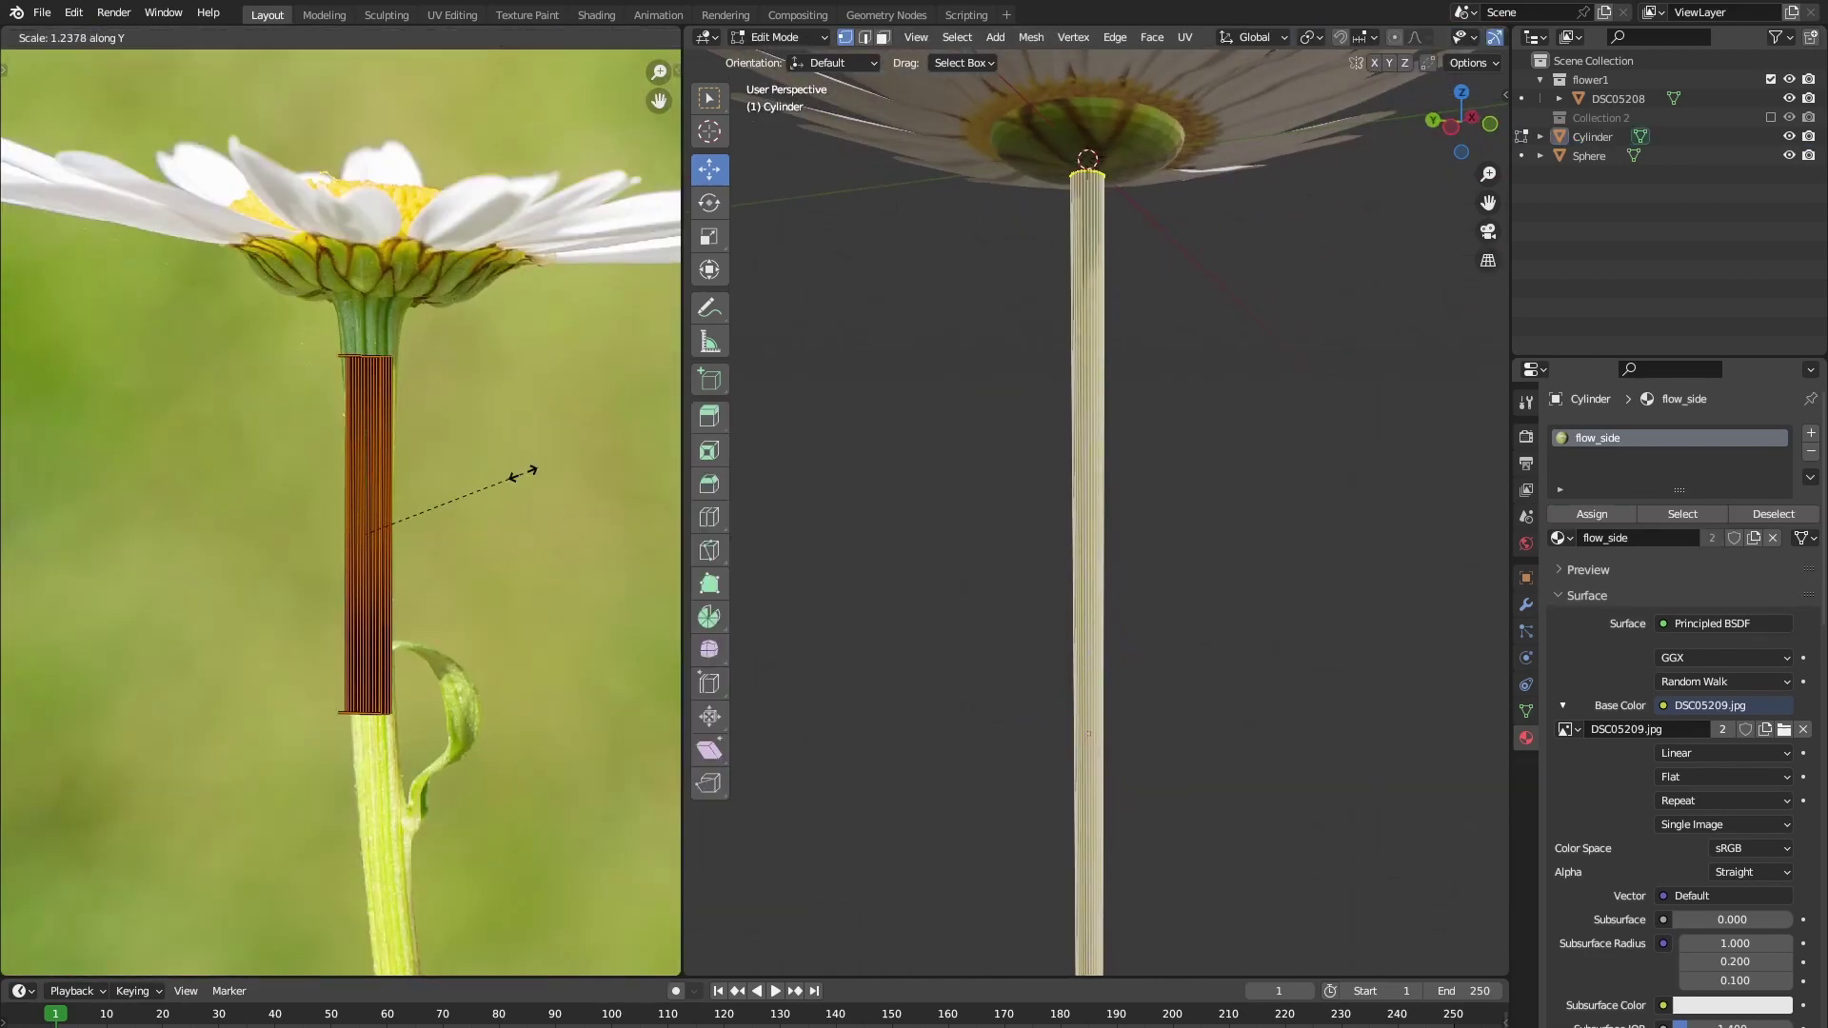
click(531, 477)
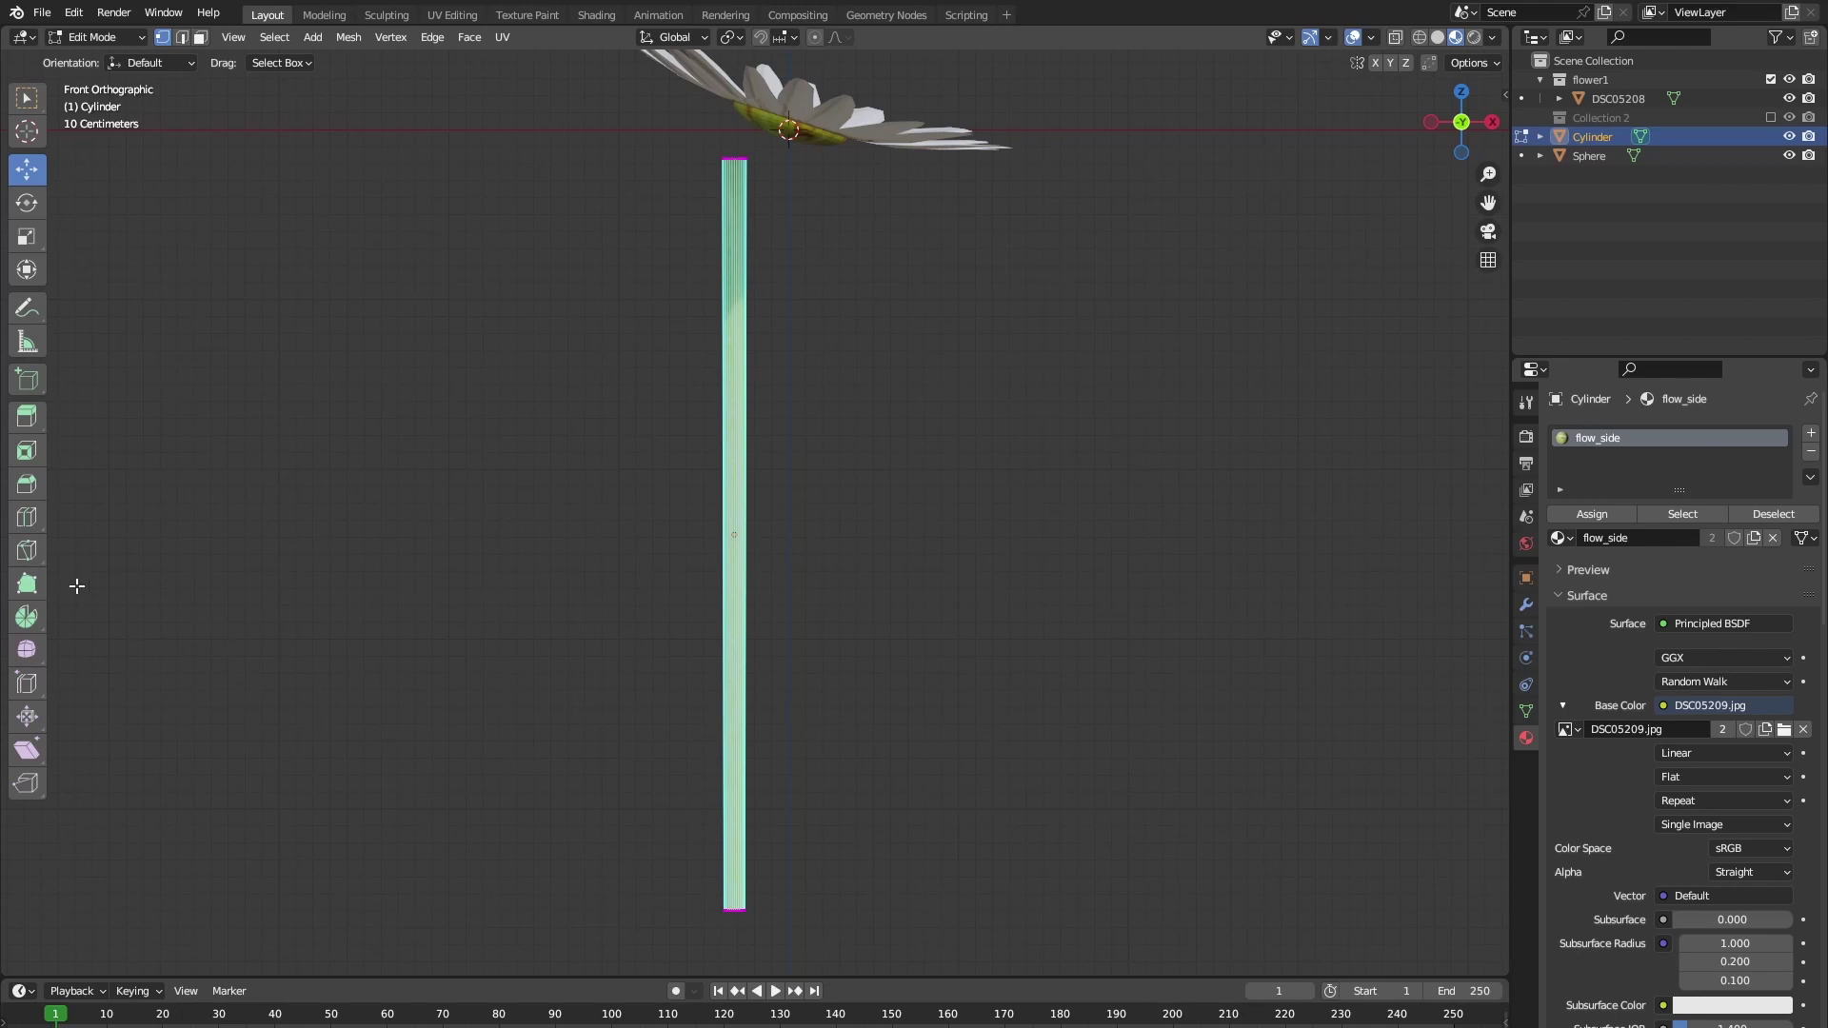
- Add 23 evenly spaced horizontal loop cuts along the stem
click(29, 519)
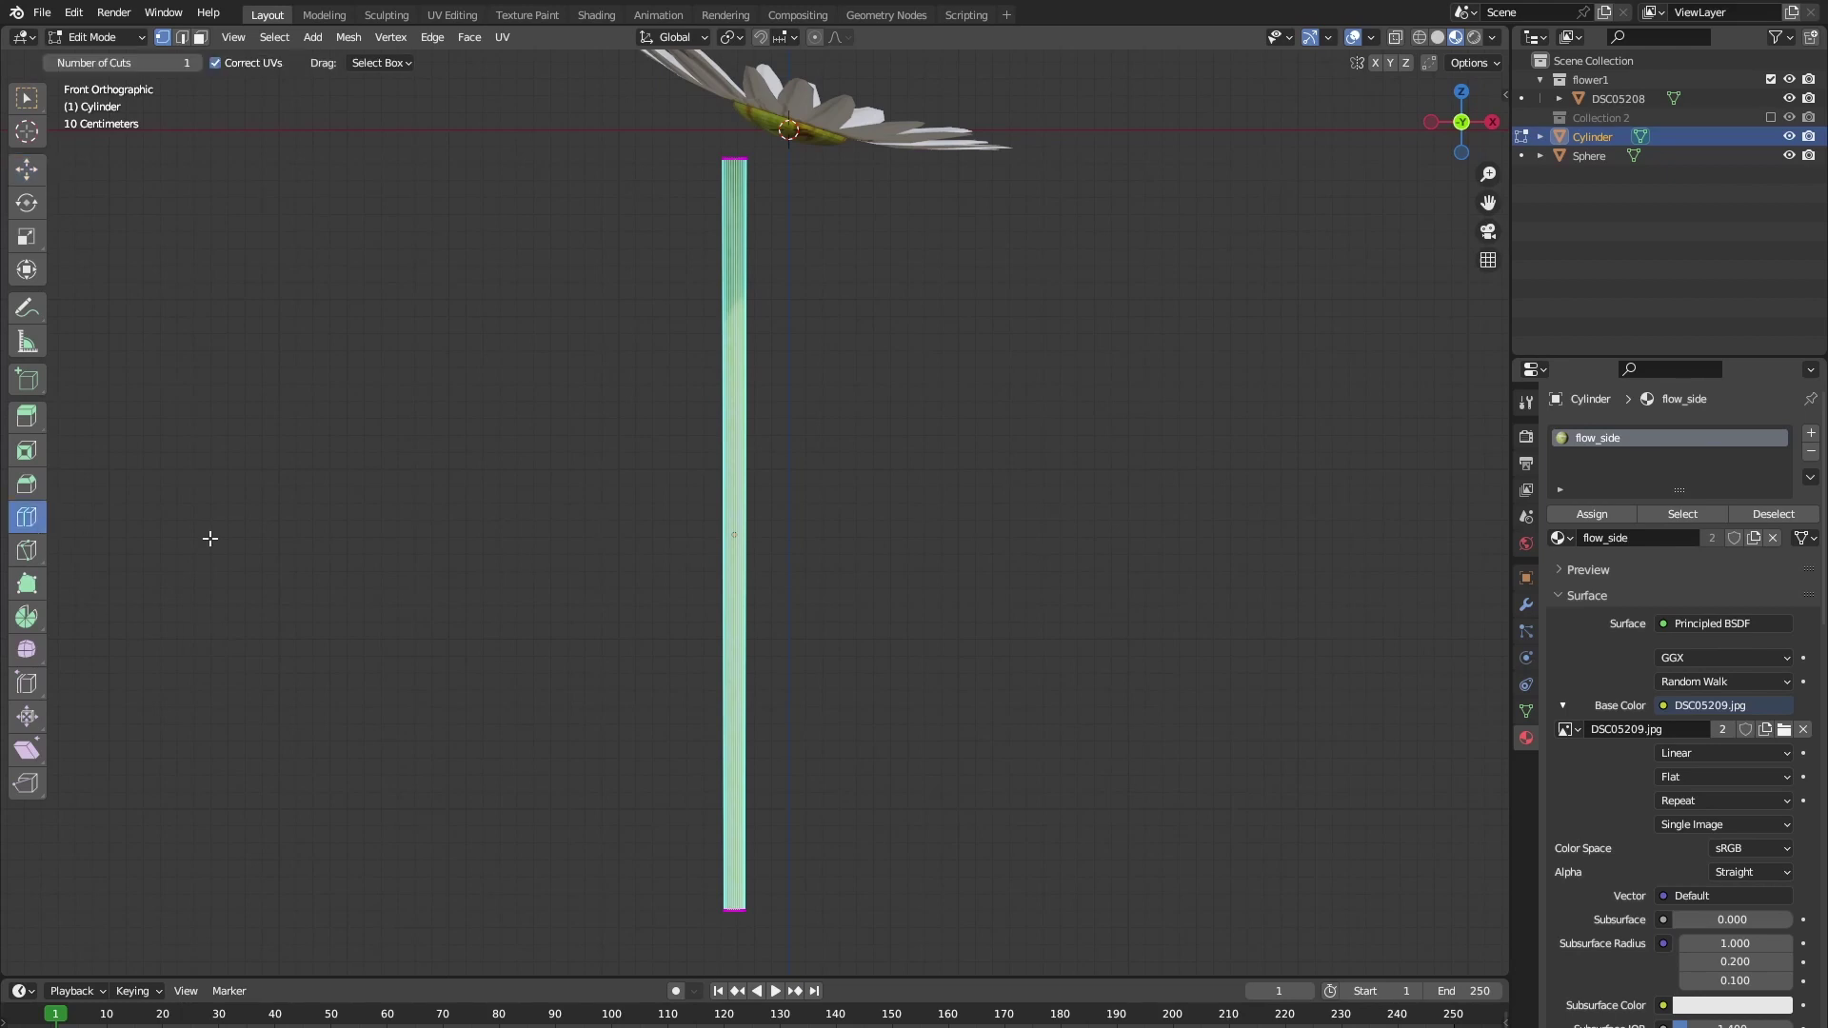
click(755, 591)
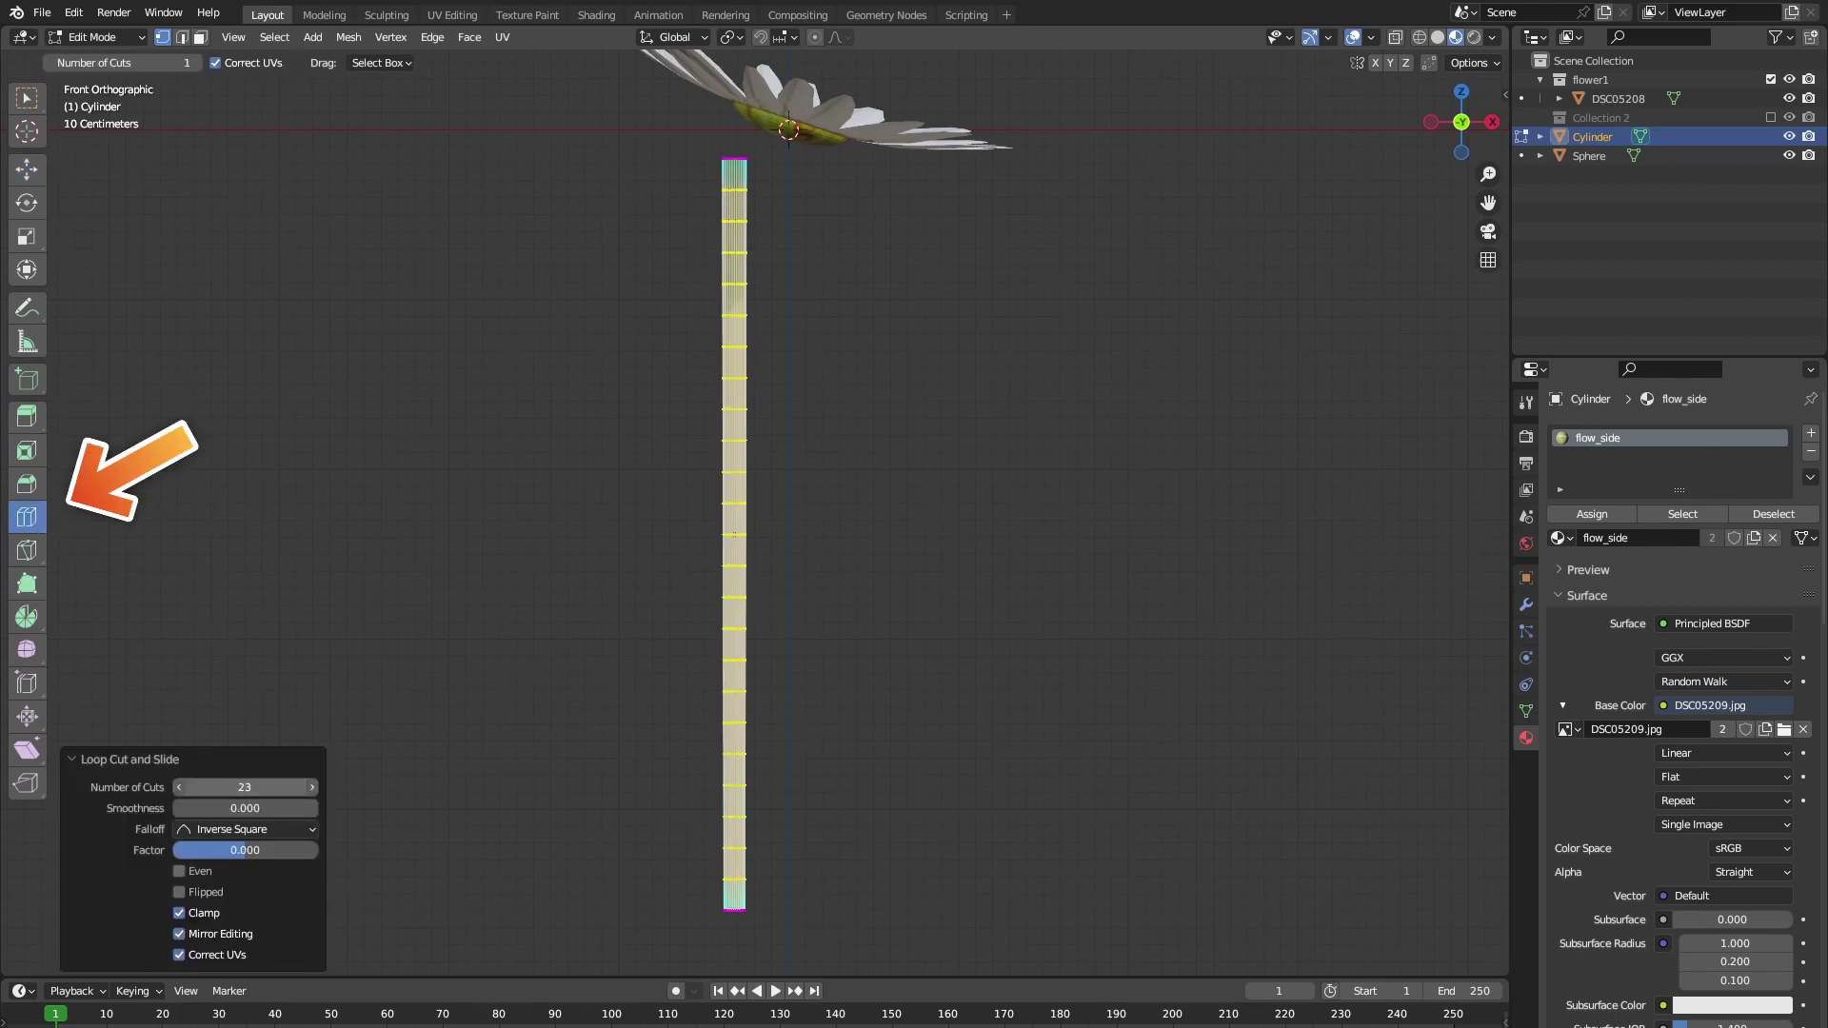
- Adjust the number of loop cuts and bend the stem sideways along X by -0.4484 m using proportional editing with a size of 2.594 m
drag(245, 787, 276, 787)
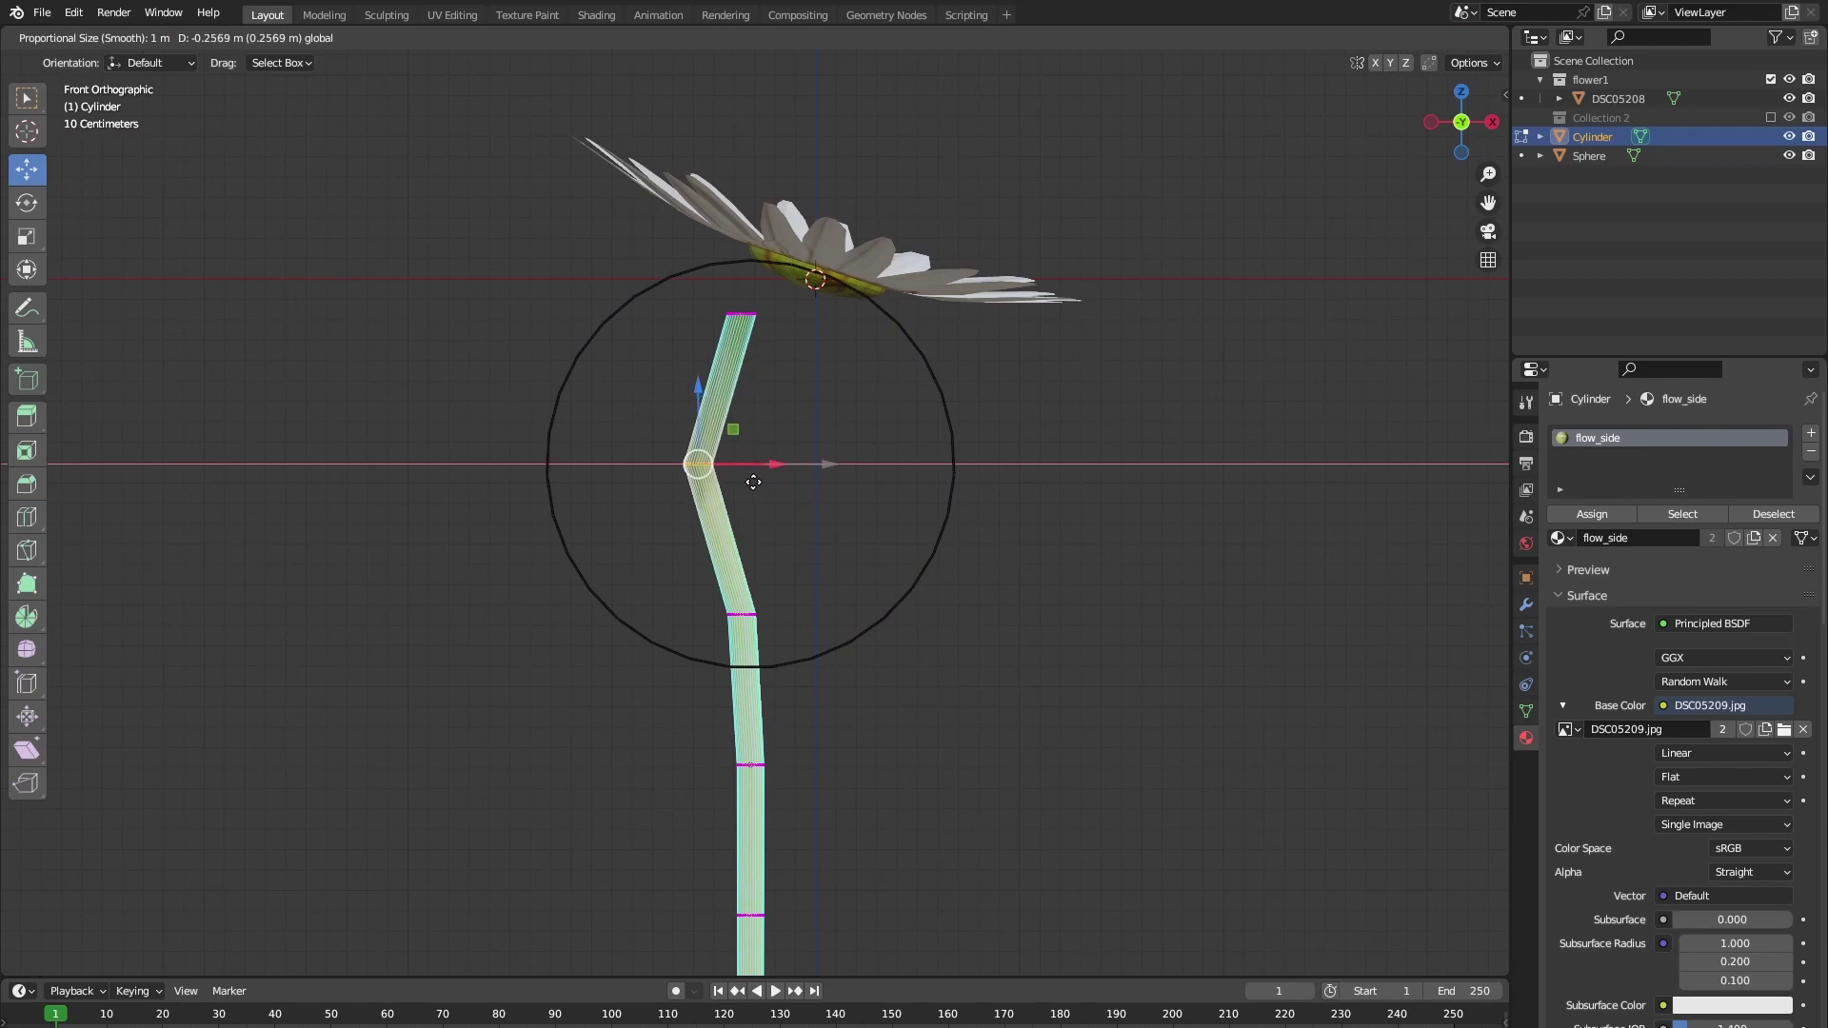
scroll(728, 503, down, 4)
drag(743, 505, 714, 501)
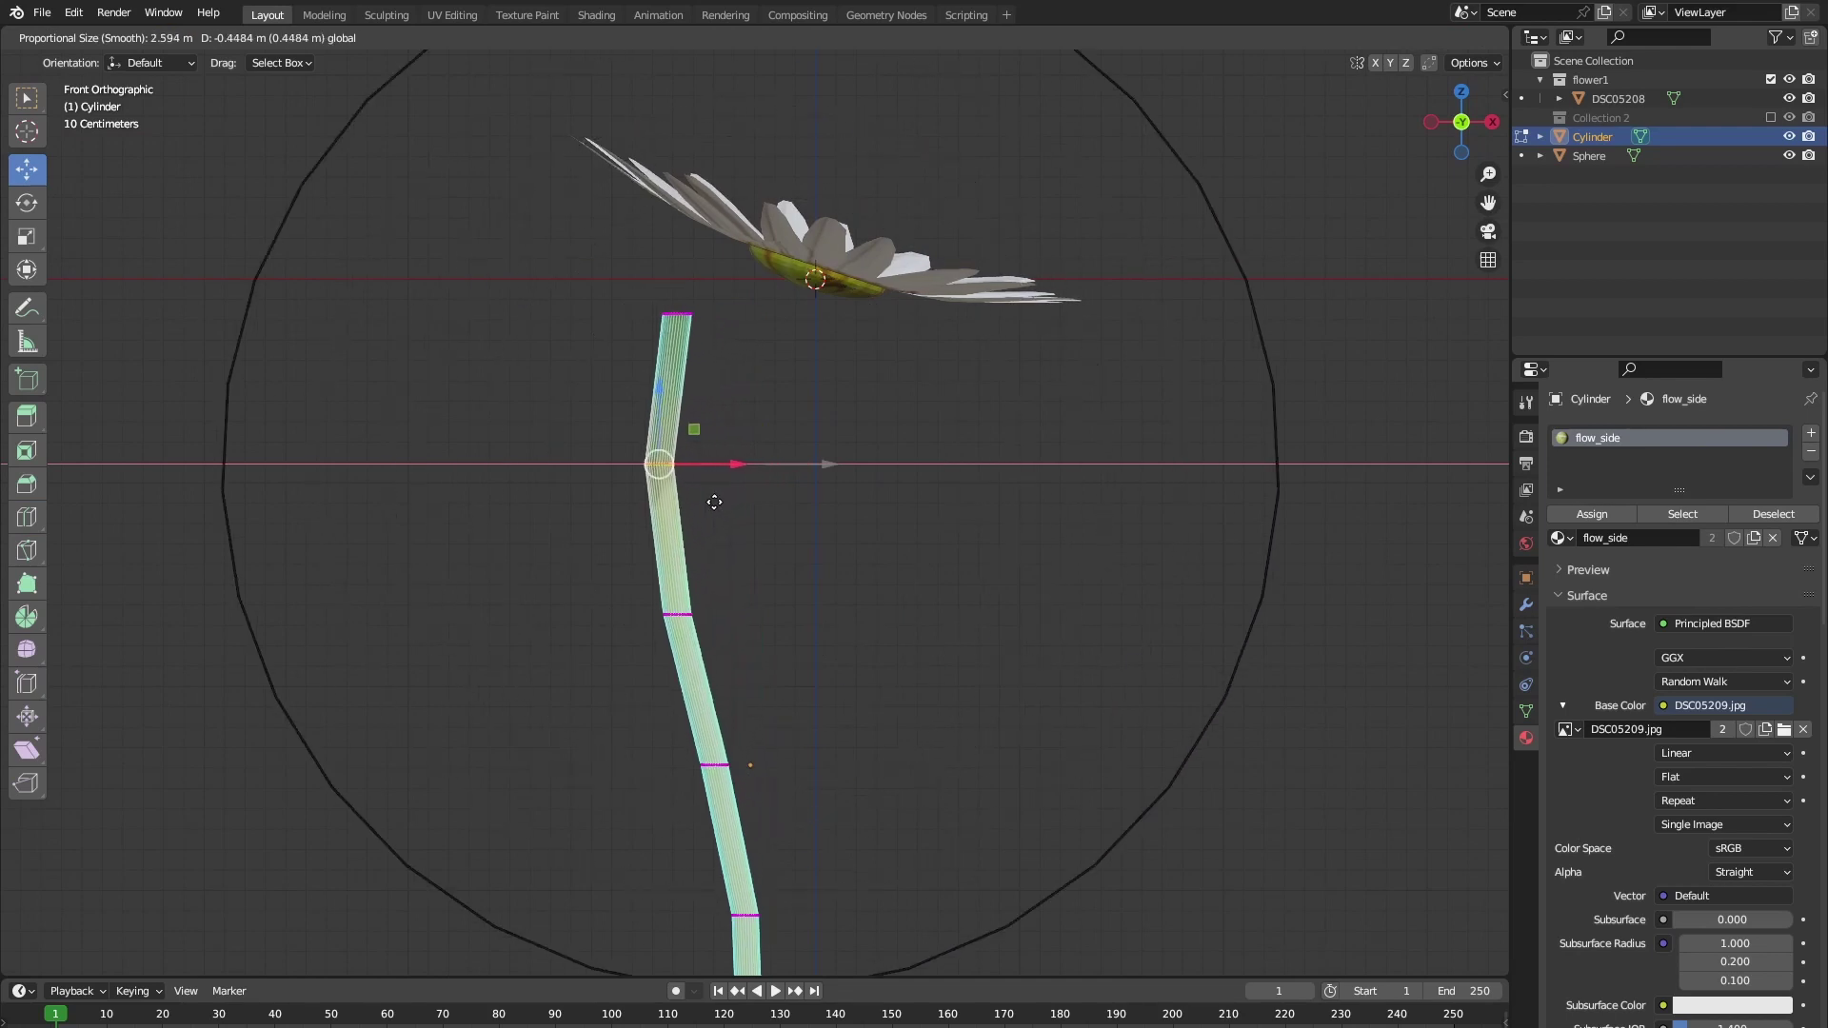
drag(714, 502, 714, 502)
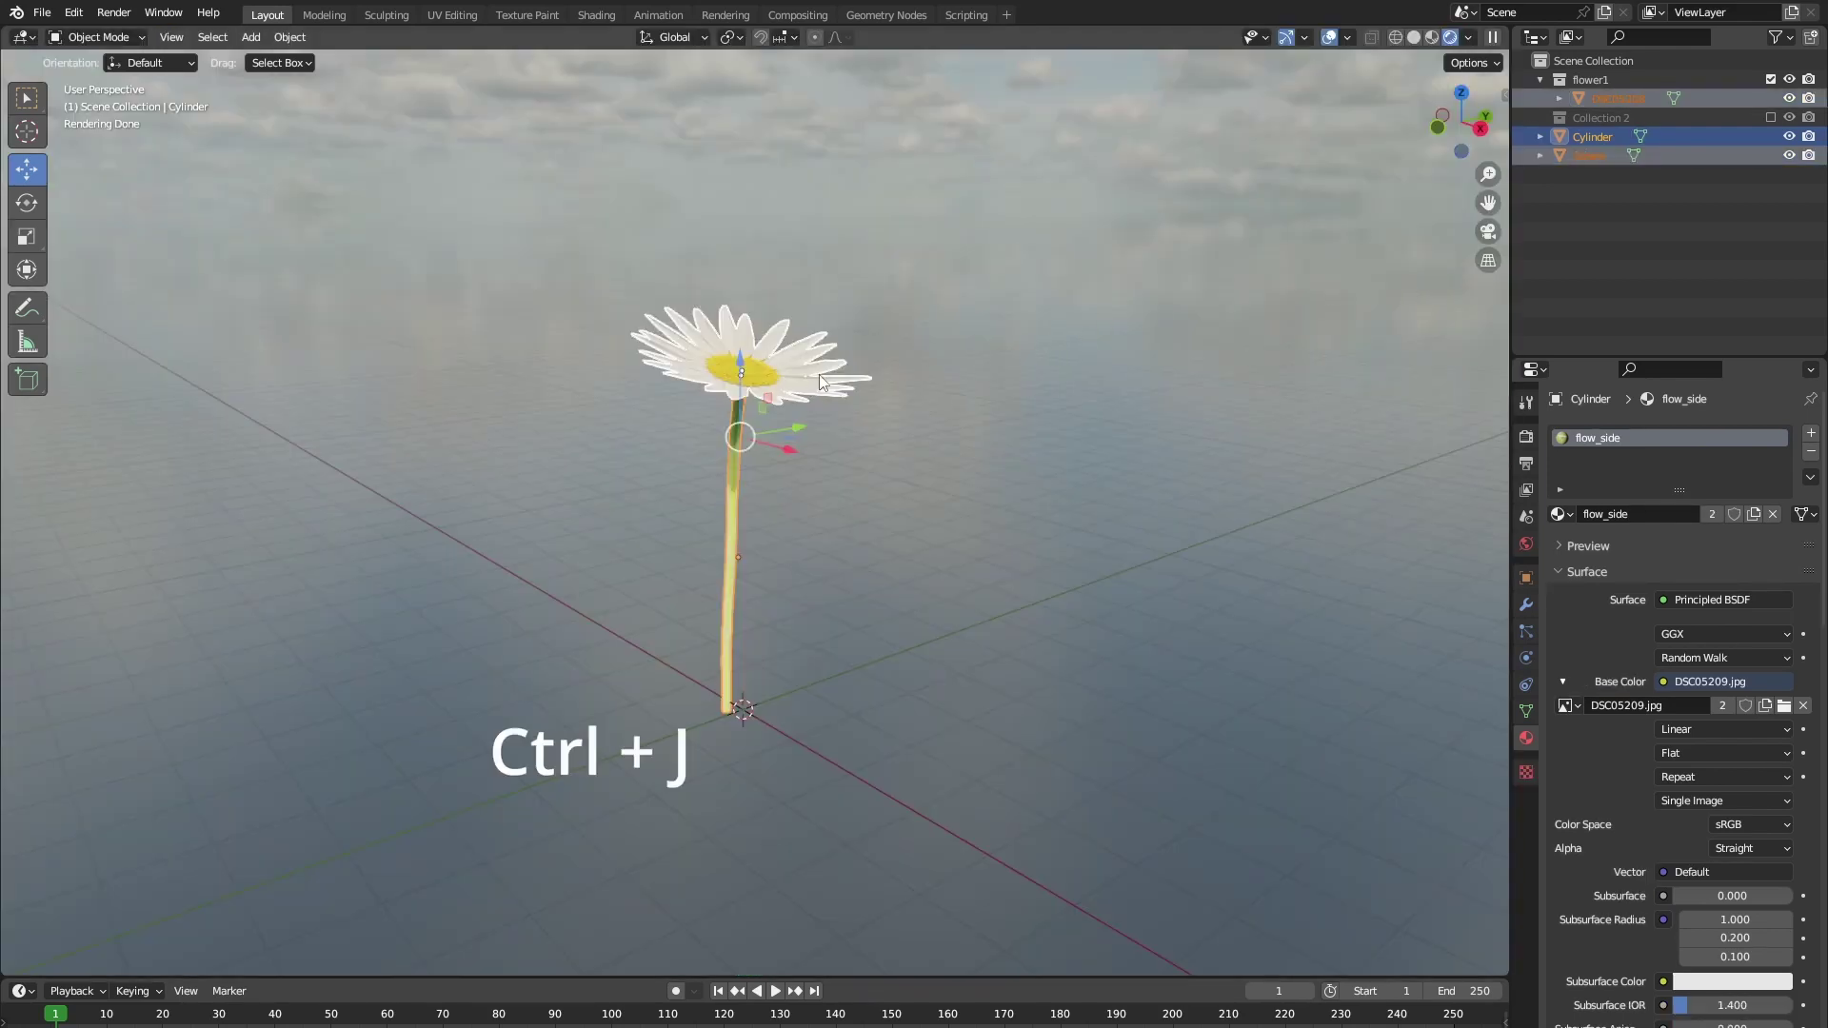
- Join the flower head, green base and stem into one object and move it along X so the stem's foot sits on the world origin
key(ctrl+j)
middle_drag(838, 587, 918, 597)
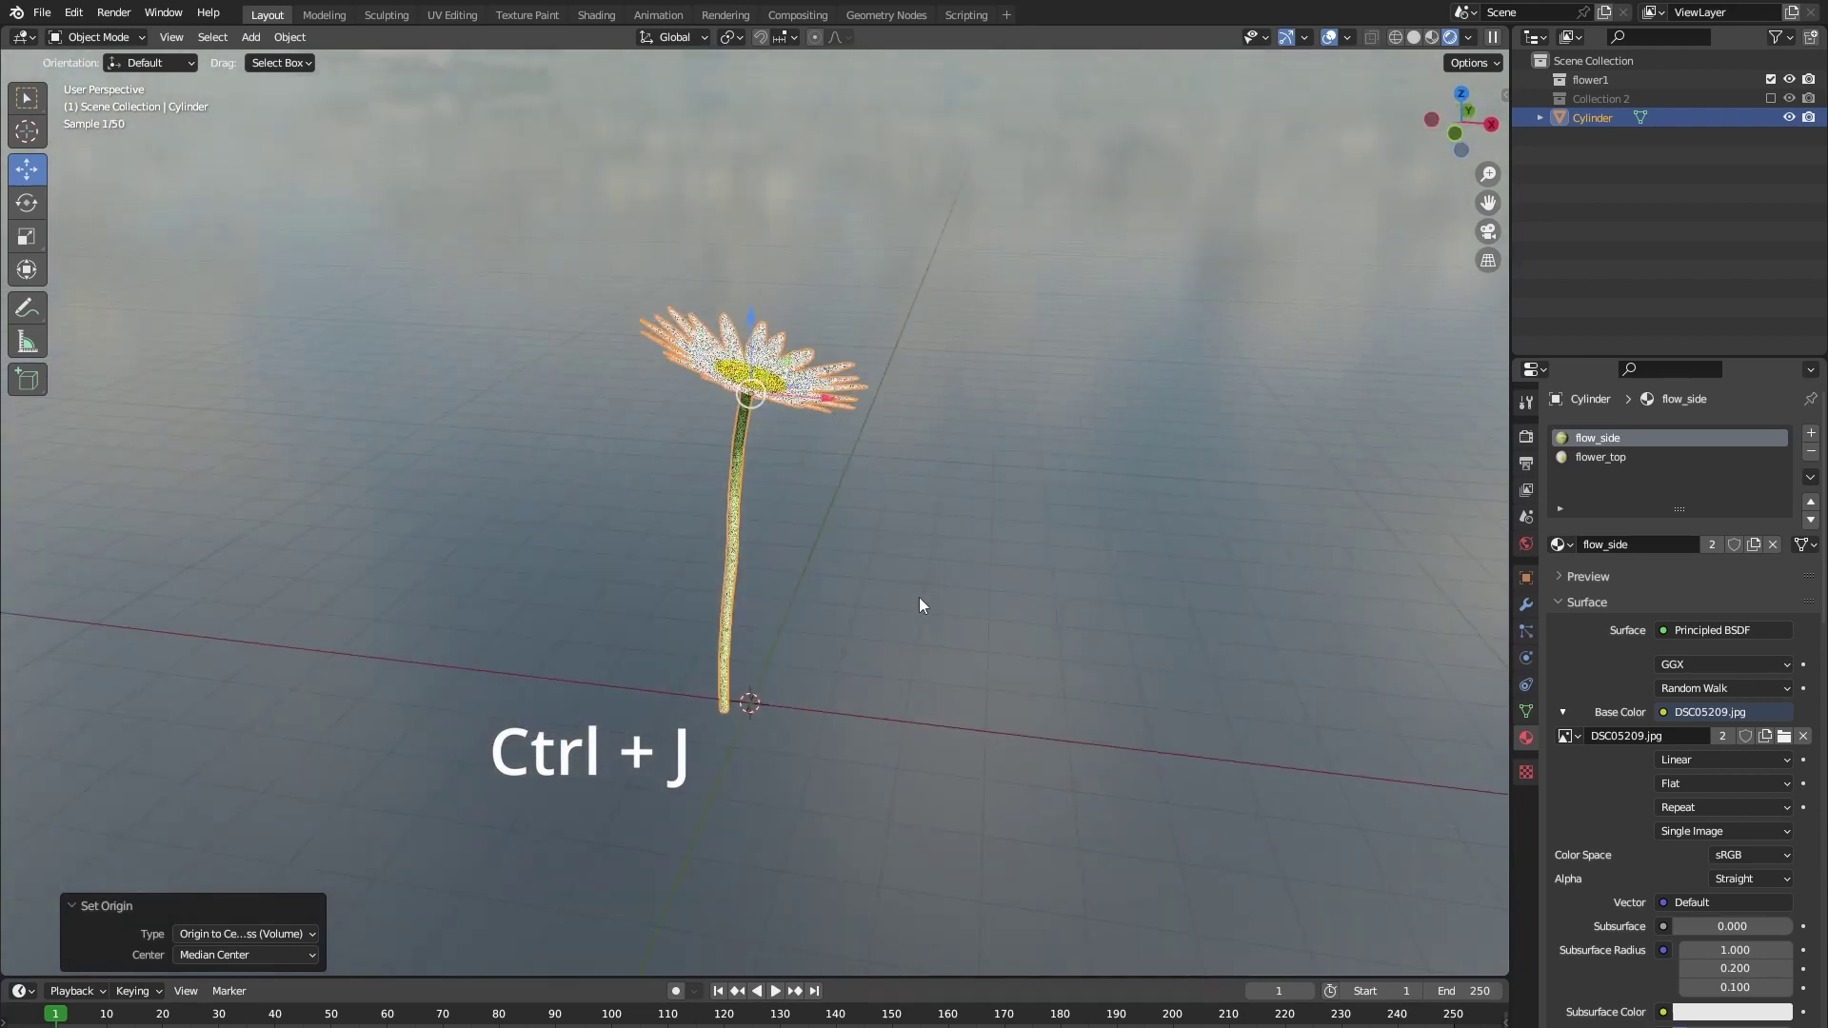
drag(829, 400, 859, 403)
click(994, 490)
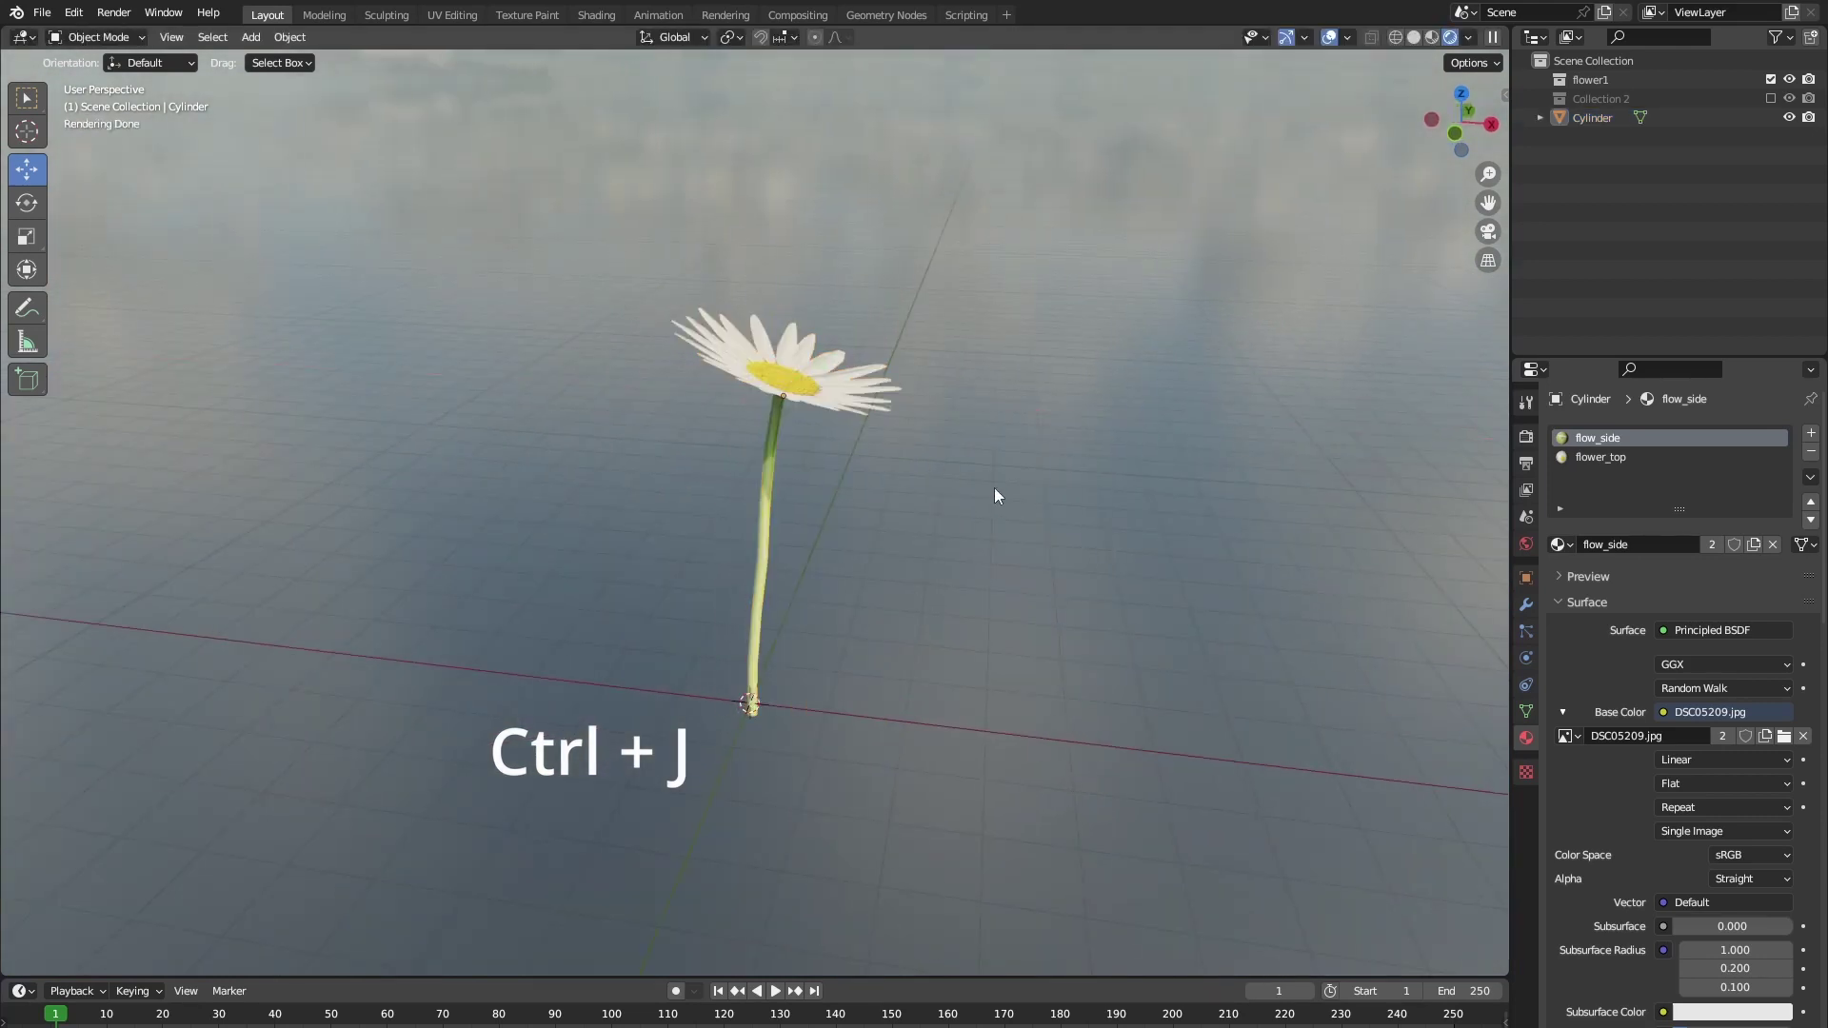
middle_drag(994, 489, 718, 472)
scroll(806, 505, down, 3)
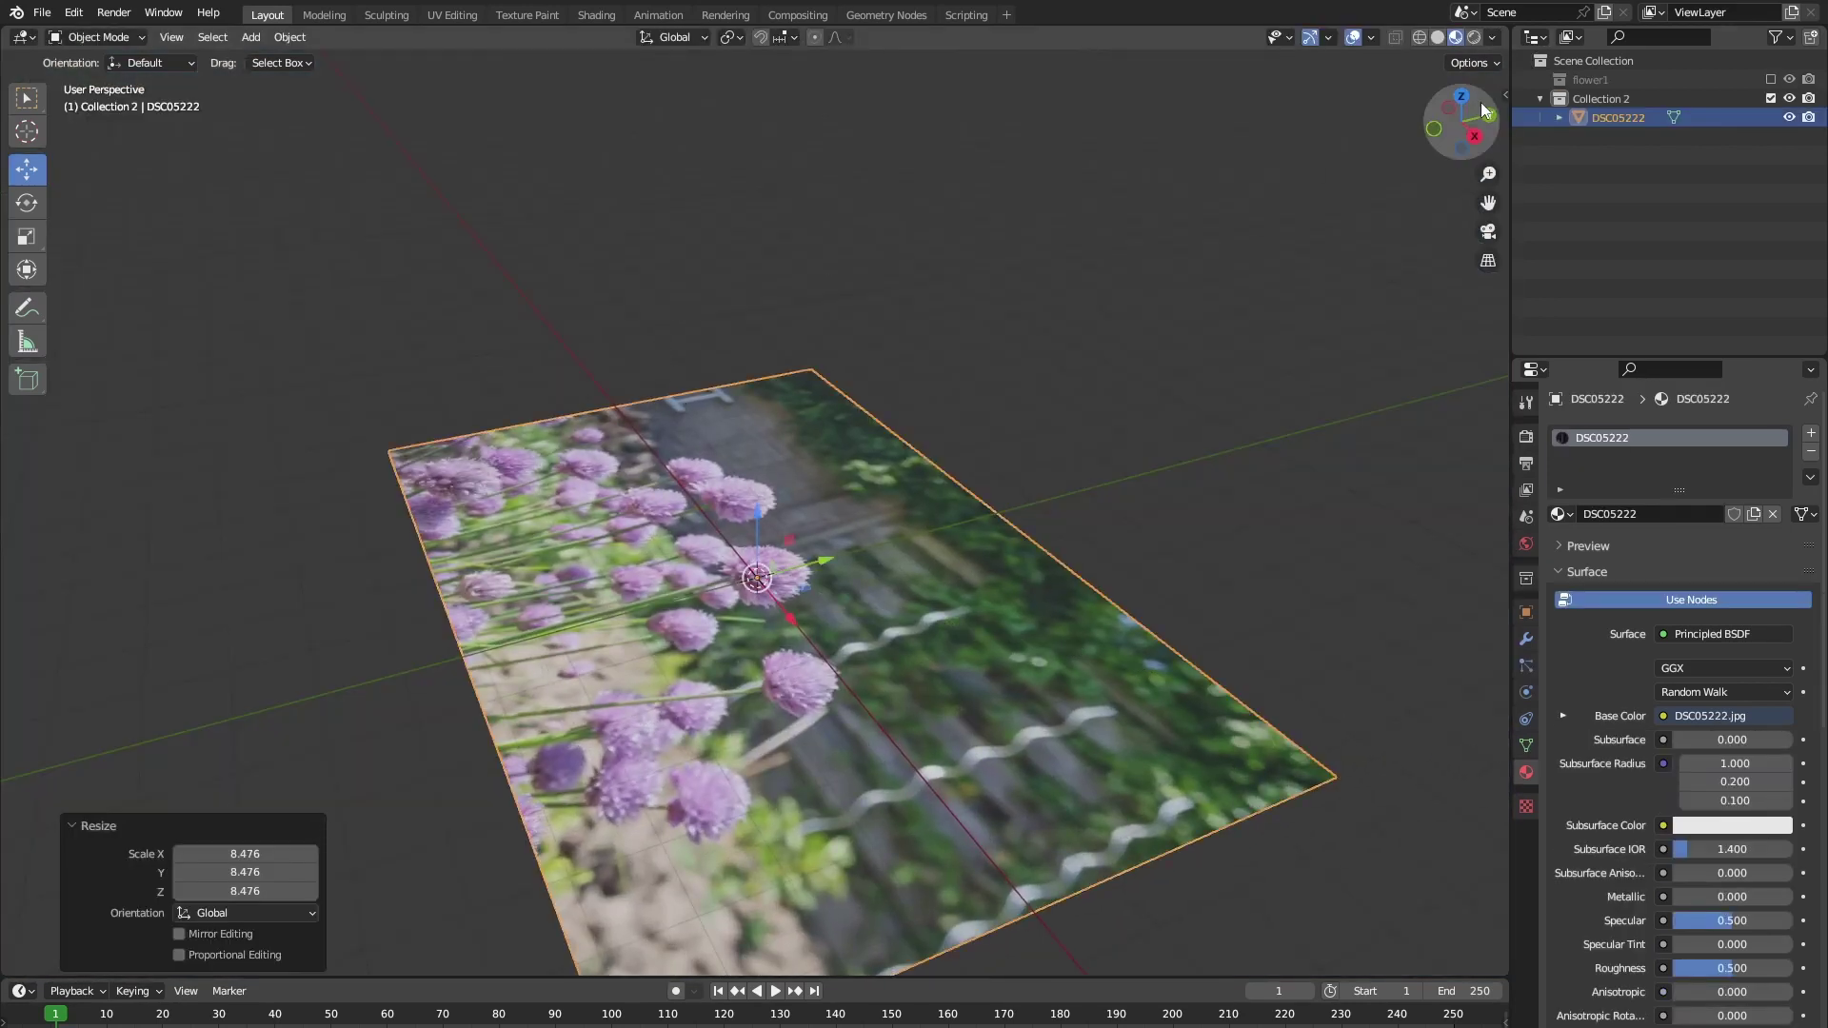
- Put the DSC05222 photo plane into Edit Mode in top view, using vertex selection with nothing selected
click(1471, 95)
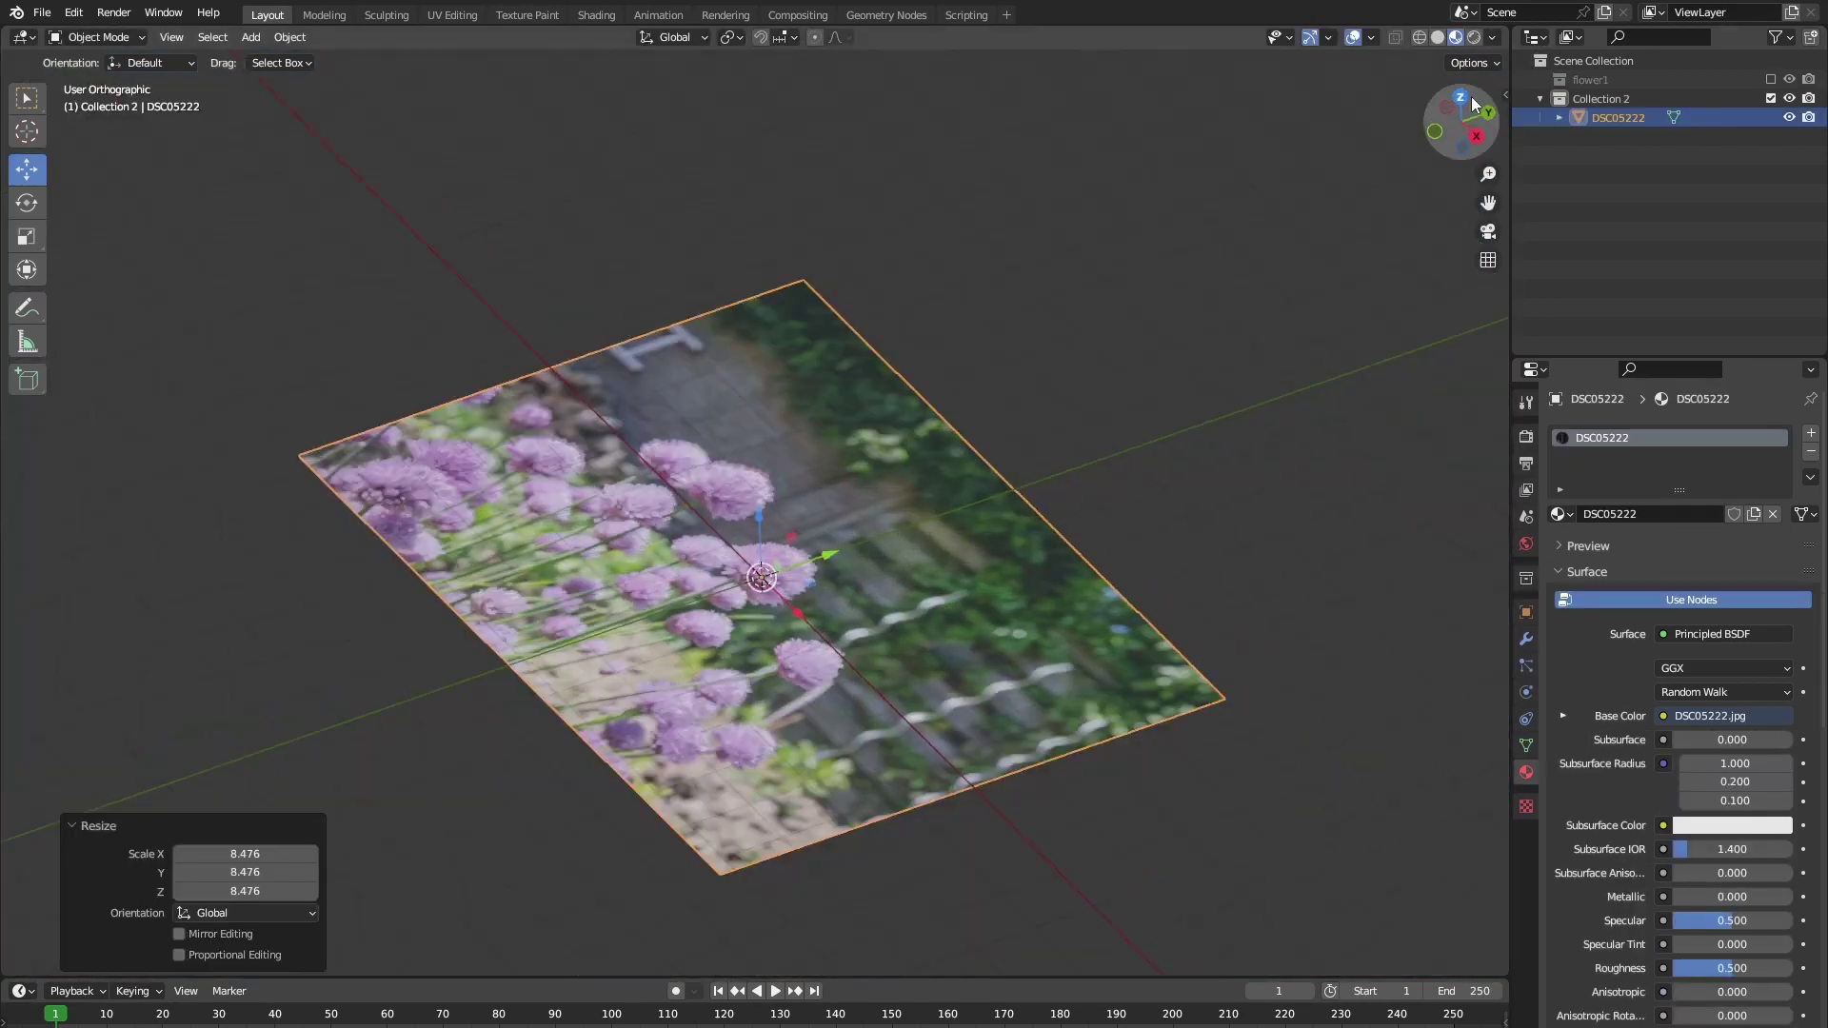
scroll(973, 472, up, 5)
key(Tab)
shift+middle_drag(972, 491, 883, 146)
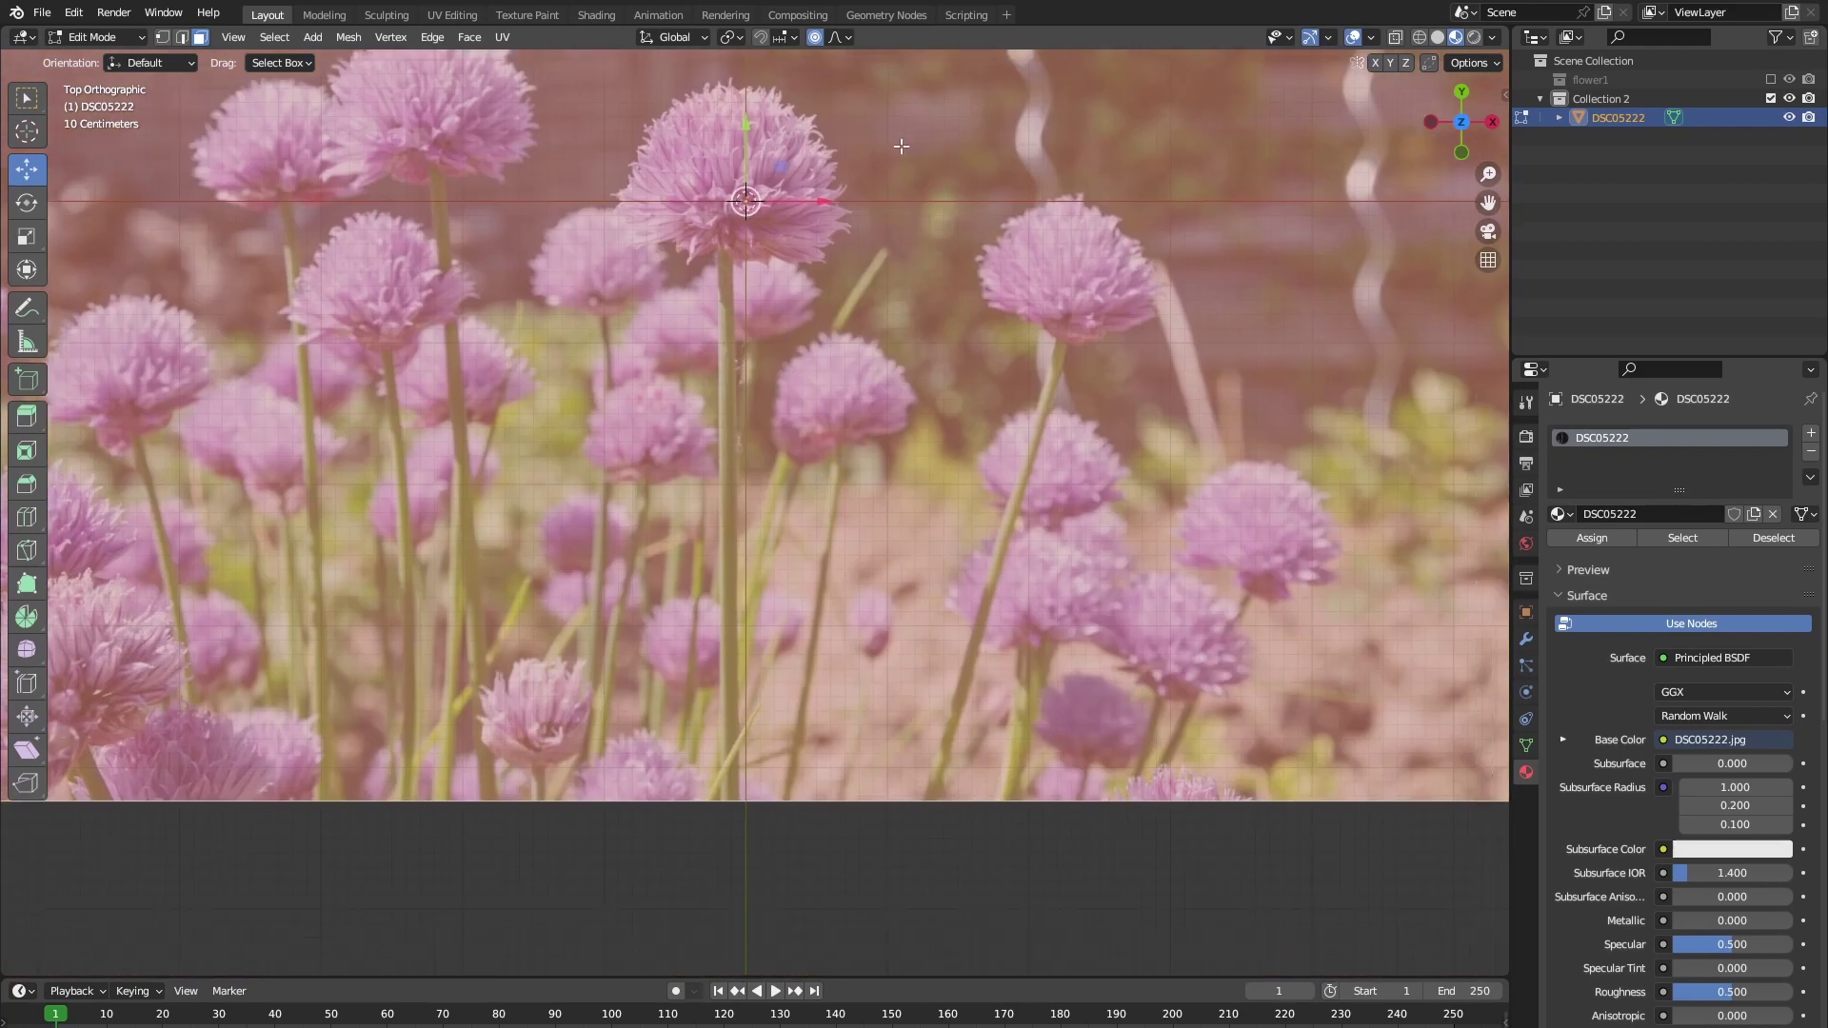
click(901, 145)
click(163, 39)
click(825, 382)
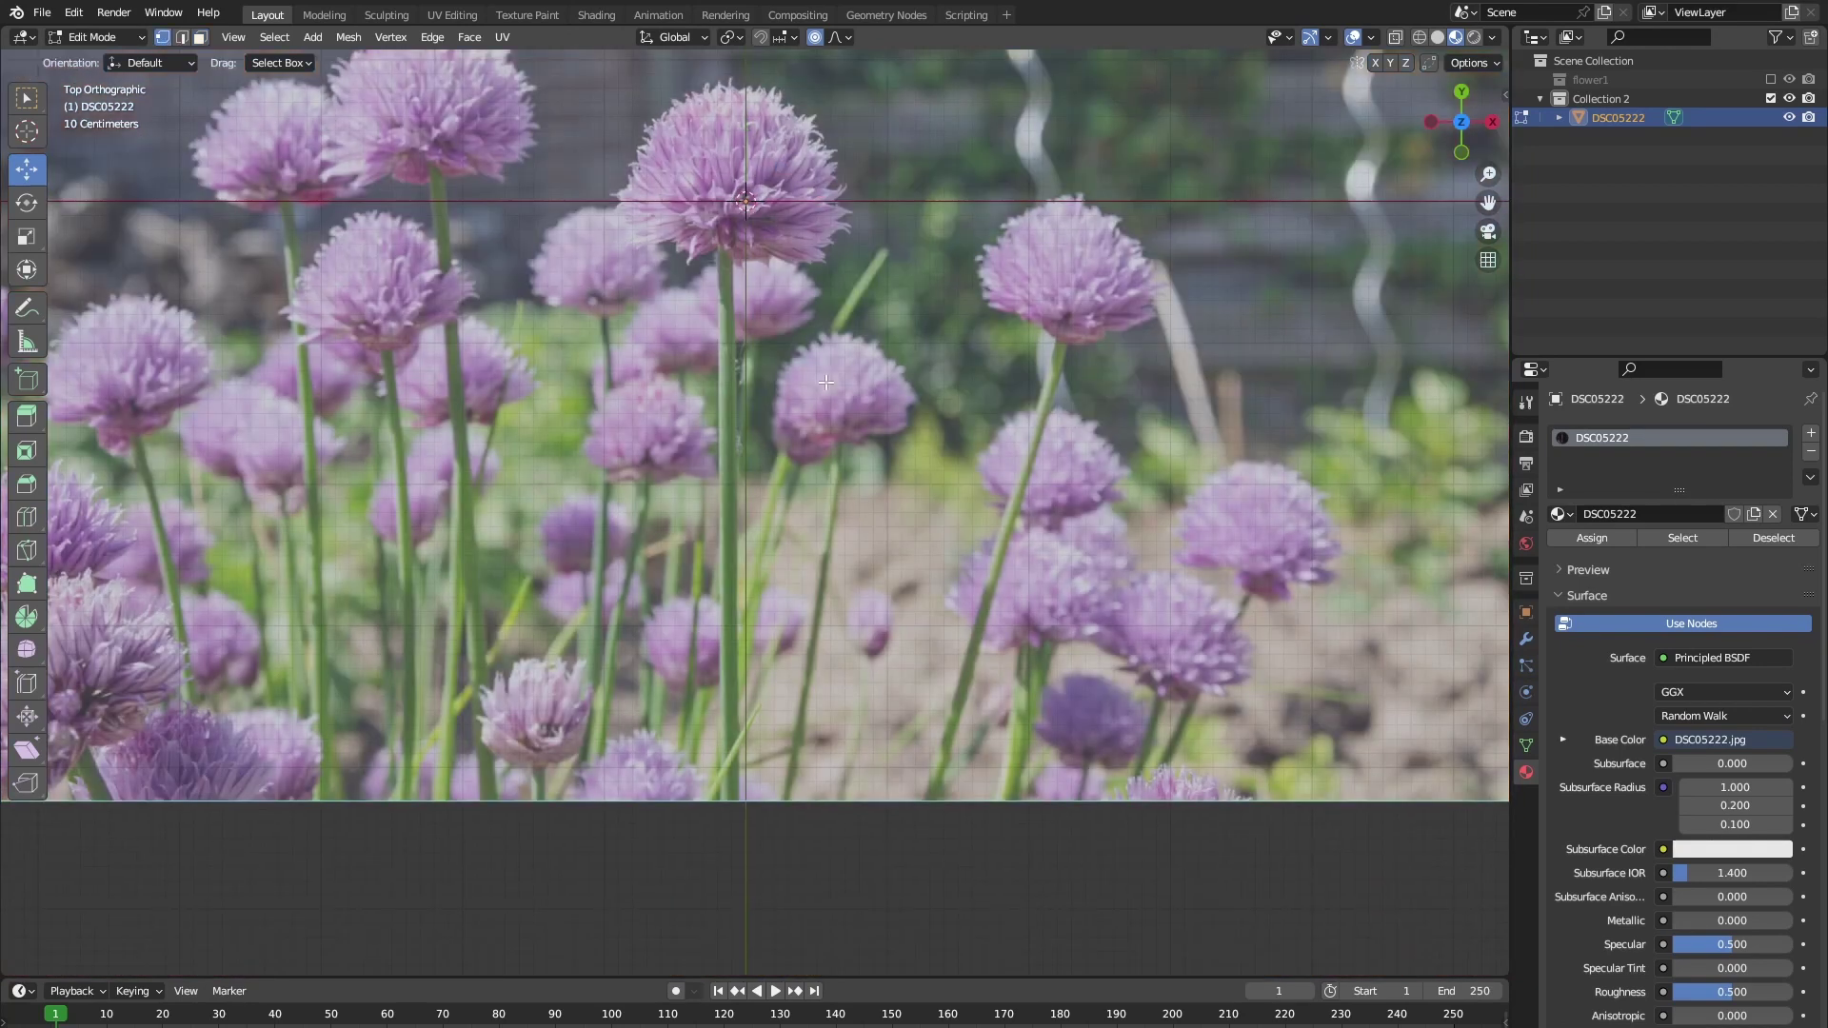
- Start a knife cut around the central purple flower, tracing the petal tips from the stem up its lower-left edge
scroll(731, 191, up, 6)
scroll(572, 334, up, 4)
key(k)
click(360, 400)
shift+middle_drag(360, 400, 664, 722)
click(502, 431)
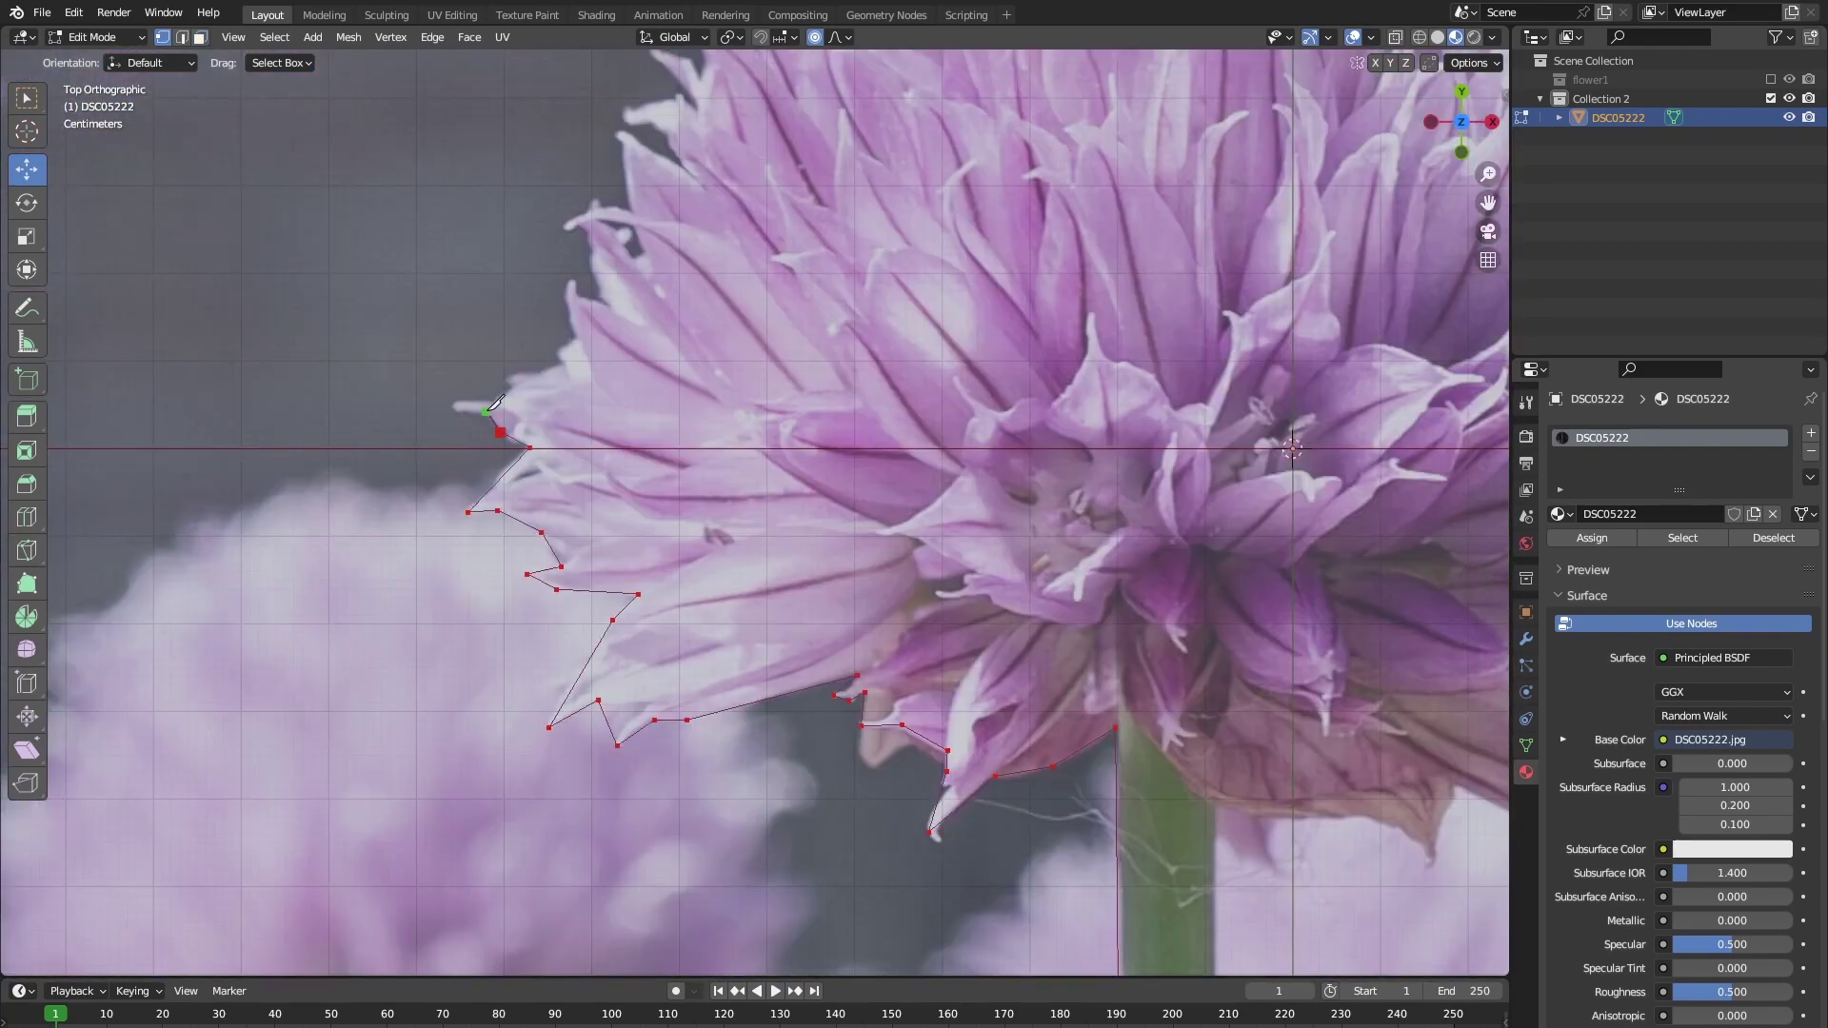
- Continue the knife outline petal by petal up the left edge of the purple flower head
shift+middle_drag(502, 431, 483, 861)
click(624, 551)
click(683, 543)
click(689, 471)
click(716, 416)
click(710, 379)
shift+middle_drag(710, 379, 405, 572)
scroll(405, 573, up, 2)
click(682, 364)
click(706, 322)
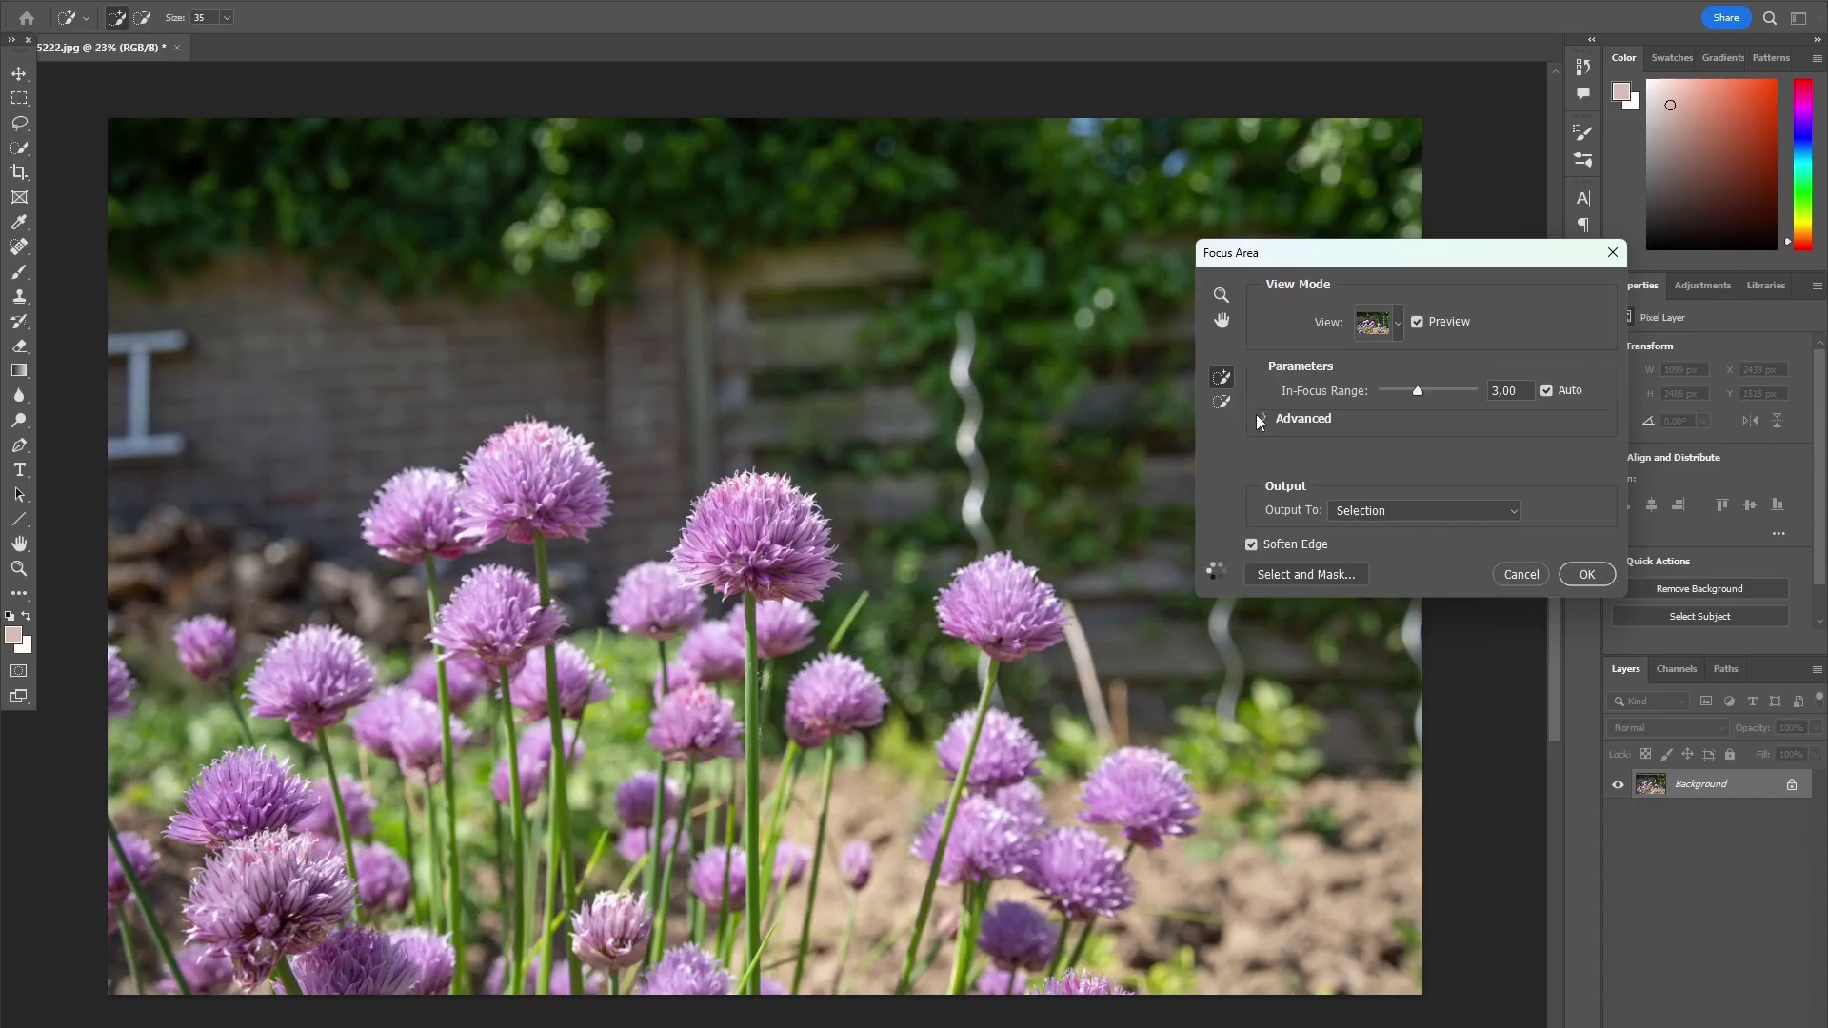
- Switch to Photoshop, isolate the central purple flower on a transparent background with Focus Area and export the cut-out as flower2.png
alt+scroll(722, 632, up, 5)
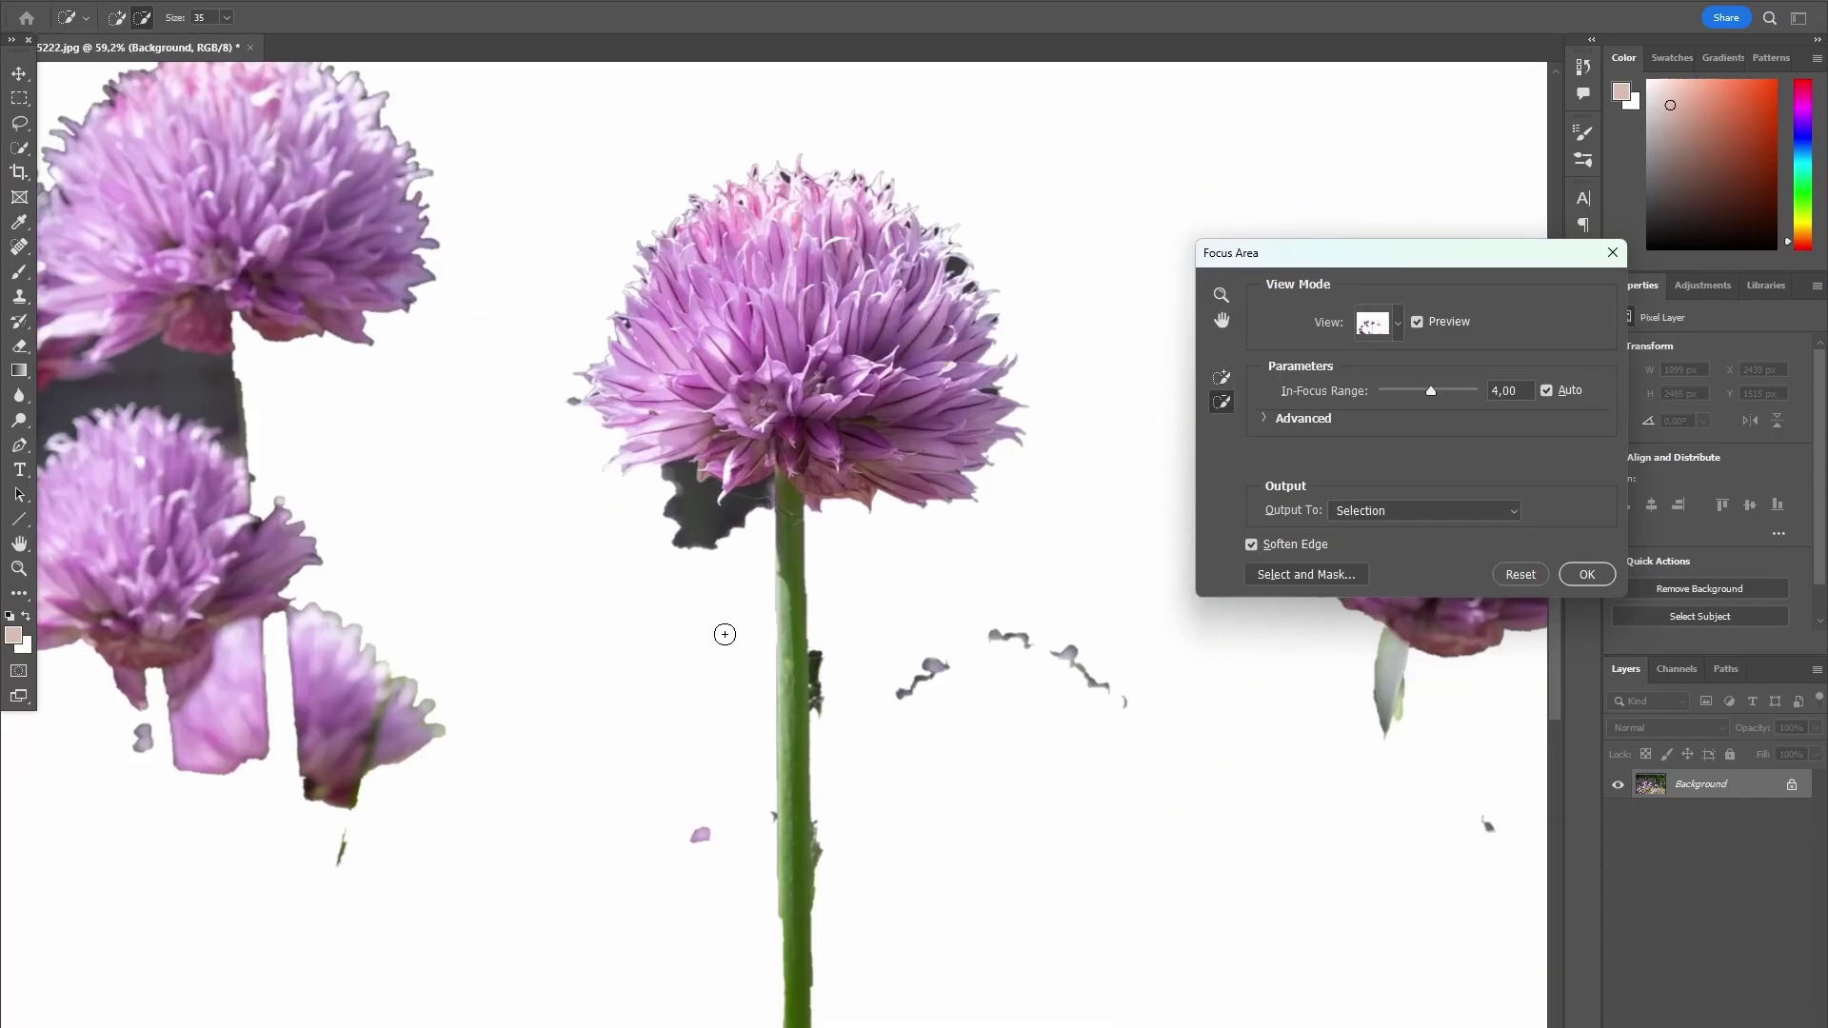
alt+scroll(923, 728, down, 5)
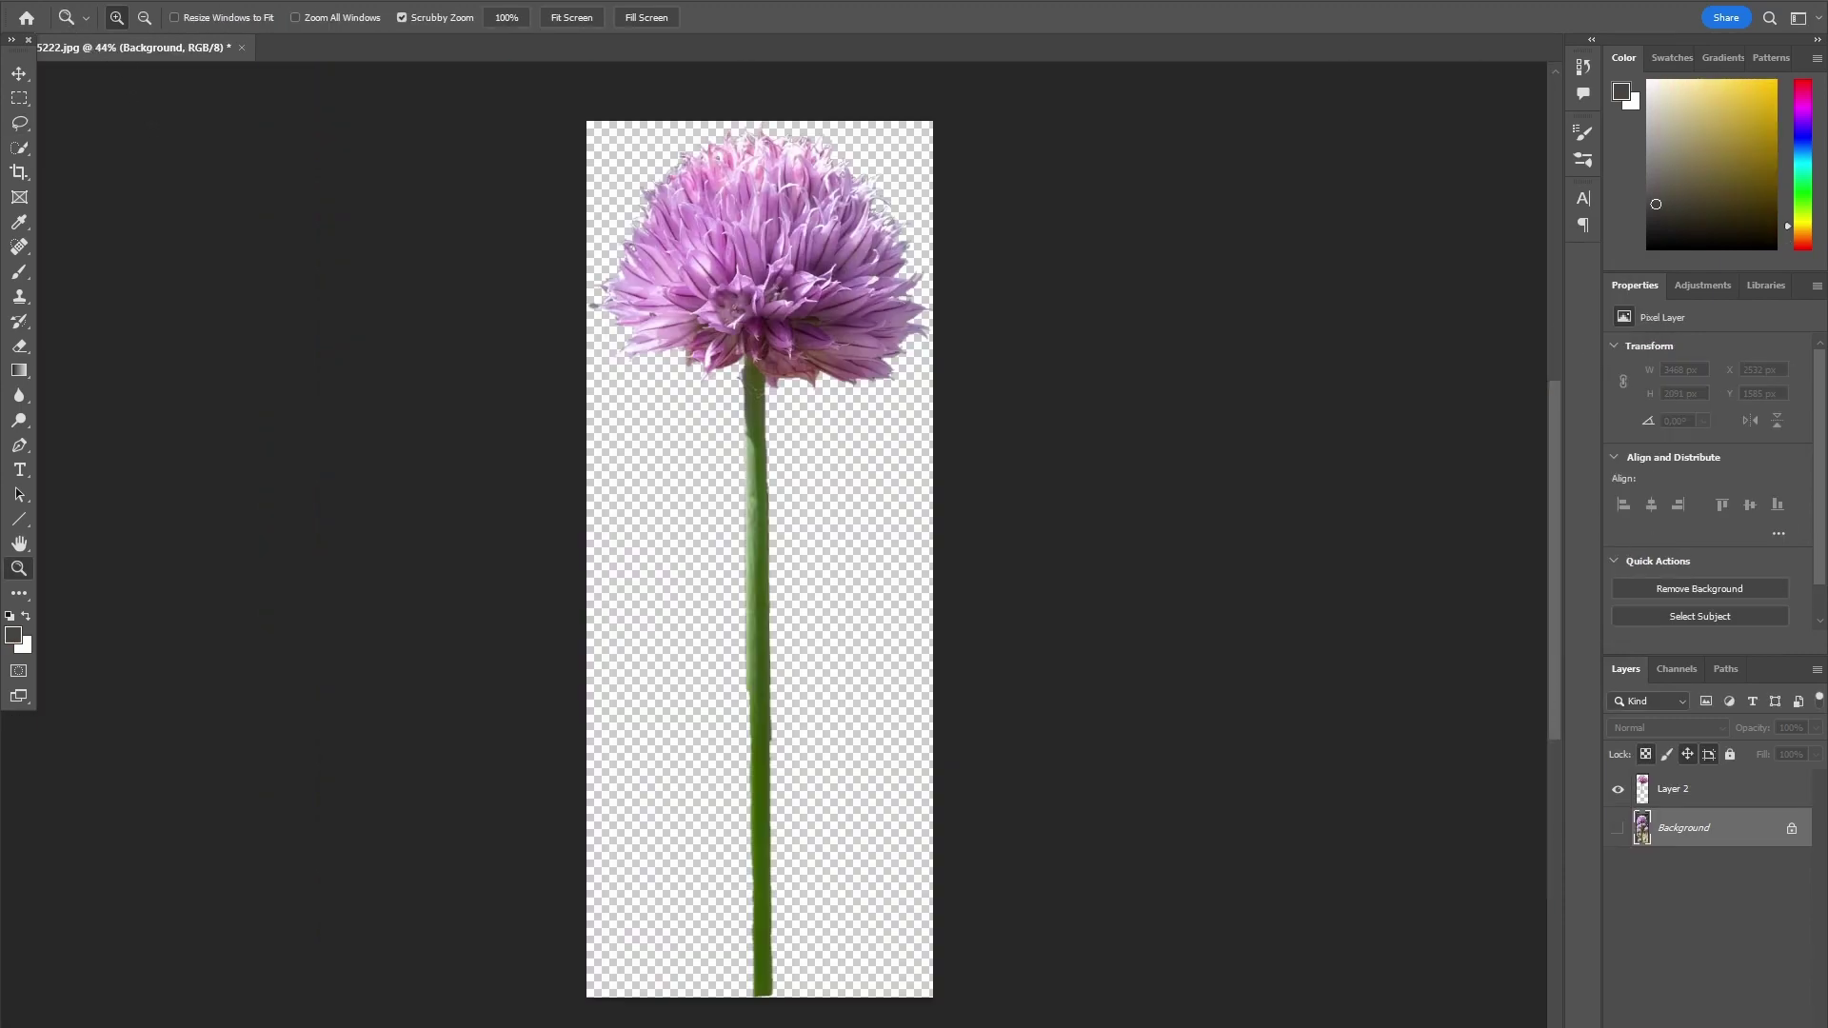
click(40, 0)
mouse_move(70, 0)
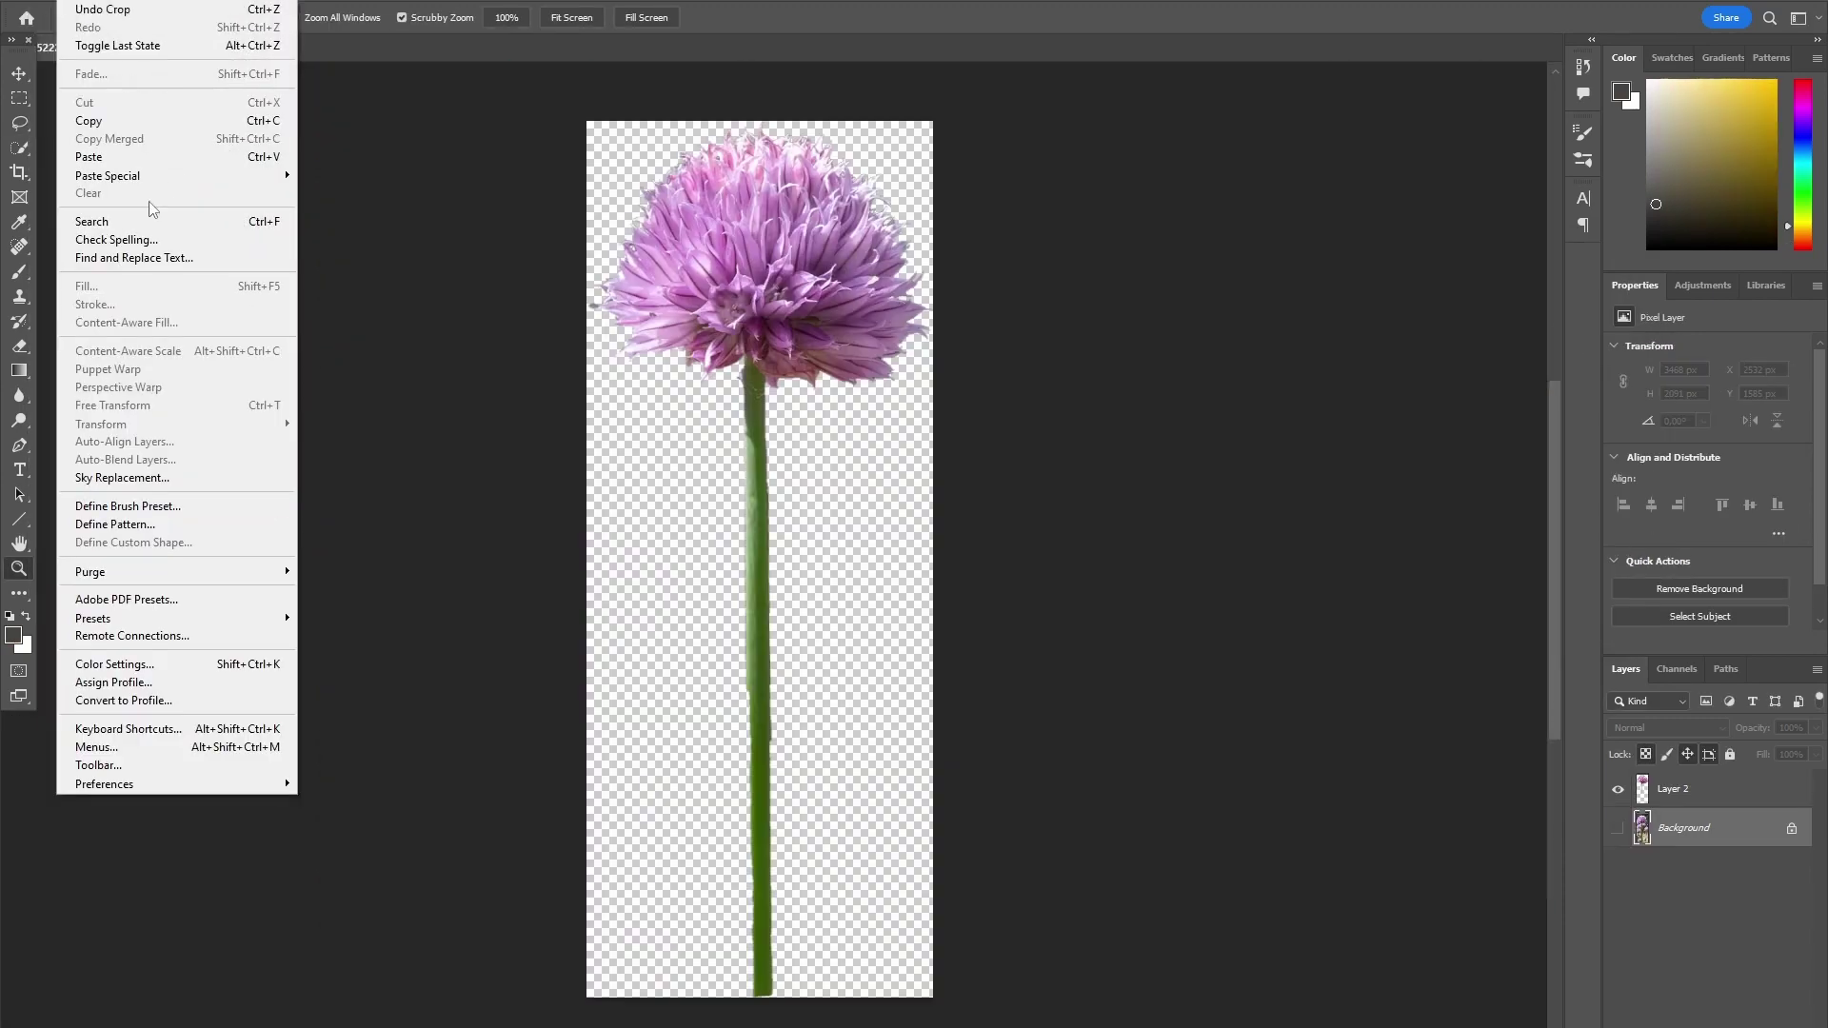
key(Left)
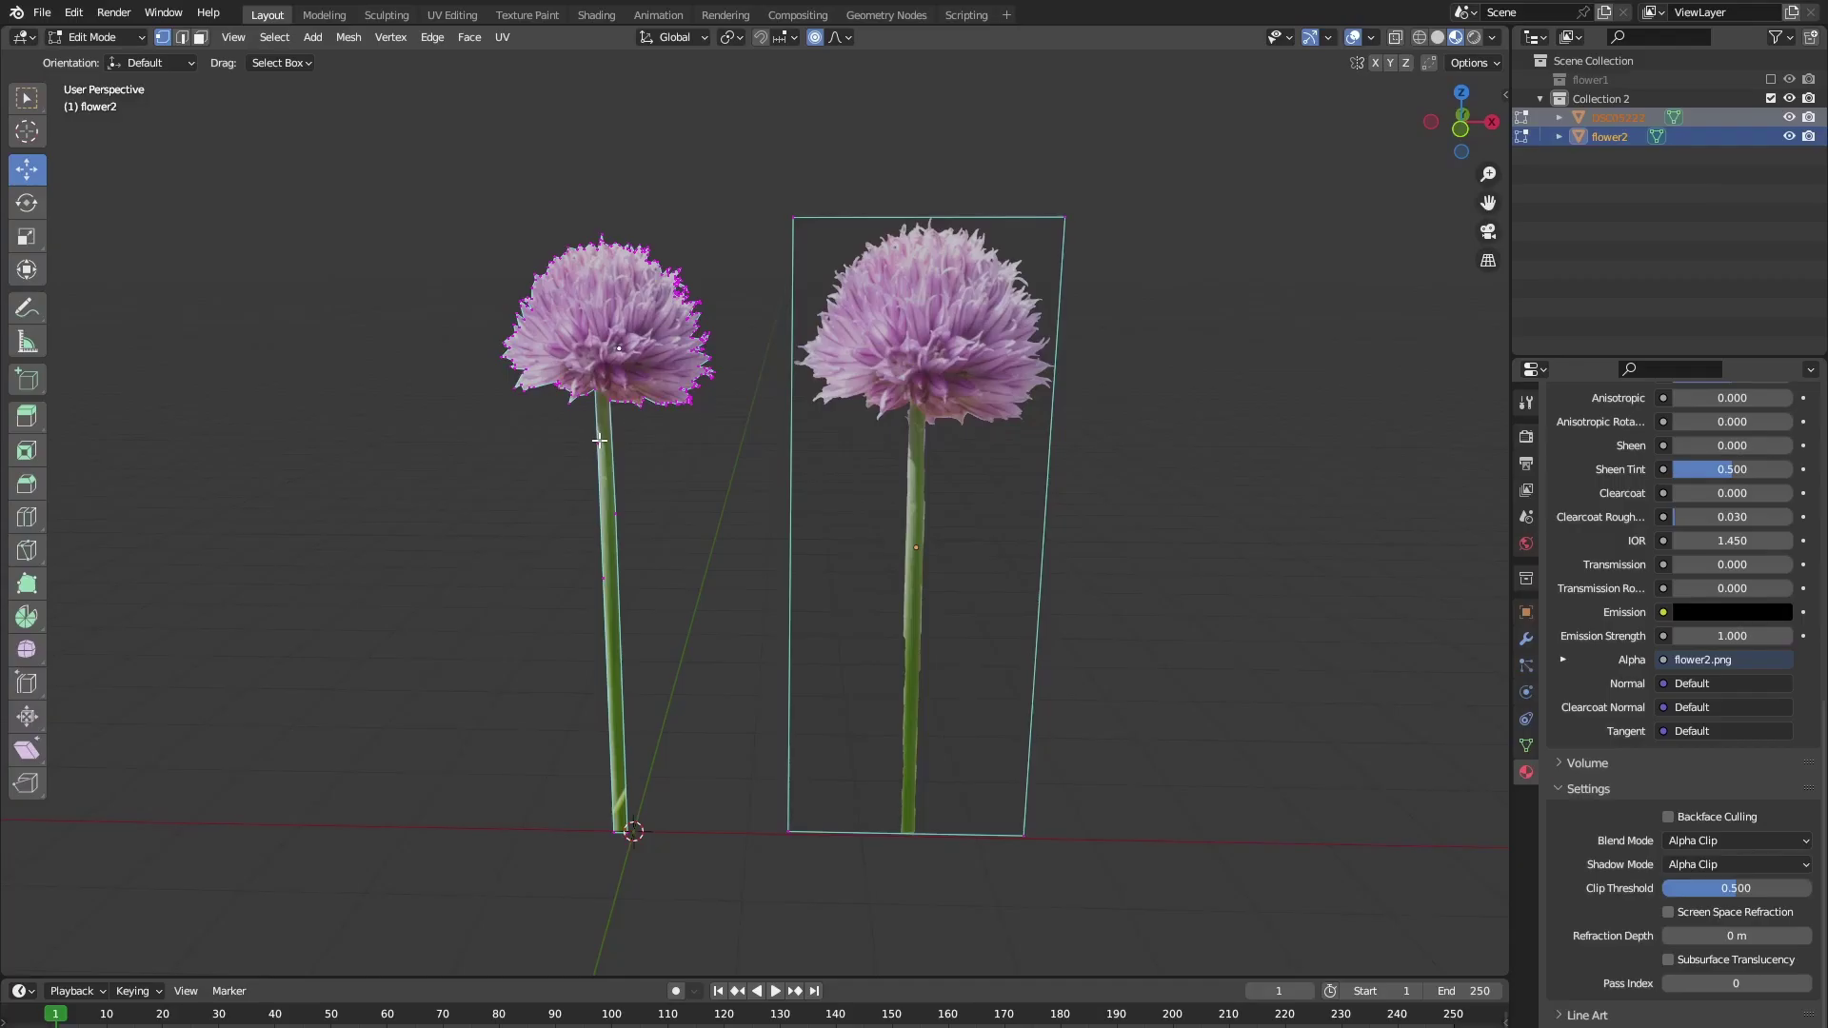
- In Blender, duplicate the flower2 plane three times and rotate the copies about the vertical axis into a star of four crossing planes
middle_drag(531, 410, 588, 411)
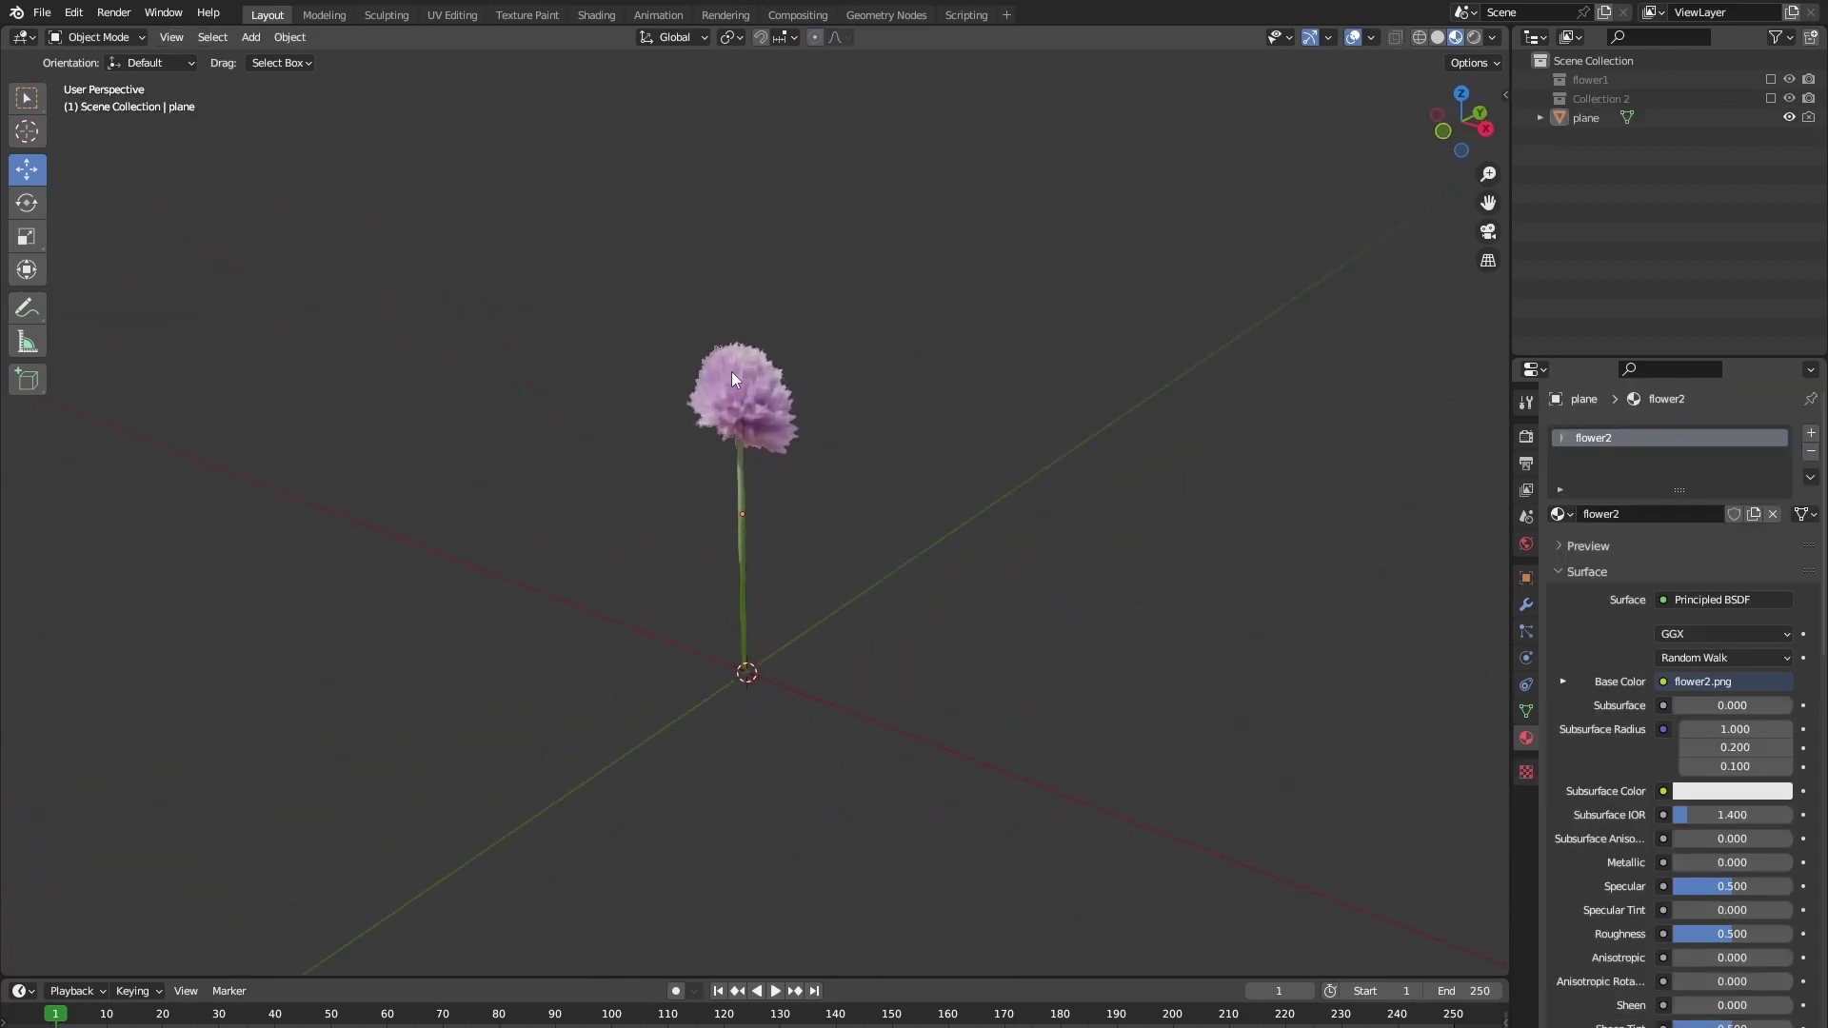
middle_drag(731, 371, 887, 380)
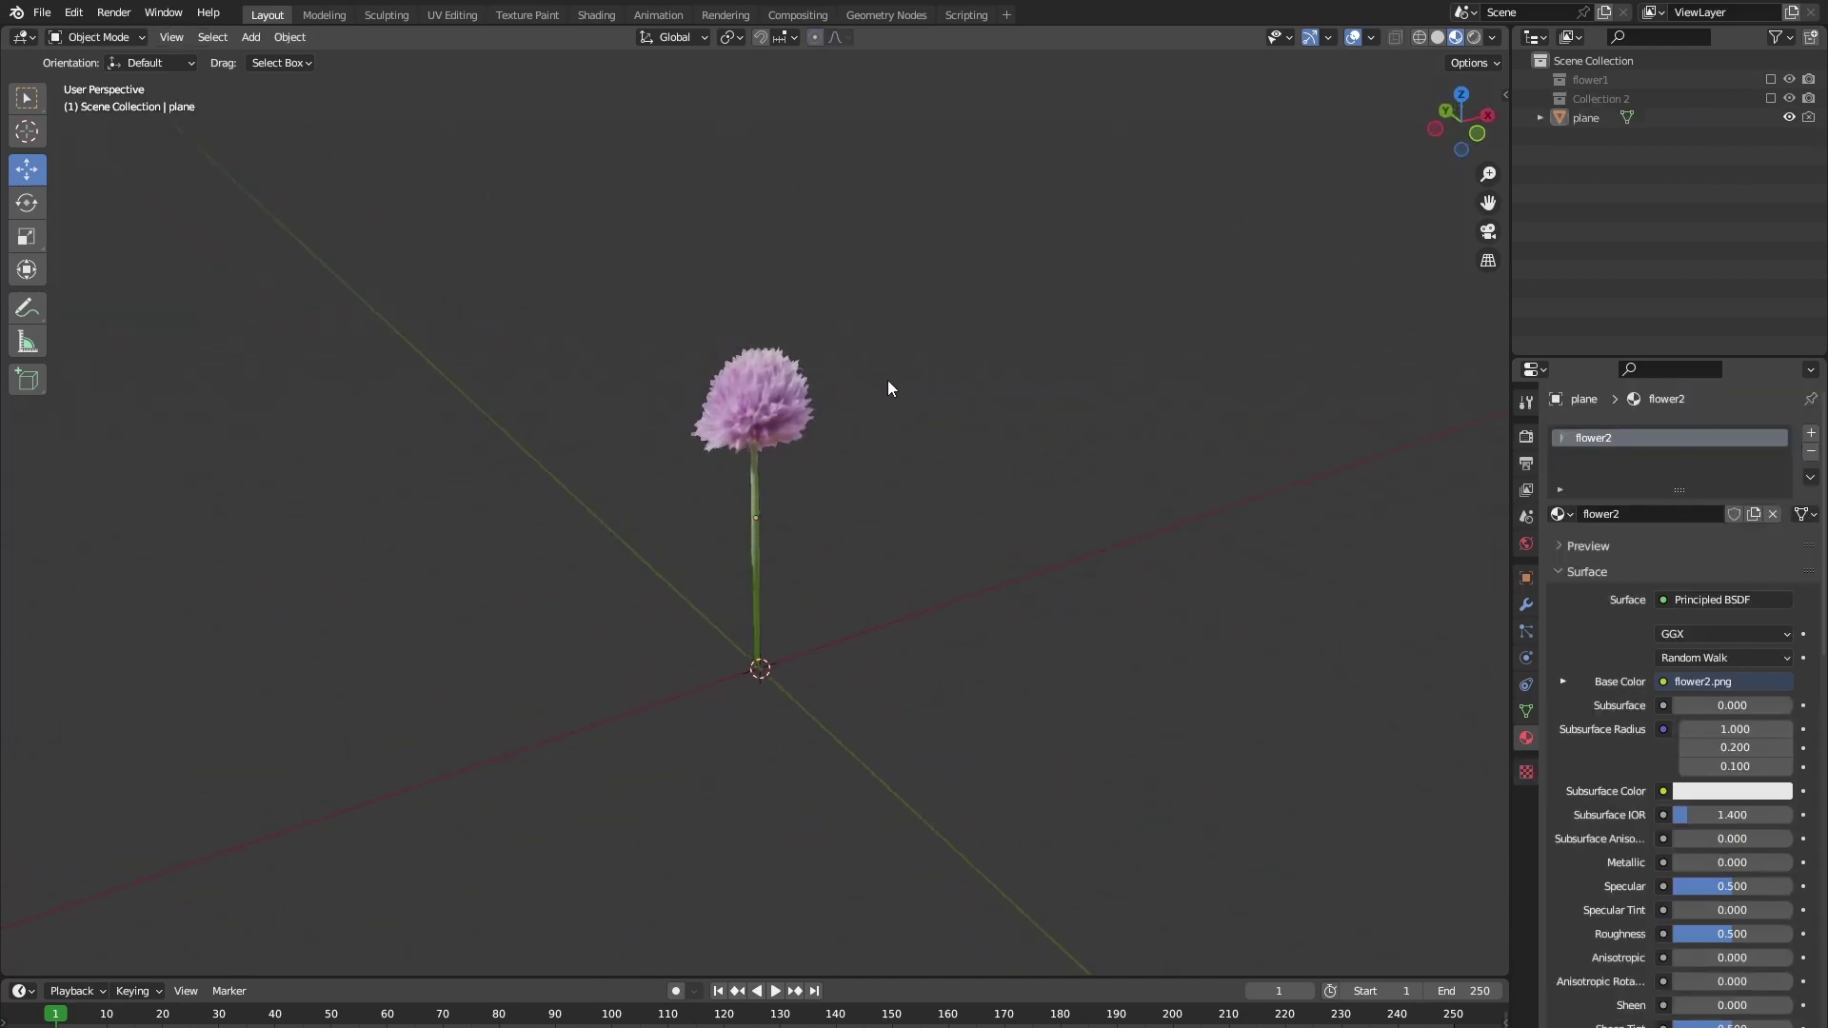
click(819, 405)
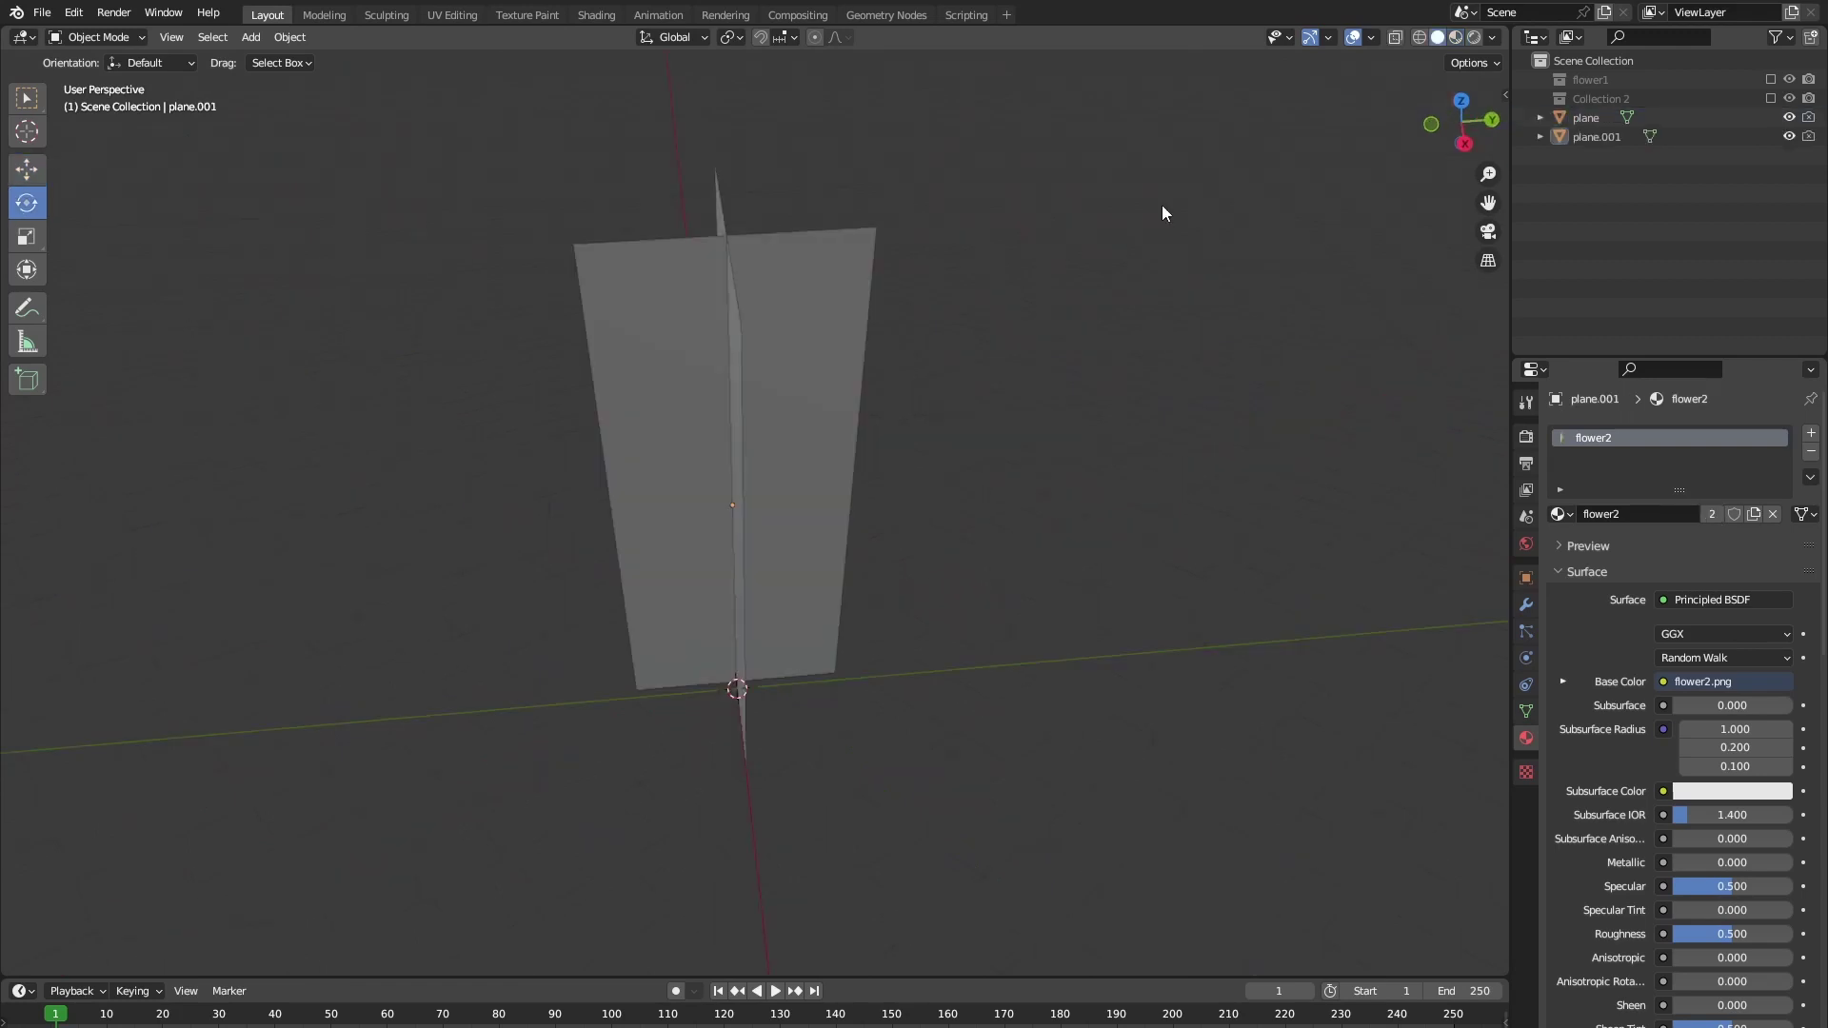
click(36, 189)
middle_drag(1495, 174, 1213, 181)
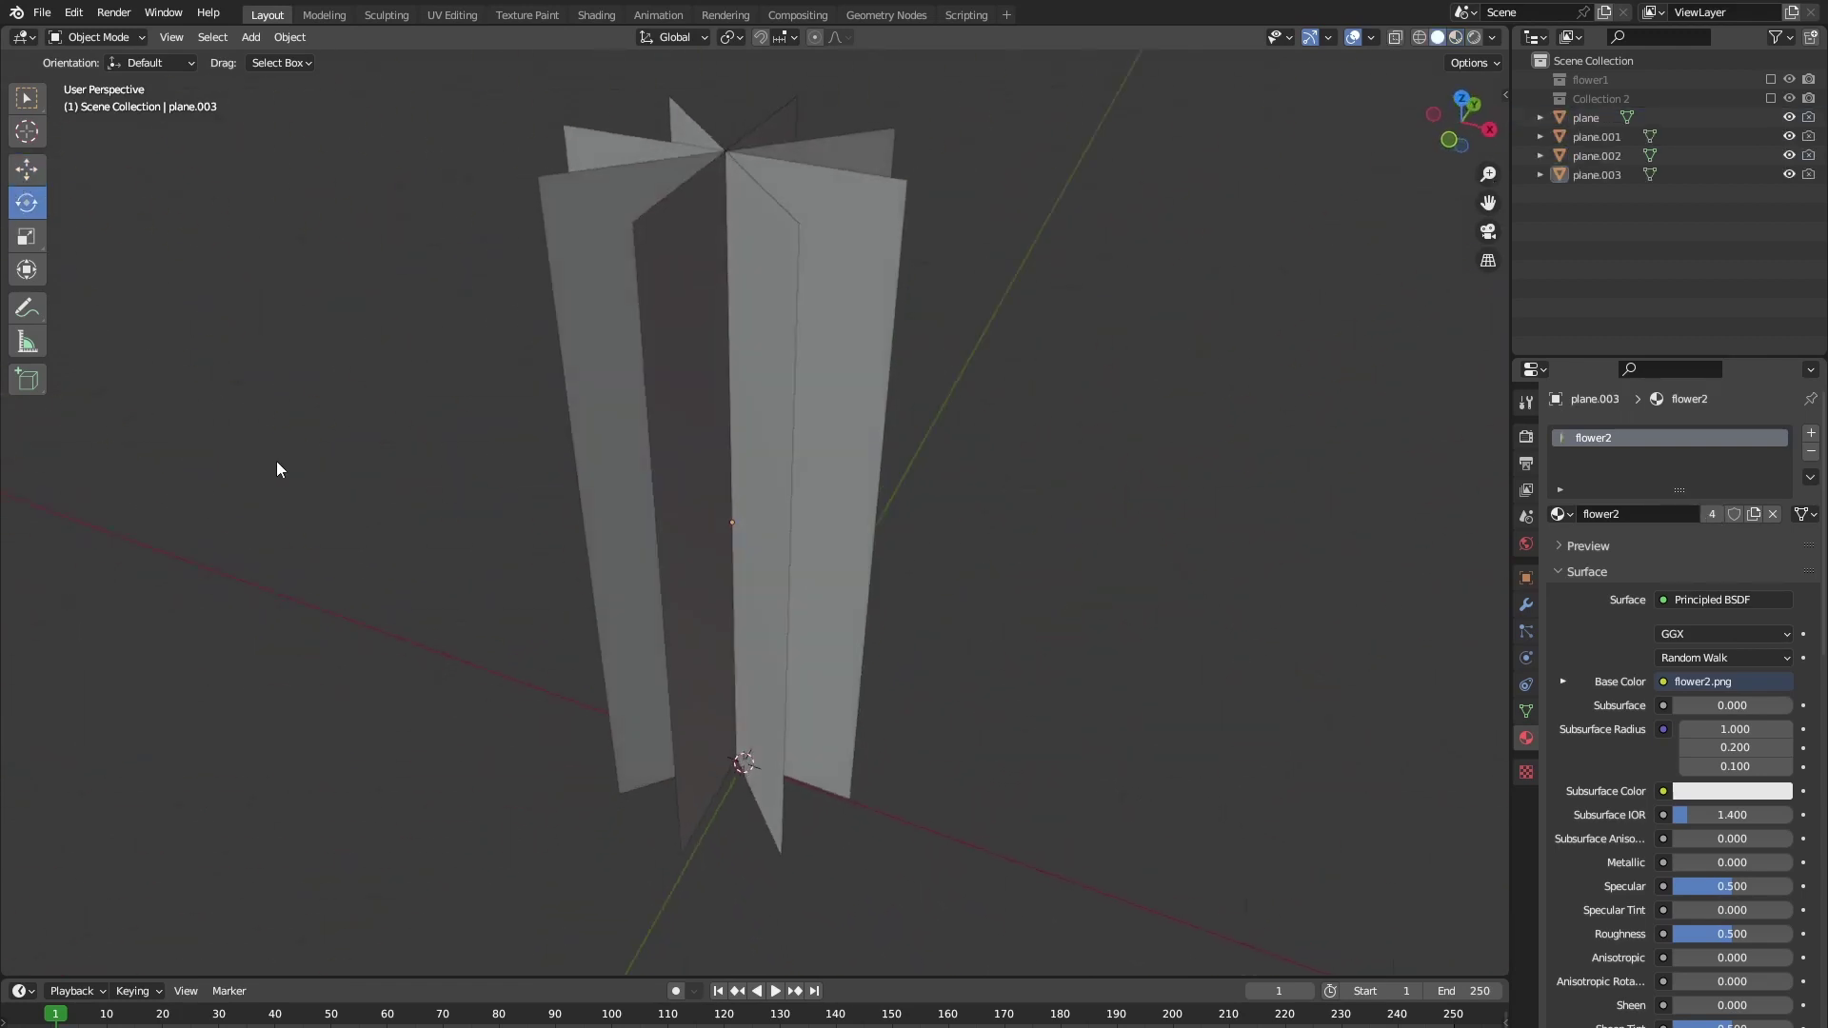
middle_drag(276, 468, 1015, 210)
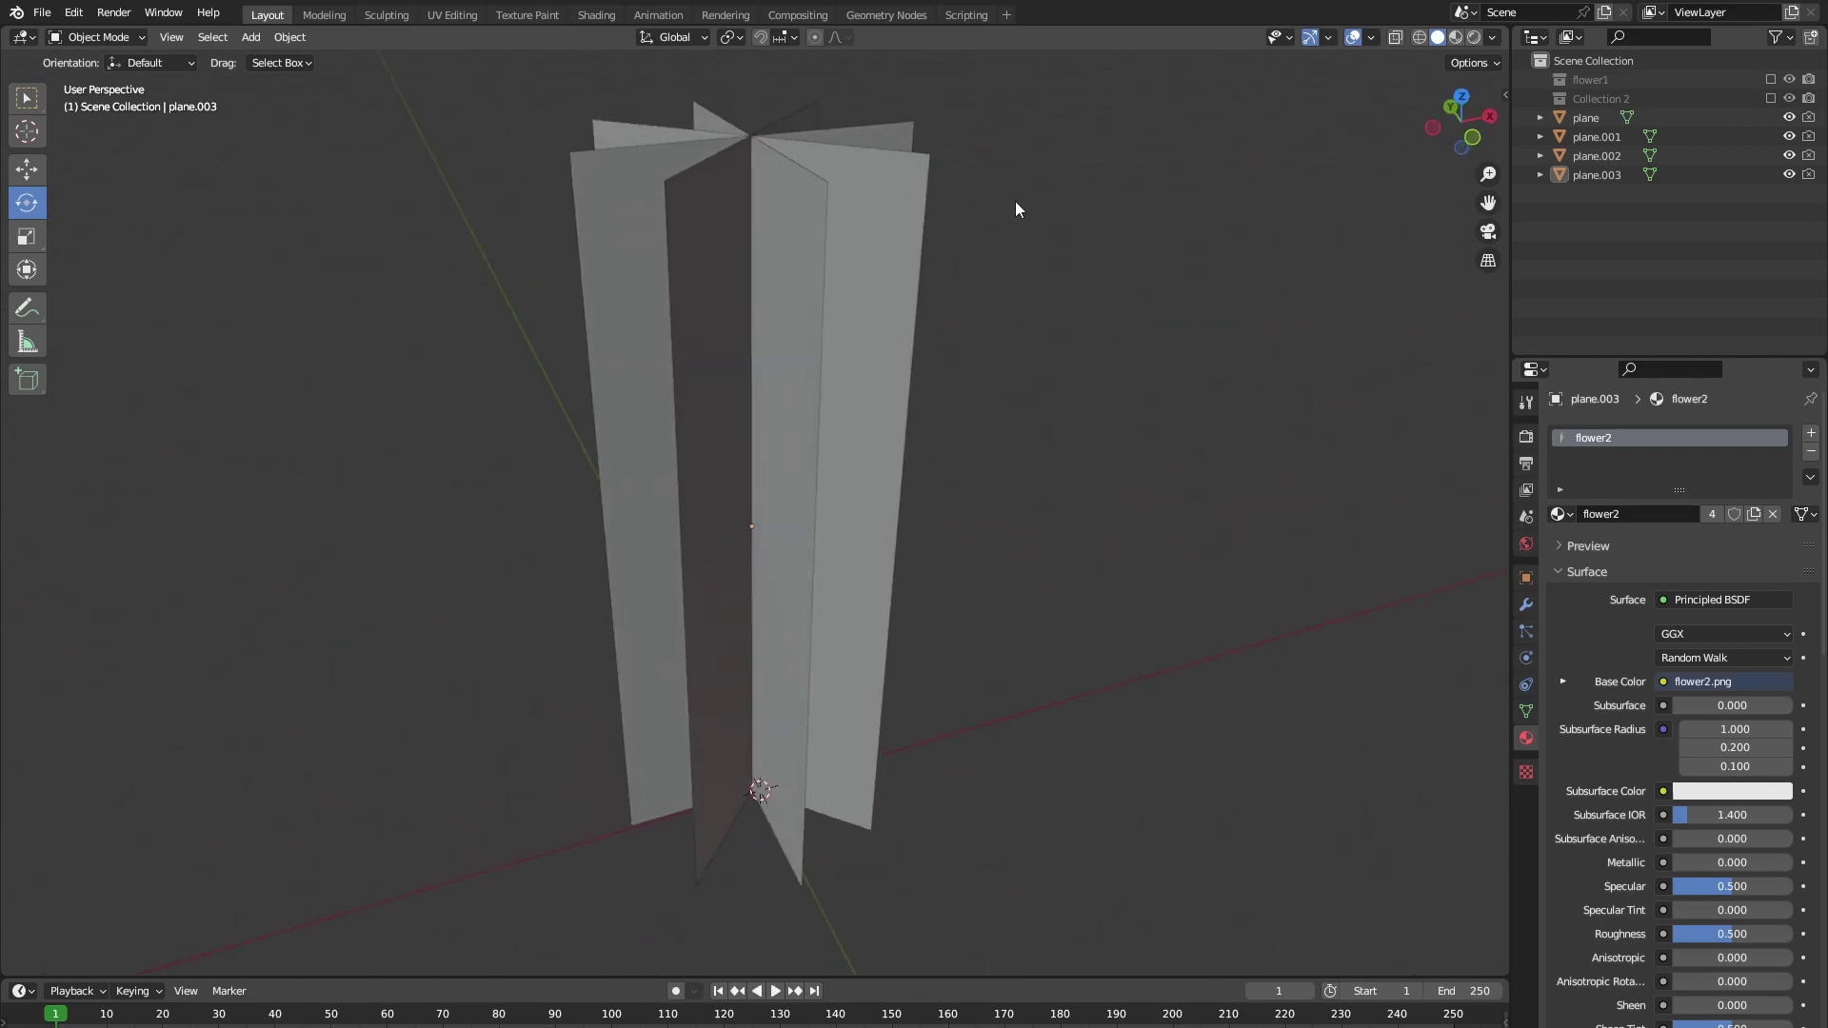
- Show the crossed flower planes in material preview and examine the purple flower and the rendered meadow from different angles and distances
click(1456, 36)
mouse_move(1276, 179)
middle_down()
mouse_move(1185, 219)
mouse_move(1019, 227)
mouse_move(1339, 189)
mouse_move(1020, 184)
mouse_move(1303, 190)
middle_up()
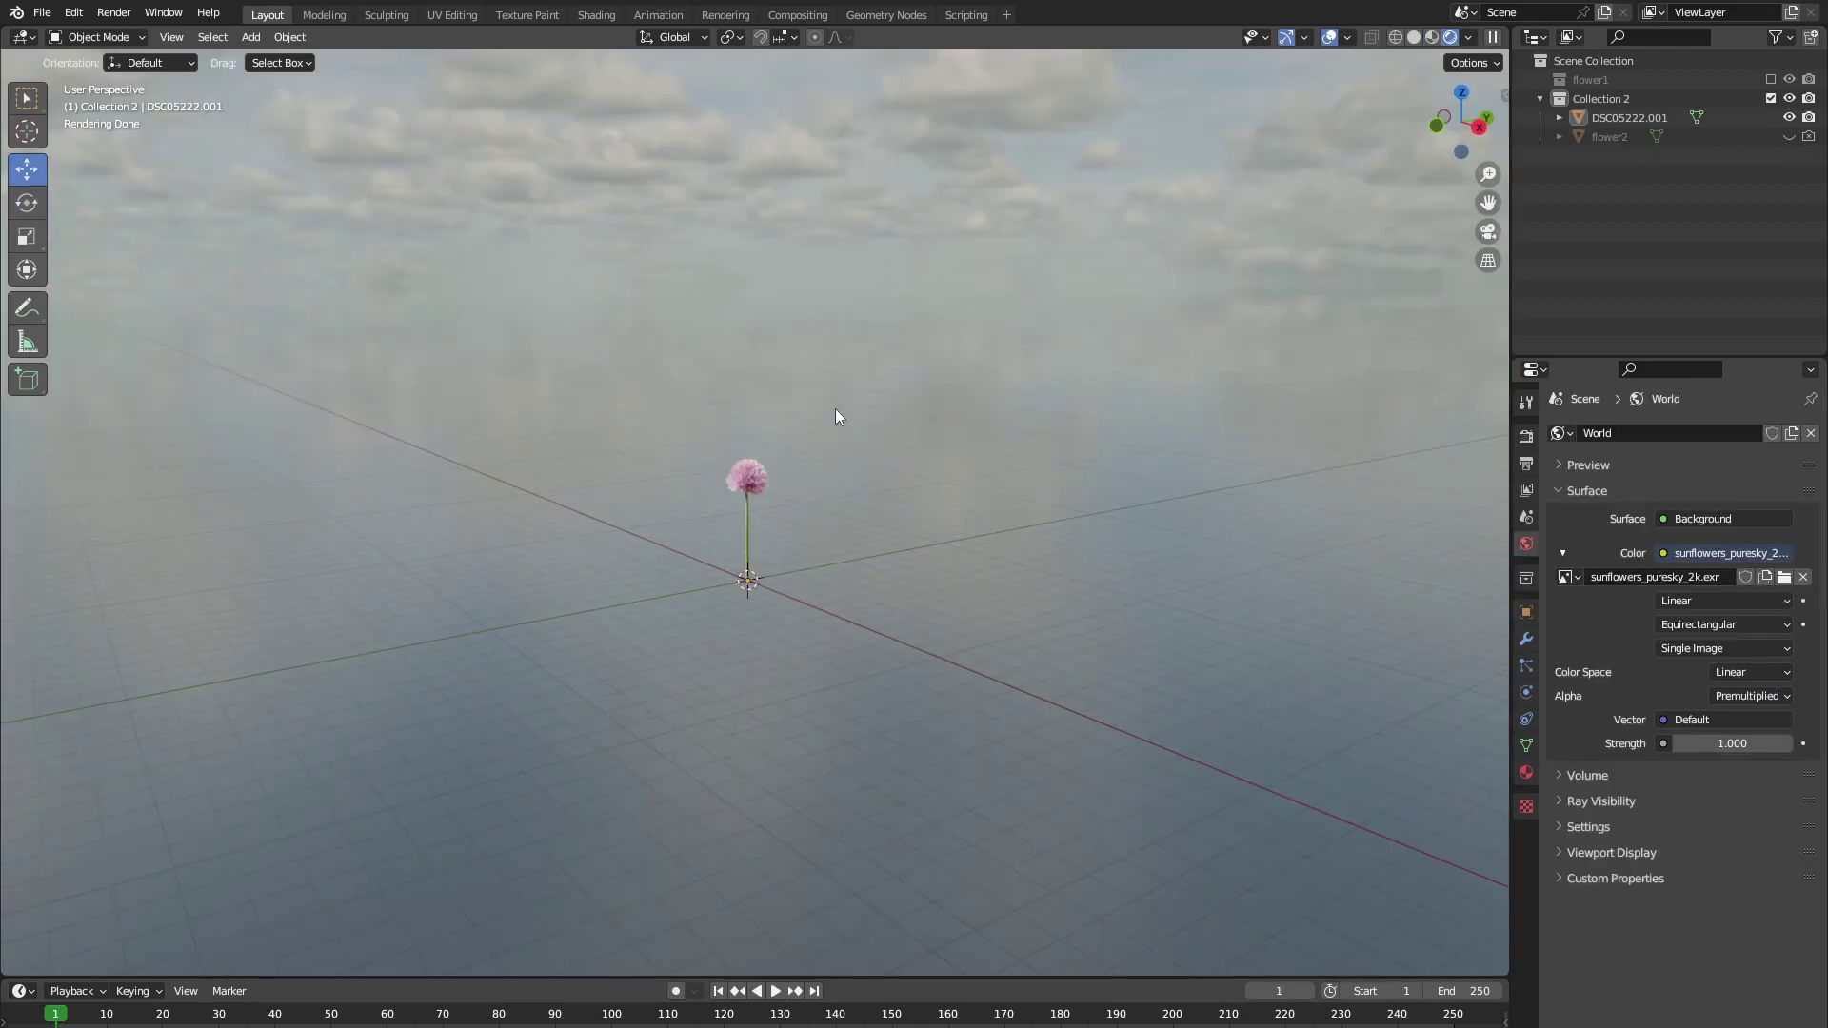
middle_drag(796, 410, 866, 442)
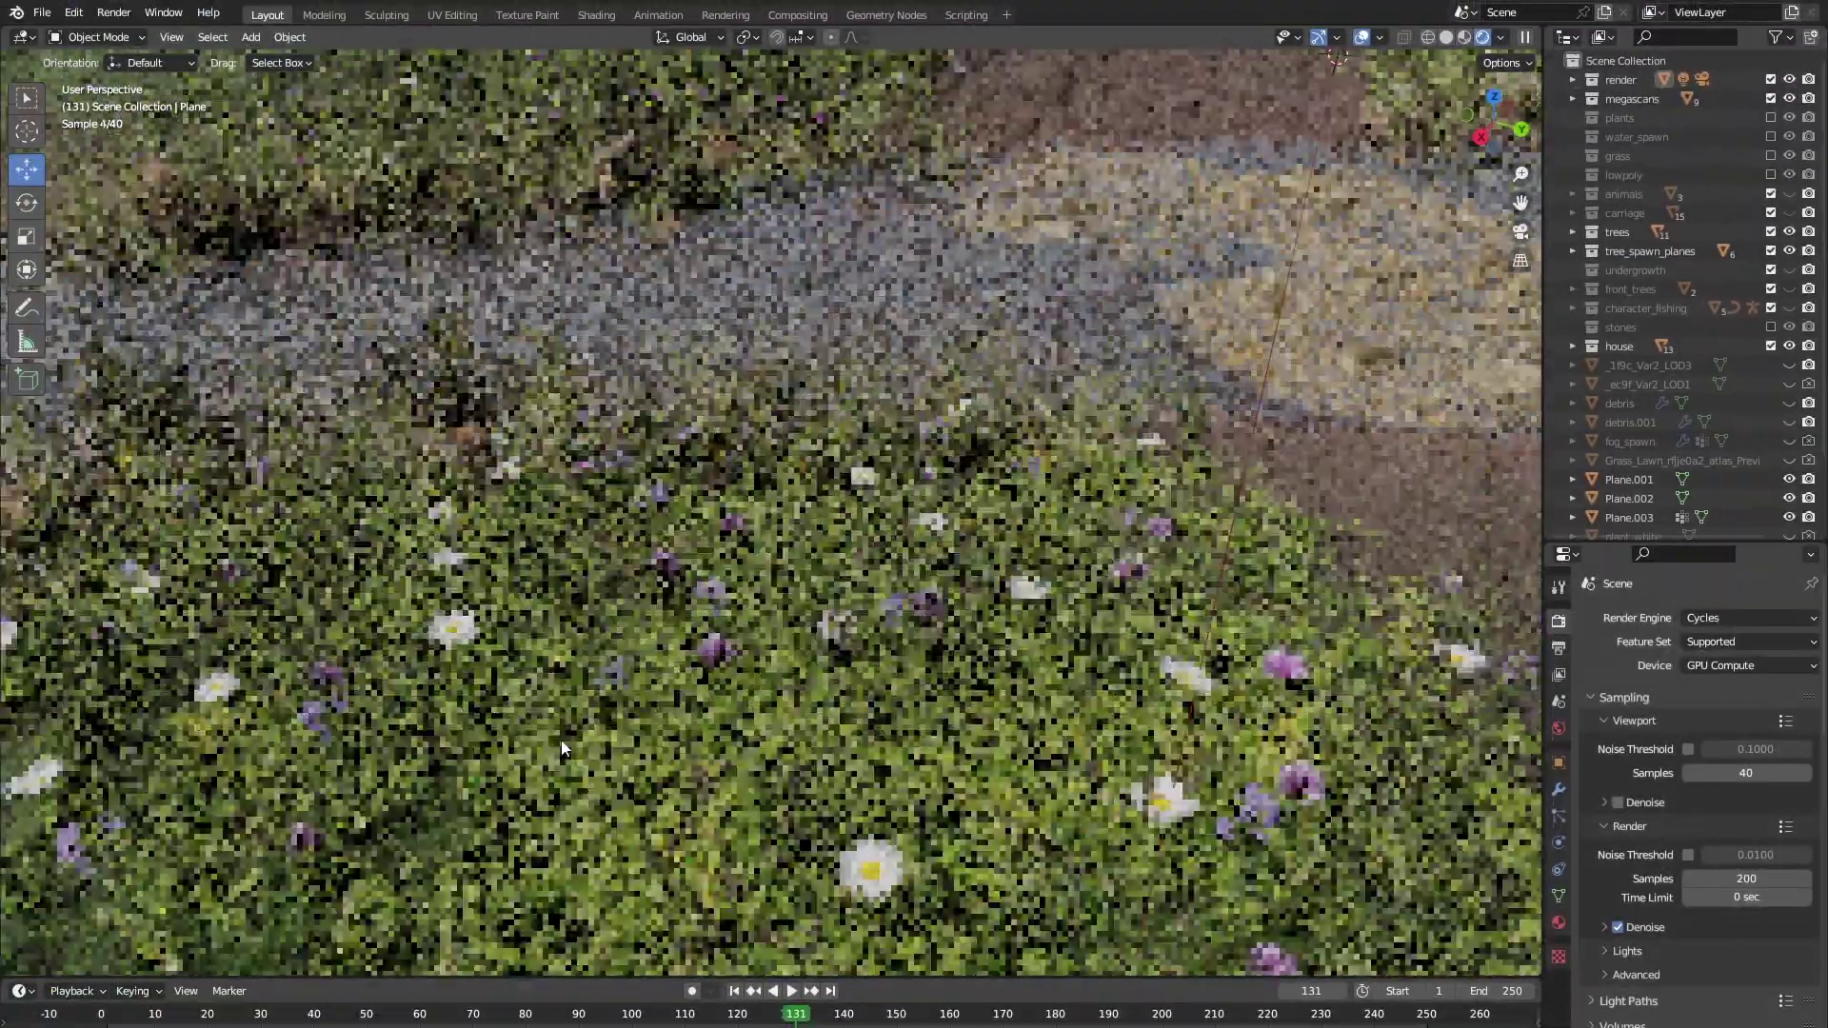
scroll(562, 740, down, 3)
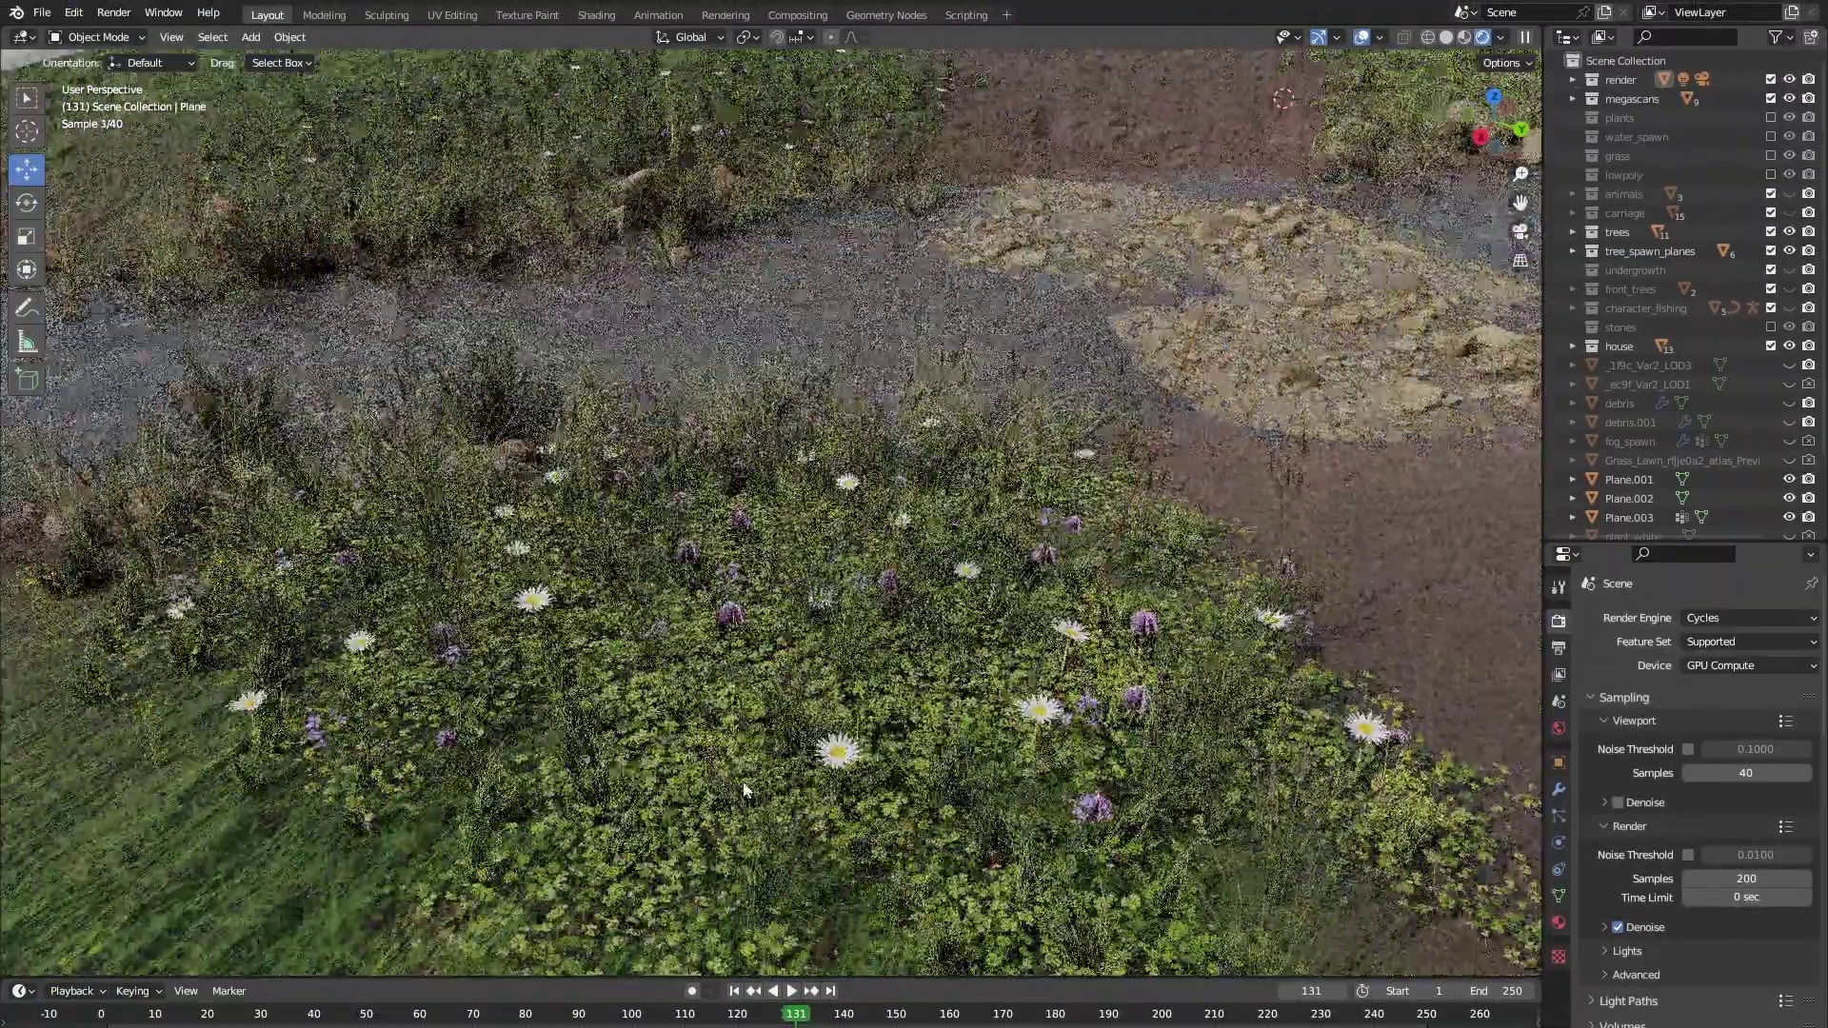